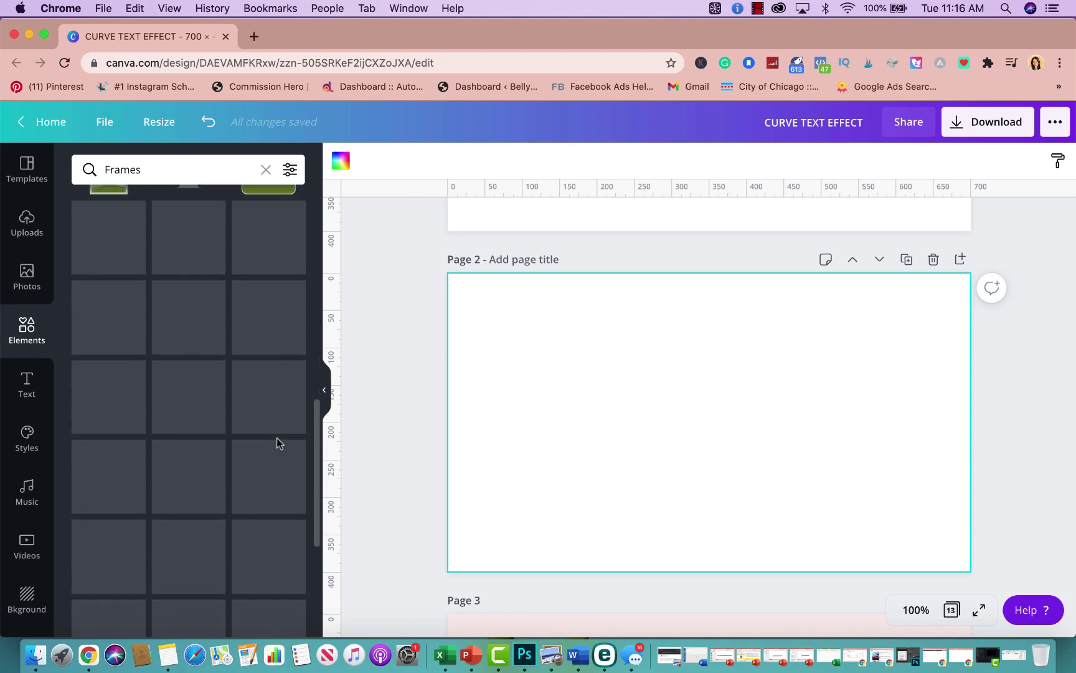
Find the letter-shaped frames in the Frames results and add H, O, L and A frames to blank page 2.
{"action": "scroll", "coordinate": [276, 438], "scroll_direction": "down", "scroll_amount": 6}
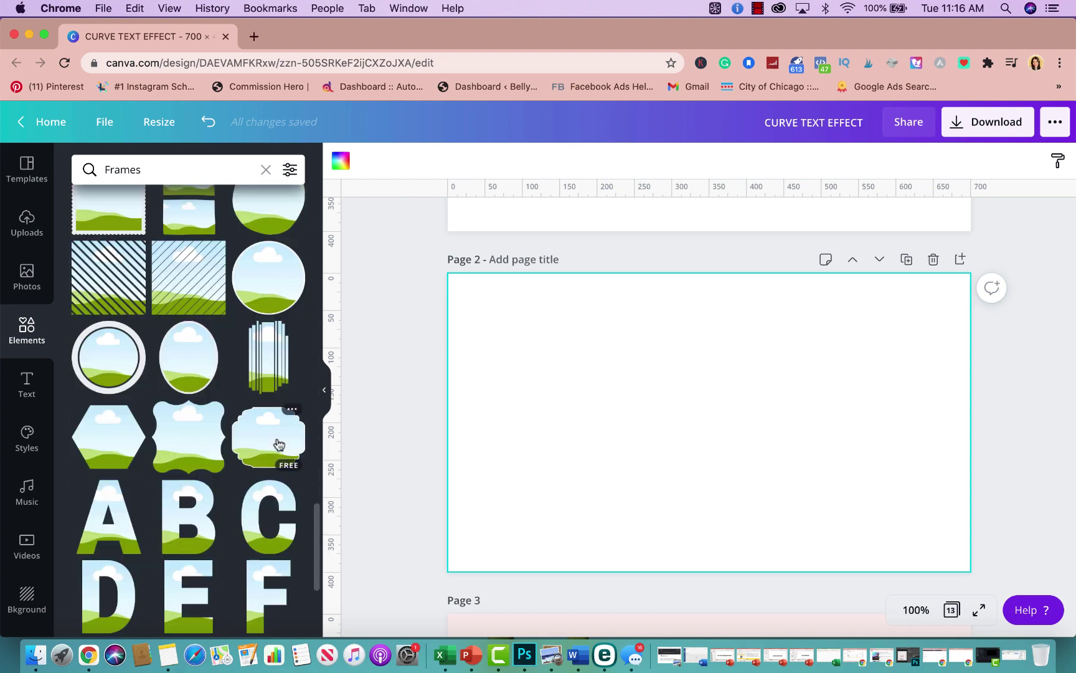
{"action": "scroll", "coordinate": [278, 443], "scroll_direction": "down", "scroll_amount": 5}
{"action": "scroll", "coordinate": [278, 444], "scroll_direction": "up", "scroll_amount": 1}
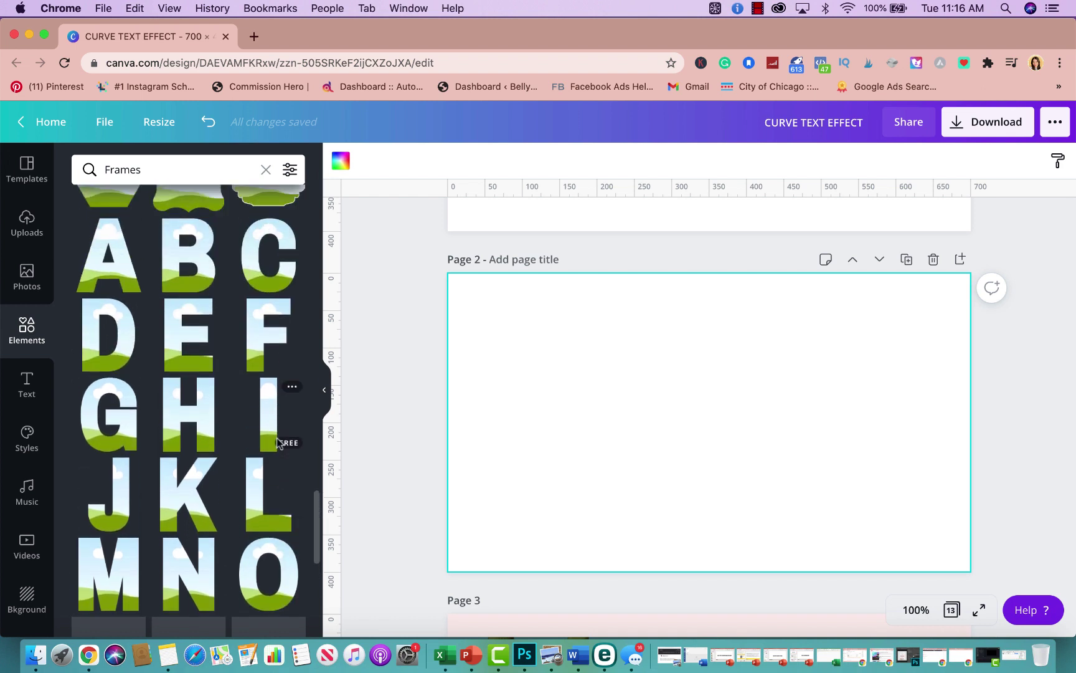
{"action": "scroll", "coordinate": [586, 348], "scroll_direction": "up", "scroll_amount": 3}
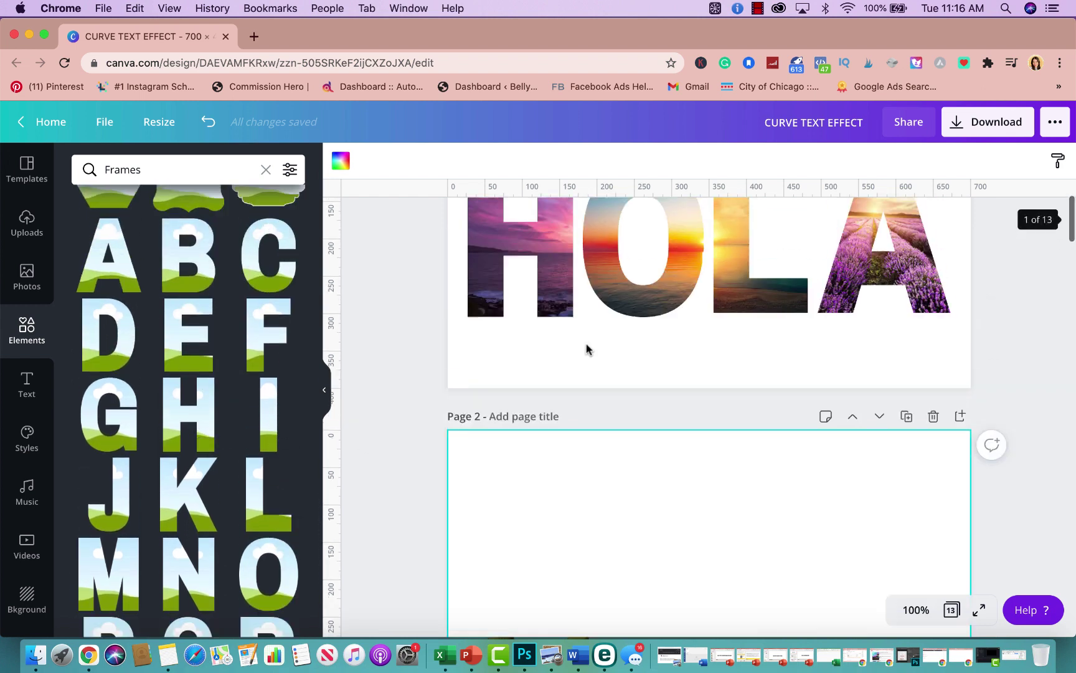
{"action": "scroll", "coordinate": [596, 380], "scroll_direction": "down", "scroll_amount": 5}
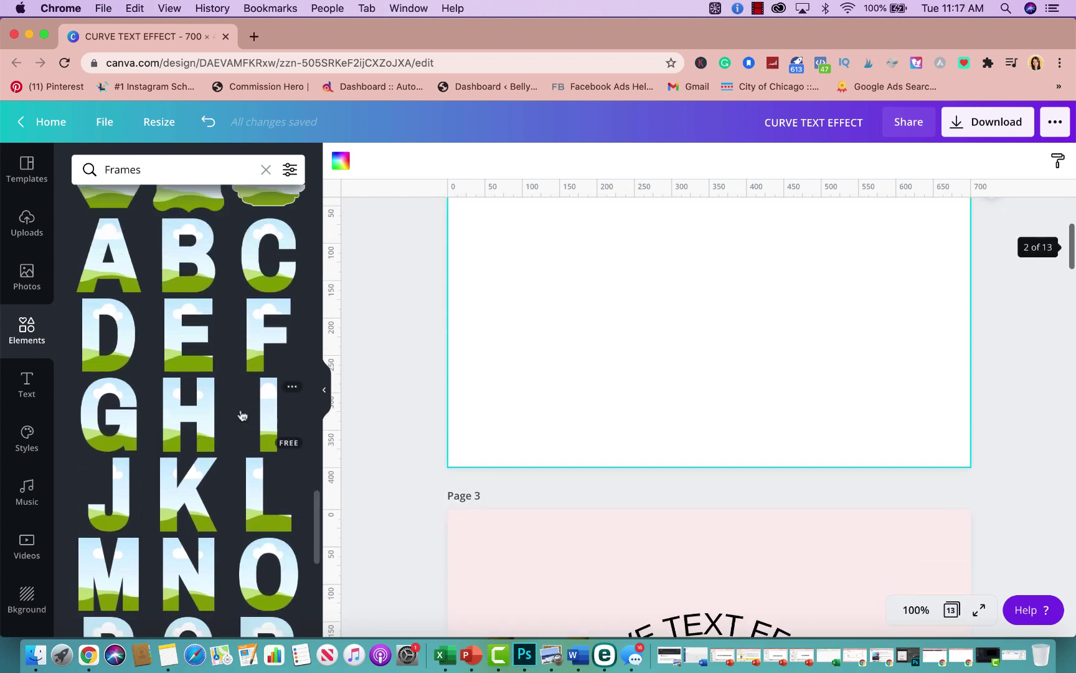
{"action": "left_click", "coordinate": [189, 413]}
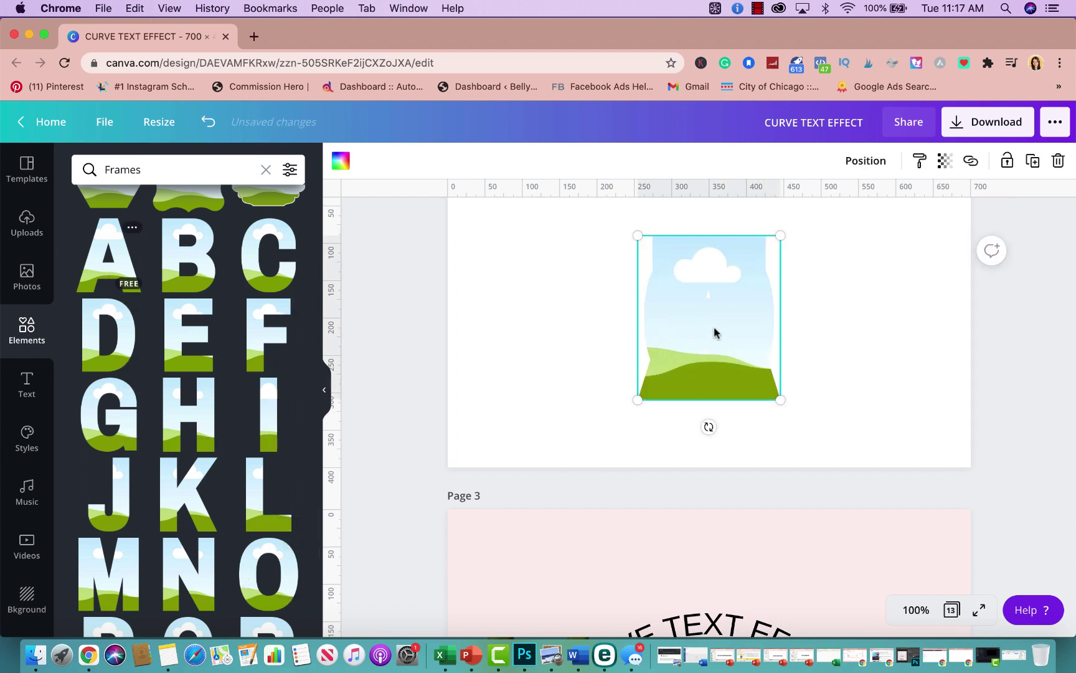
Arrange the four letter frames side by side in one row on page 2 to spell HOLA.
{"action": "left_click_drag", "start_coordinate": [714, 333], "coordinate": [878, 339]}
{"action": "scroll", "coordinate": [877, 339], "scroll_direction": "up", "scroll_amount": 2}
{"action": "left_click", "coordinate": [721, 414]}
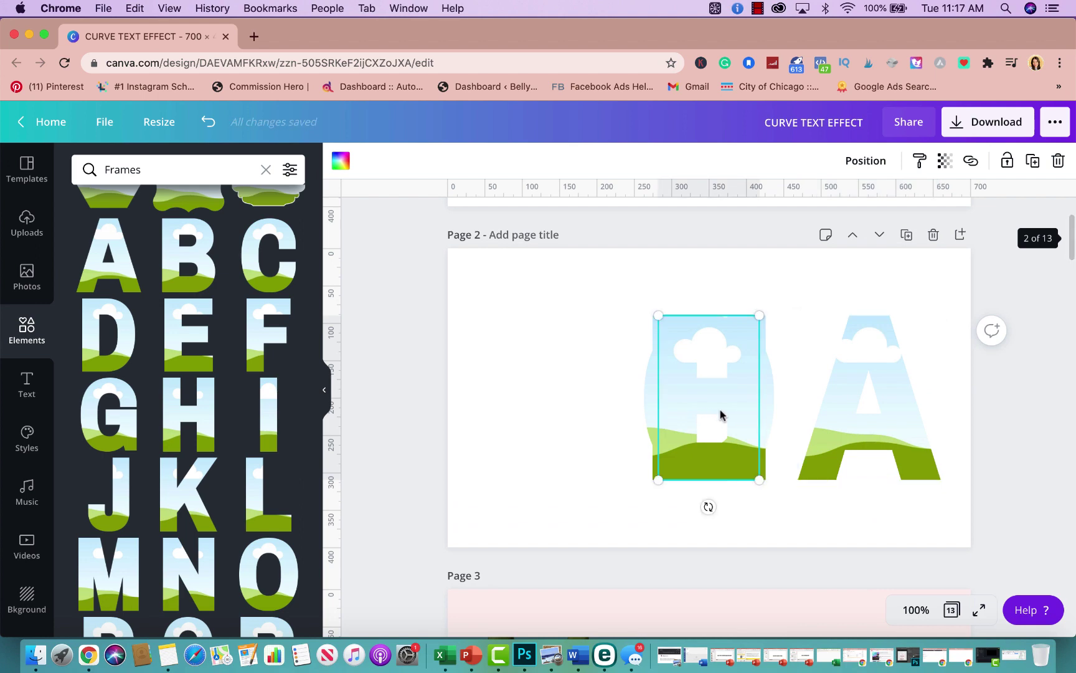
{"action": "left_click_drag", "start_coordinate": [721, 414], "coordinate": [774, 408]}
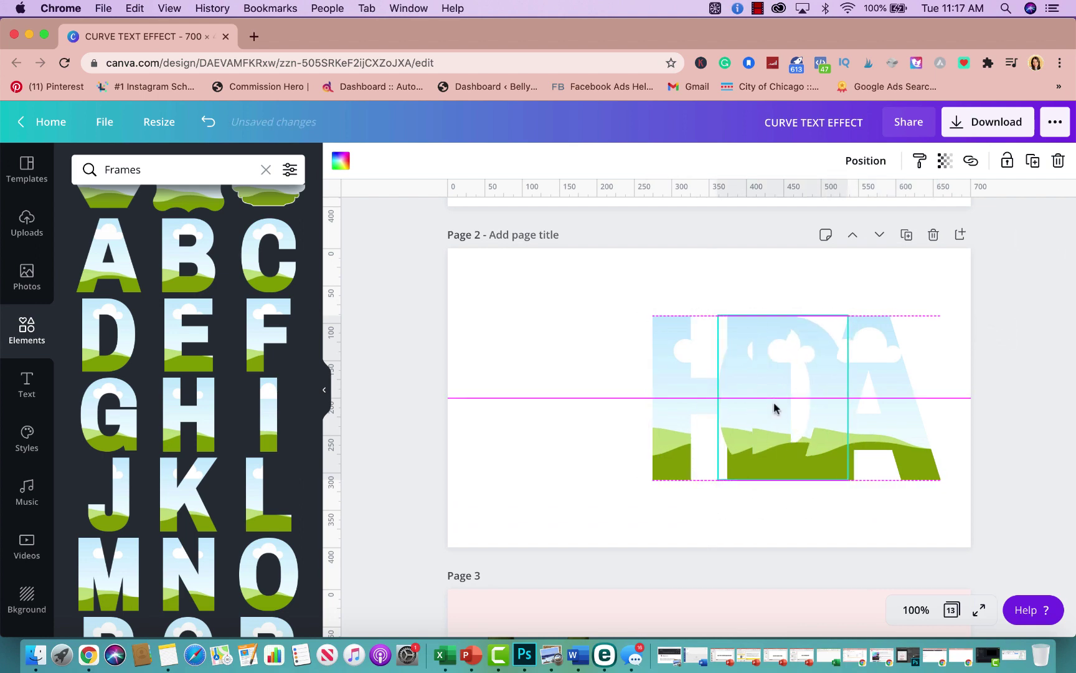
{"action": "left_click_drag", "start_coordinate": [667, 406], "coordinate": [482, 404]}
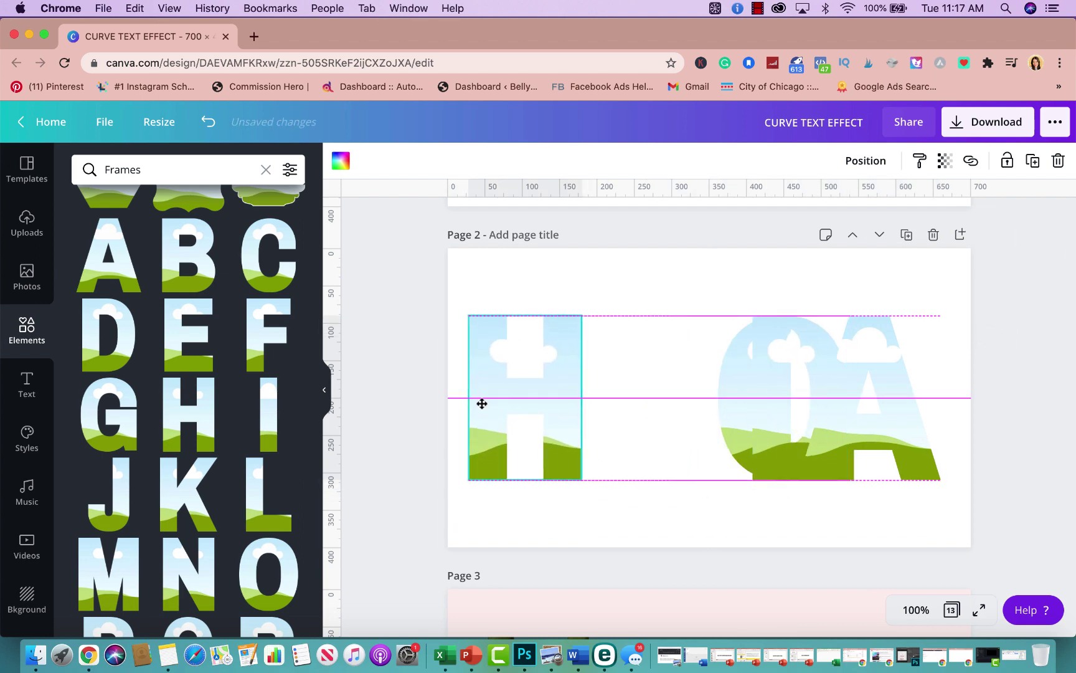
{"action": "left_click_drag", "start_coordinate": [745, 396], "coordinate": [615, 396]}
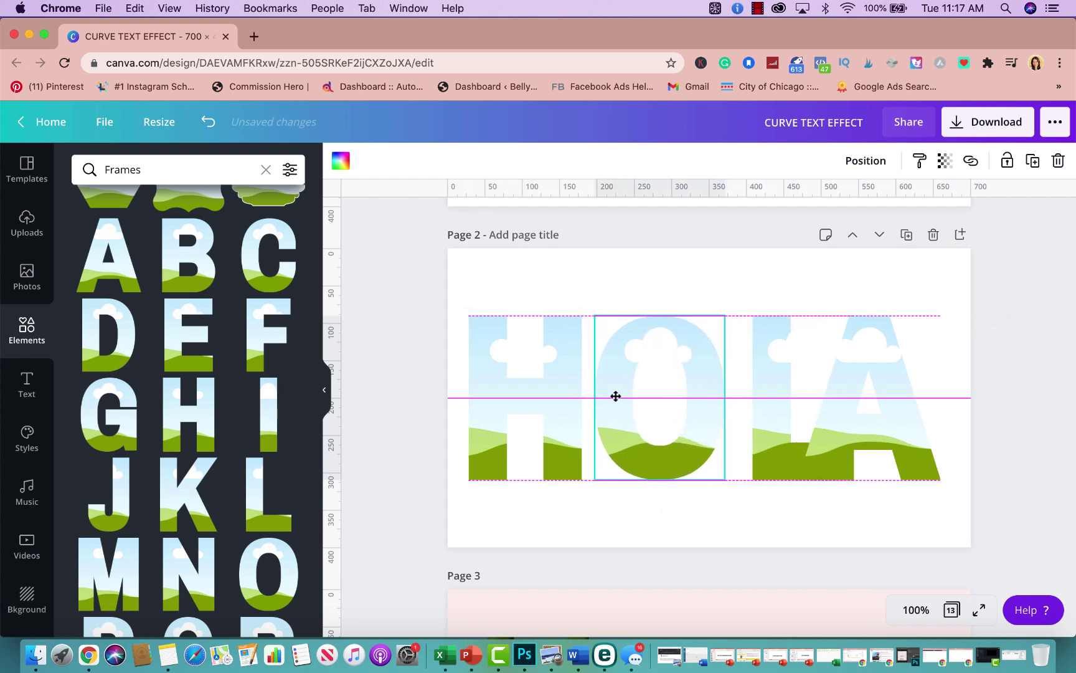
{"action": "left_click_drag", "start_coordinate": [761, 413], "coordinate": [754, 409]}
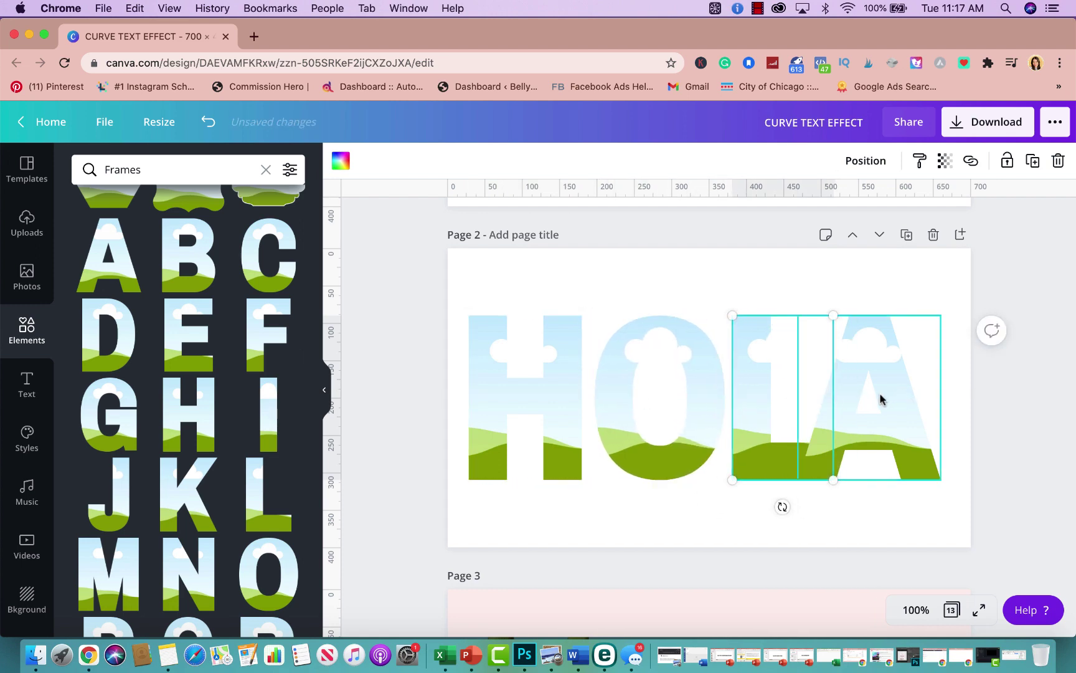
{"action": "left_click_drag", "start_coordinate": [880, 399], "coordinate": [933, 398]}
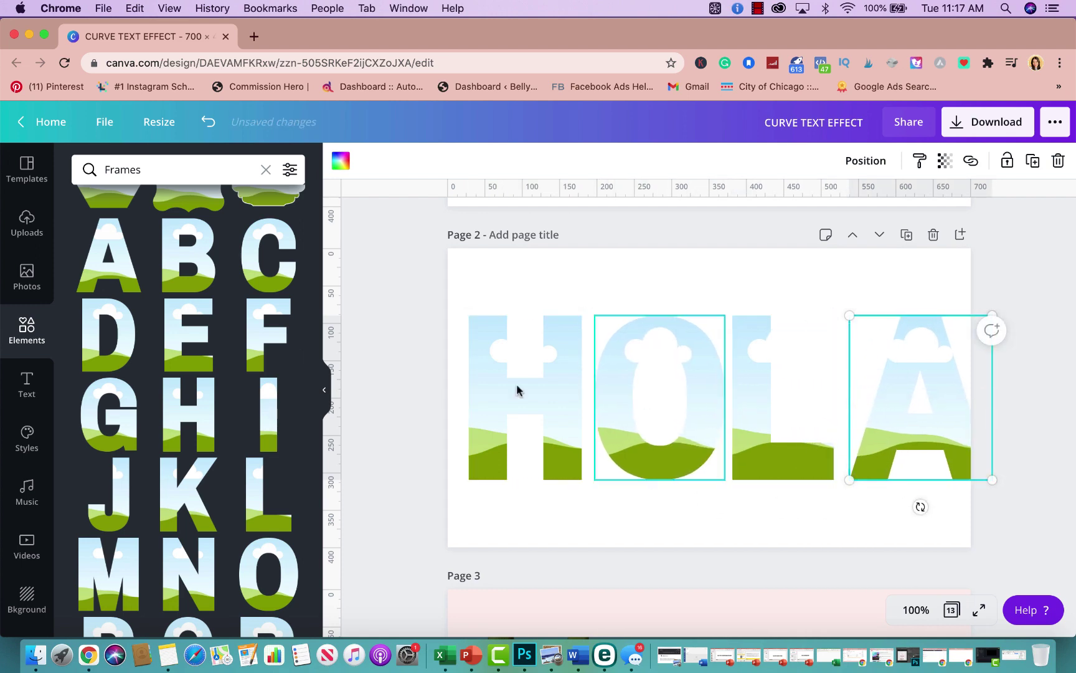
Shift the O frame slightly closer to the H.
{"action": "left_click", "coordinate": [106, 123]}
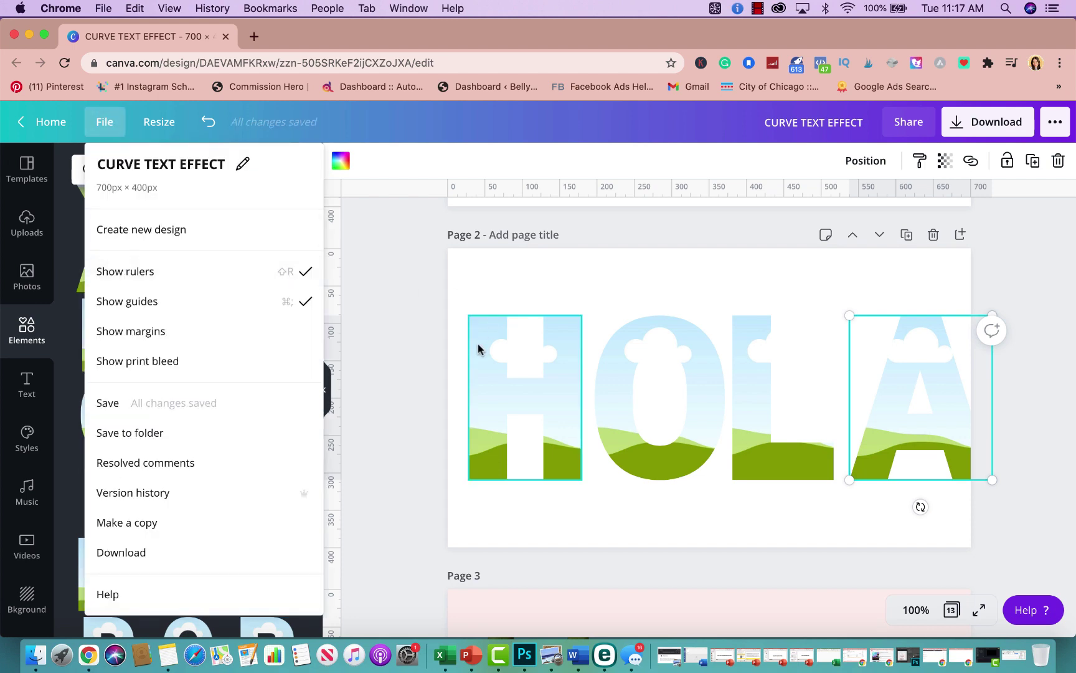
{"action": "left_click", "coordinate": [620, 321]}
{"action": "left_click_drag", "start_coordinate": [661, 377], "coordinate": [667, 383]}
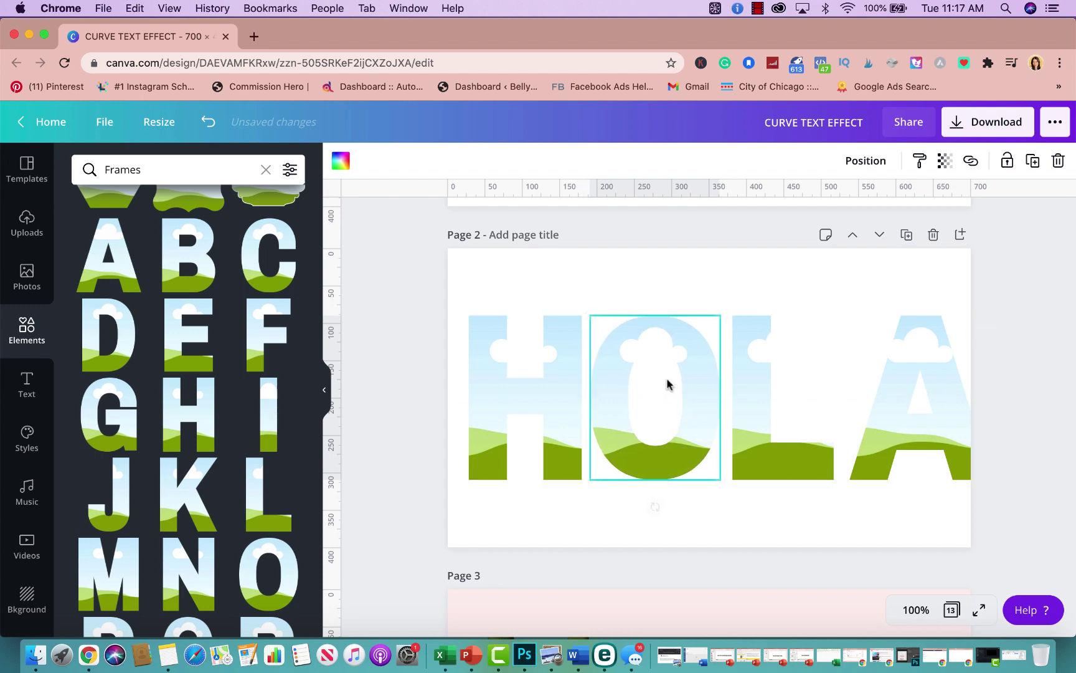
Select all four letter frames on page 2 and space them evenly horizontally.
{"action": "left_click", "coordinate": [467, 303]}
{"action": "left_click_drag", "start_coordinate": [486, 326], "coordinate": [955, 505]}
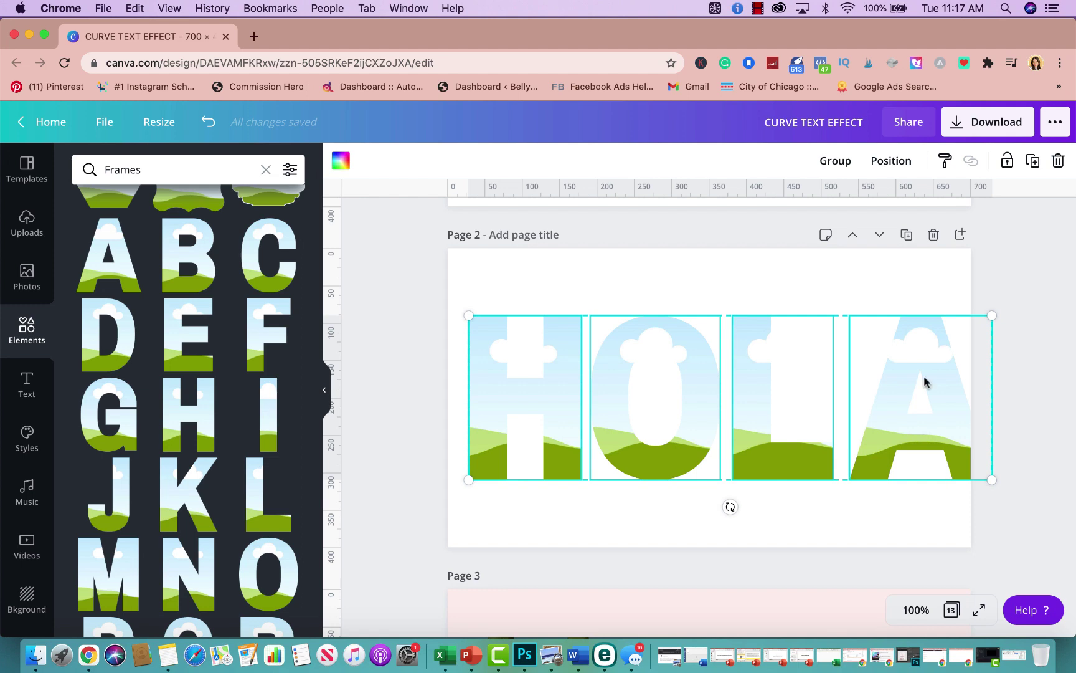
{"action": "left_click", "coordinate": [884, 163]}
{"action": "left_click", "coordinate": [852, 424]}
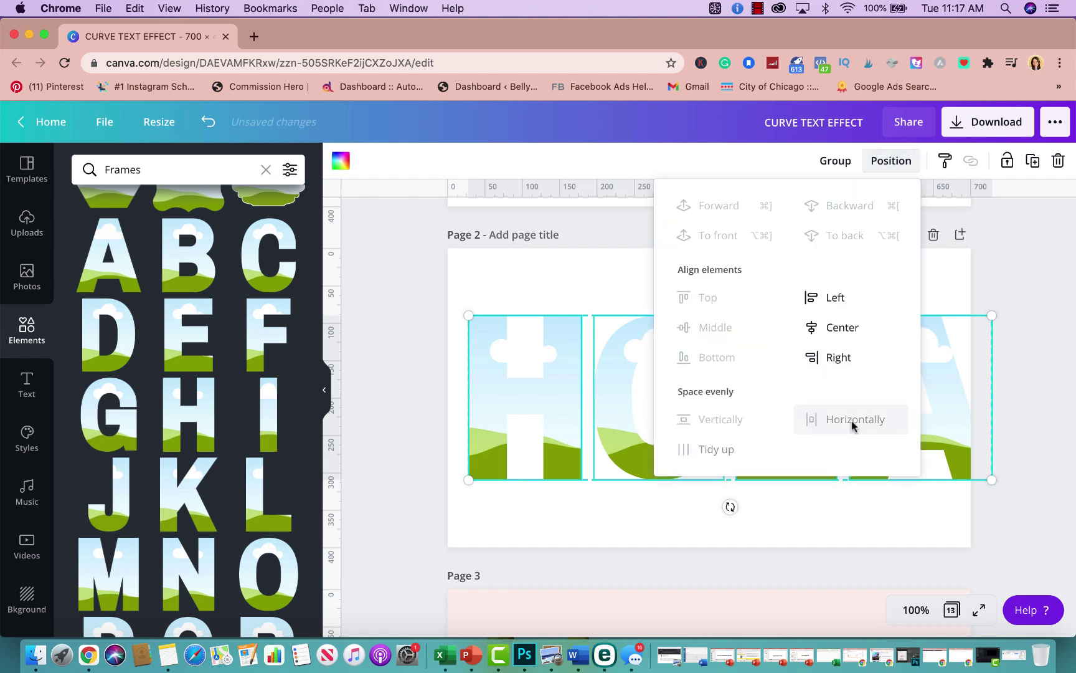
{"action": "left_click", "coordinate": [688, 551]}
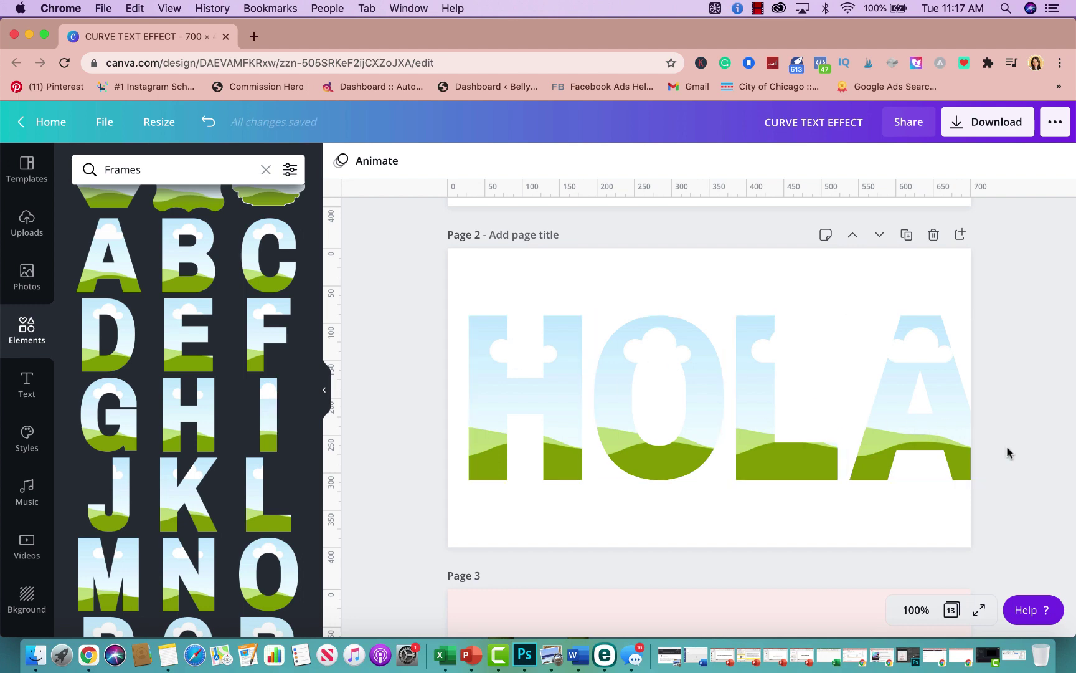
Group the four letter frames, then scale the group down and center it so HOLA fits within page 2.
{"action": "left_click_drag", "start_coordinate": [465, 304], "coordinate": [1021, 501]}
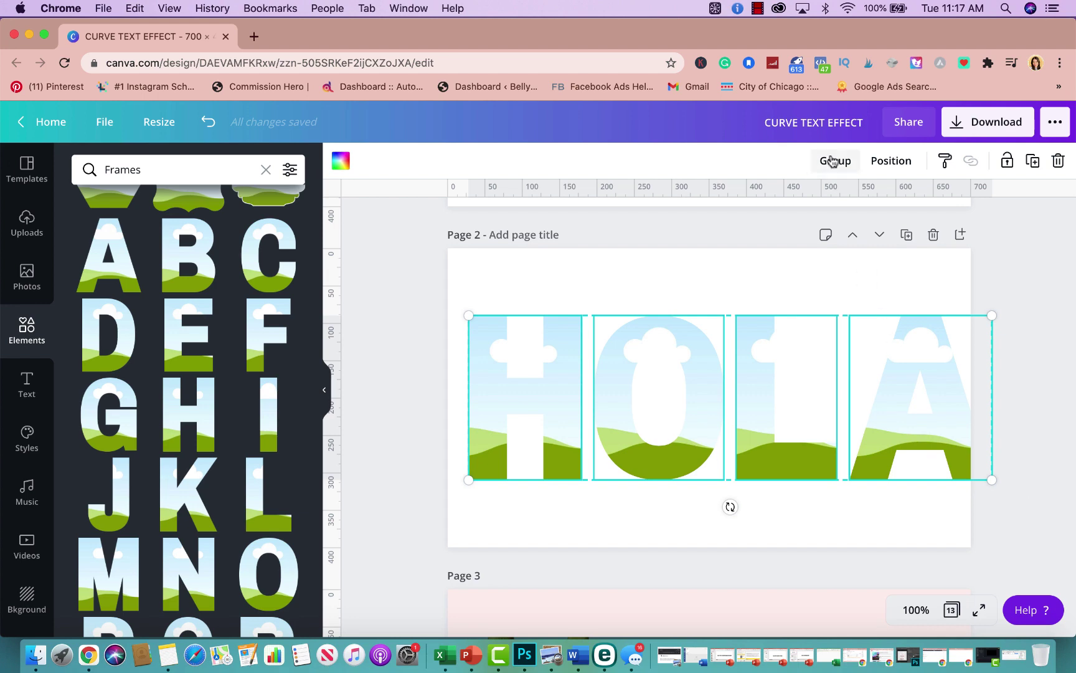
{"action": "left_click", "coordinate": [853, 174]}
{"action": "left_click_drag", "start_coordinate": [920, 404], "coordinate": [884, 416]}
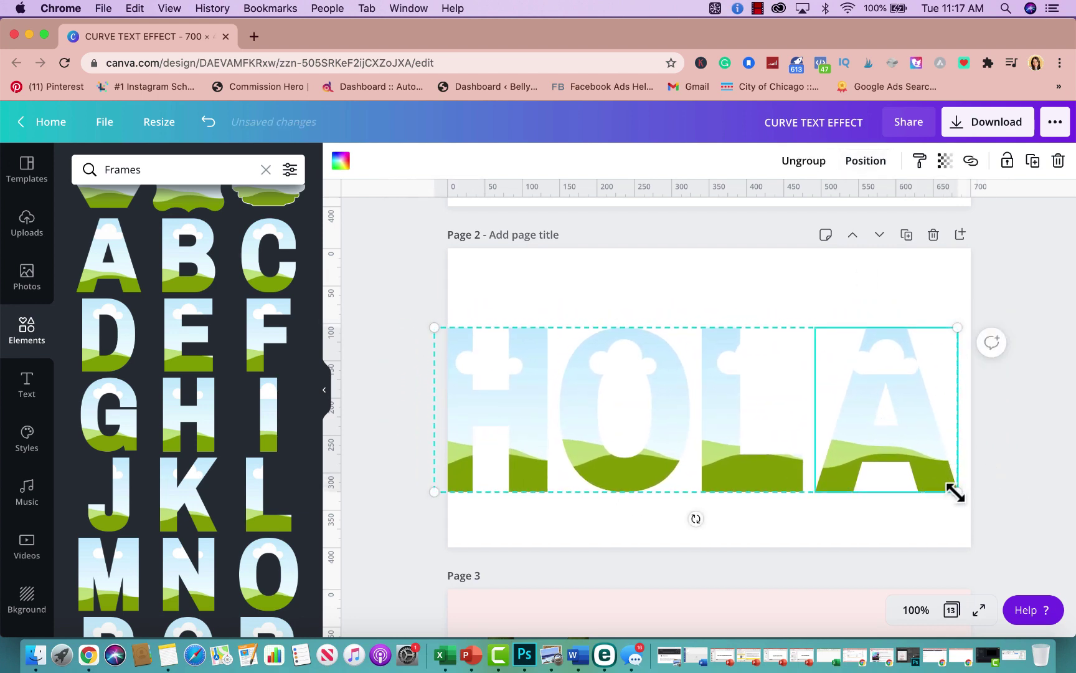
{"action": "left_click_drag", "start_coordinate": [956, 494], "coordinate": [920, 438]}
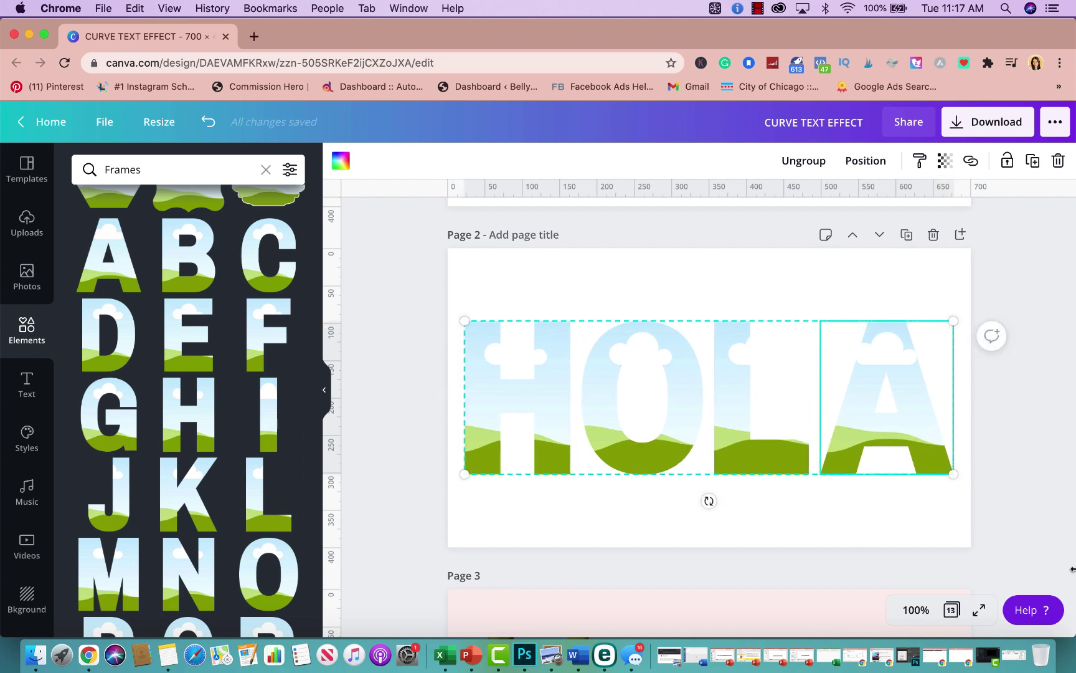
{"action": "left_click", "coordinate": [959, 540]}
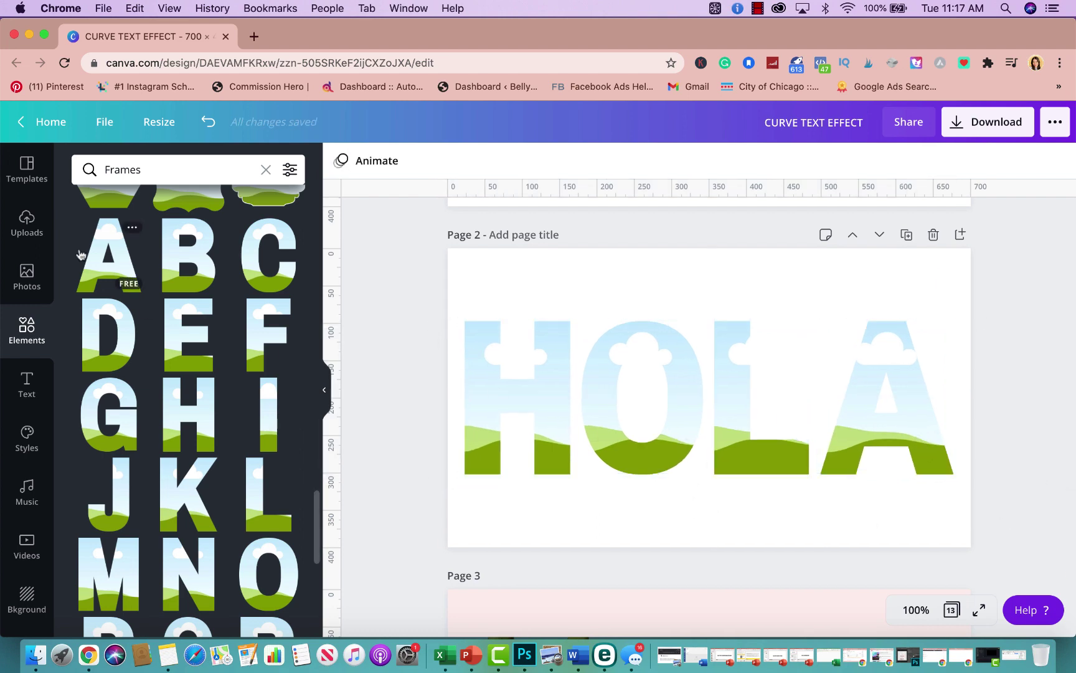
Fill the H frame with the purple lavender field photo from the sunrise photo results.
{"action": "left_click", "coordinate": [27, 277]}
{"action": "left_click", "coordinate": [119, 172]}
{"action": "left_click", "coordinate": [120, 174]}
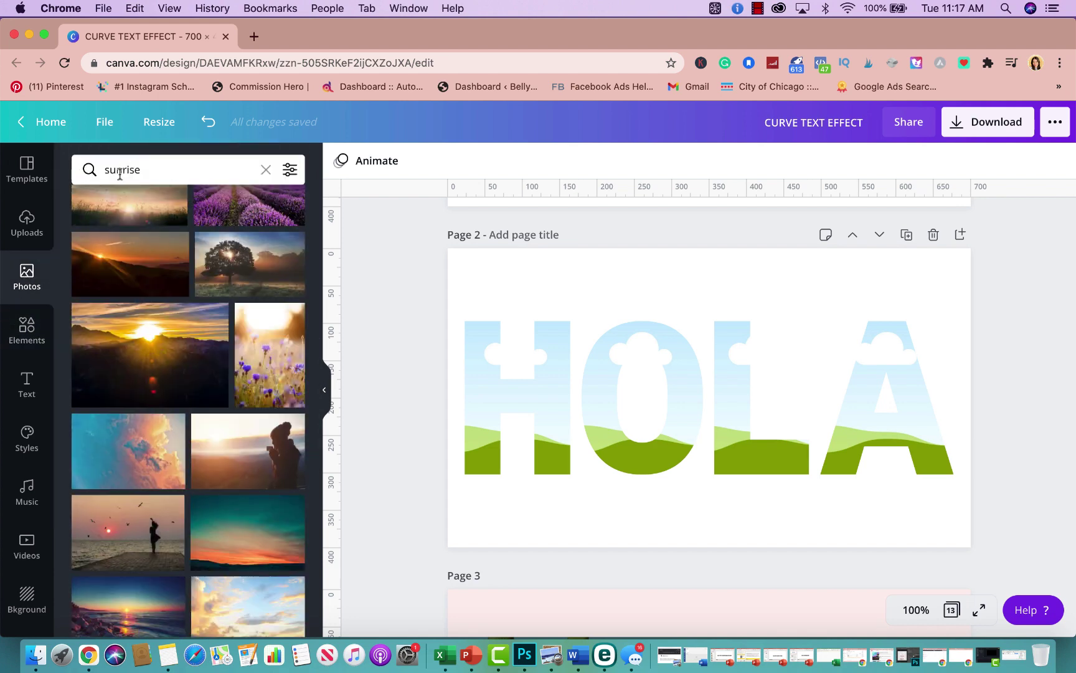
{"action": "scroll", "coordinate": [149, 199], "scroll_direction": "up", "scroll_amount": 10}
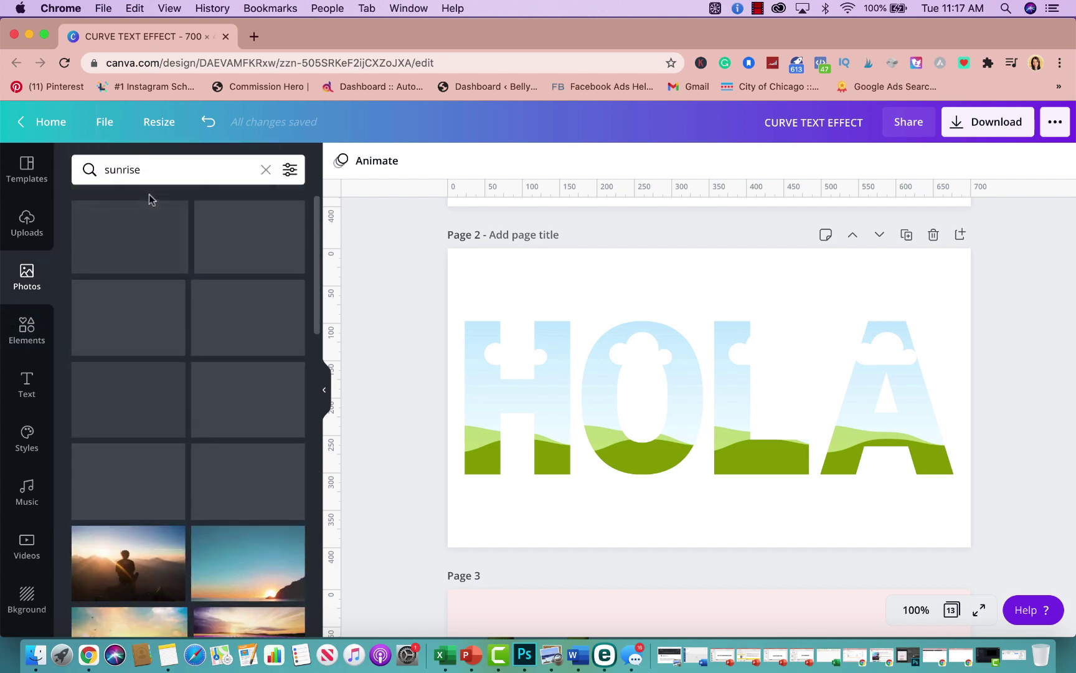
{"action": "scroll", "coordinate": [150, 200], "scroll_direction": "up", "scroll_amount": 2}
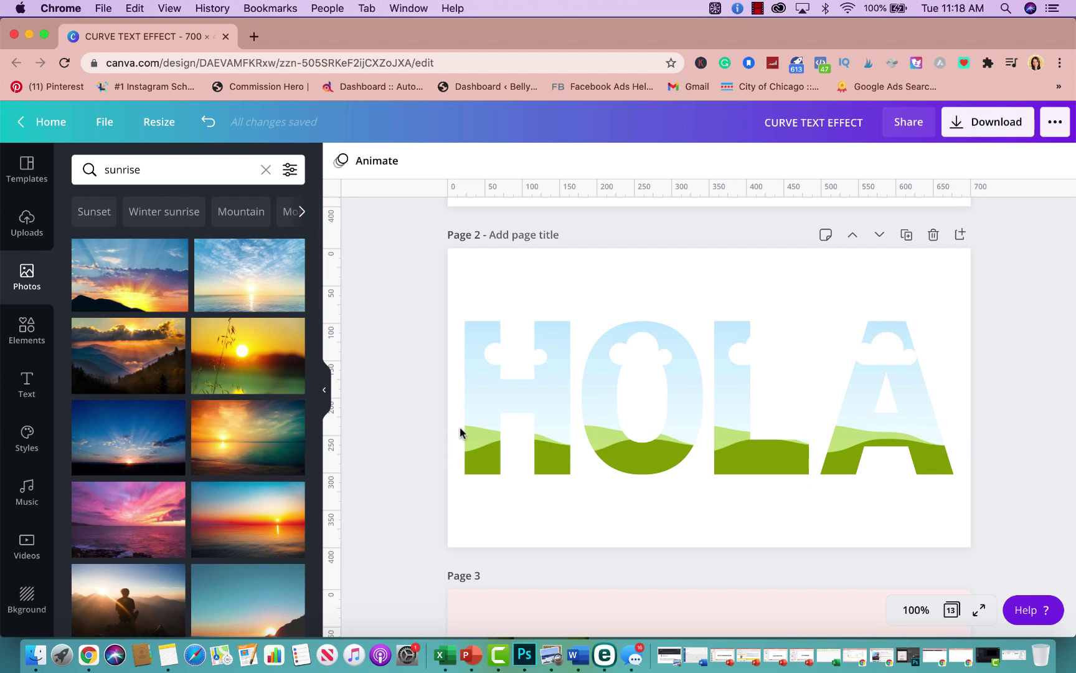
{"action": "scroll", "coordinate": [227, 492], "scroll_direction": "down", "scroll_amount": 3}
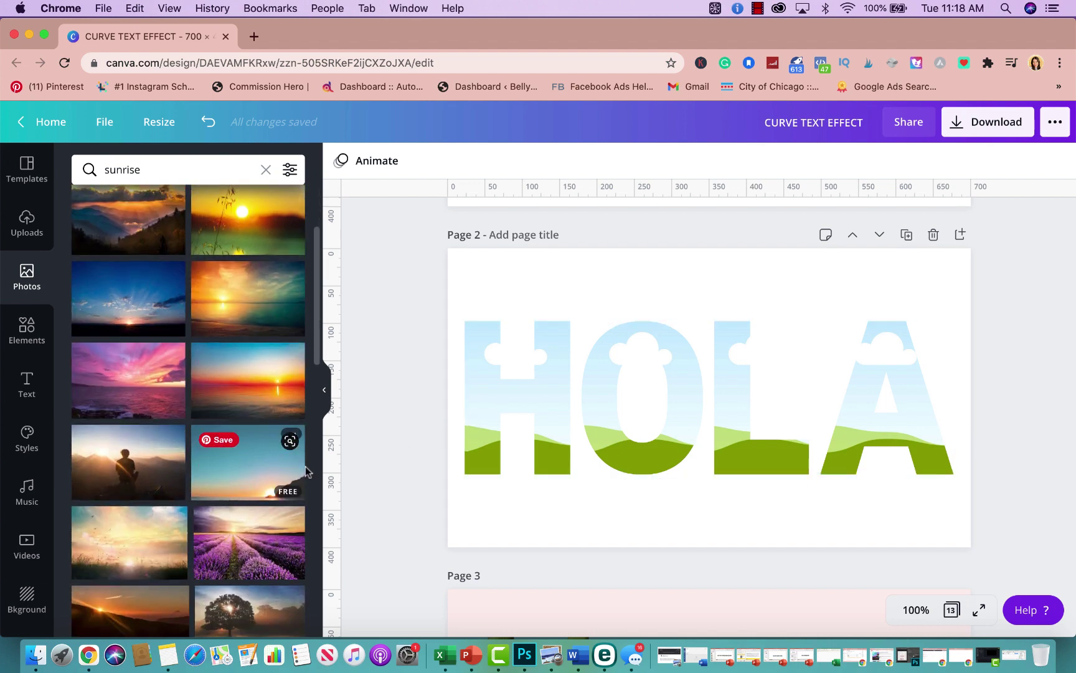
{"action": "scroll", "coordinate": [227, 492], "scroll_direction": "down", "scroll_amount": 2}
{"action": "left_click_drag", "start_coordinate": [240, 507], "coordinate": [488, 393]}
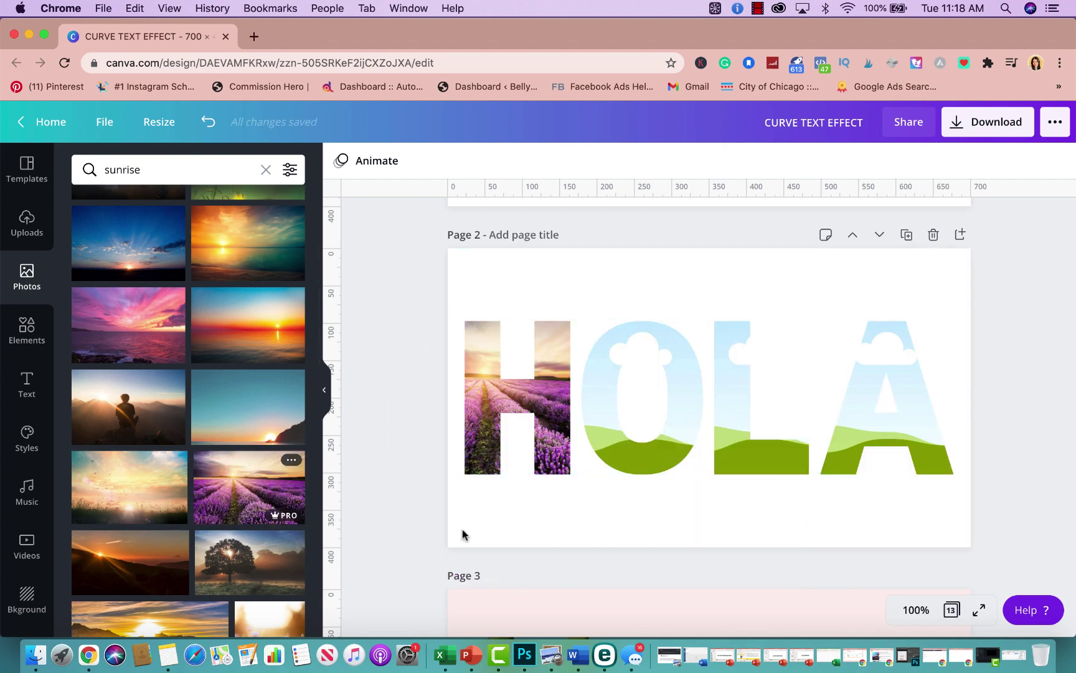
Reposition the lavender field photo slightly to the right inside the H frame.
{"action": "double_click", "coordinate": [481, 398]}
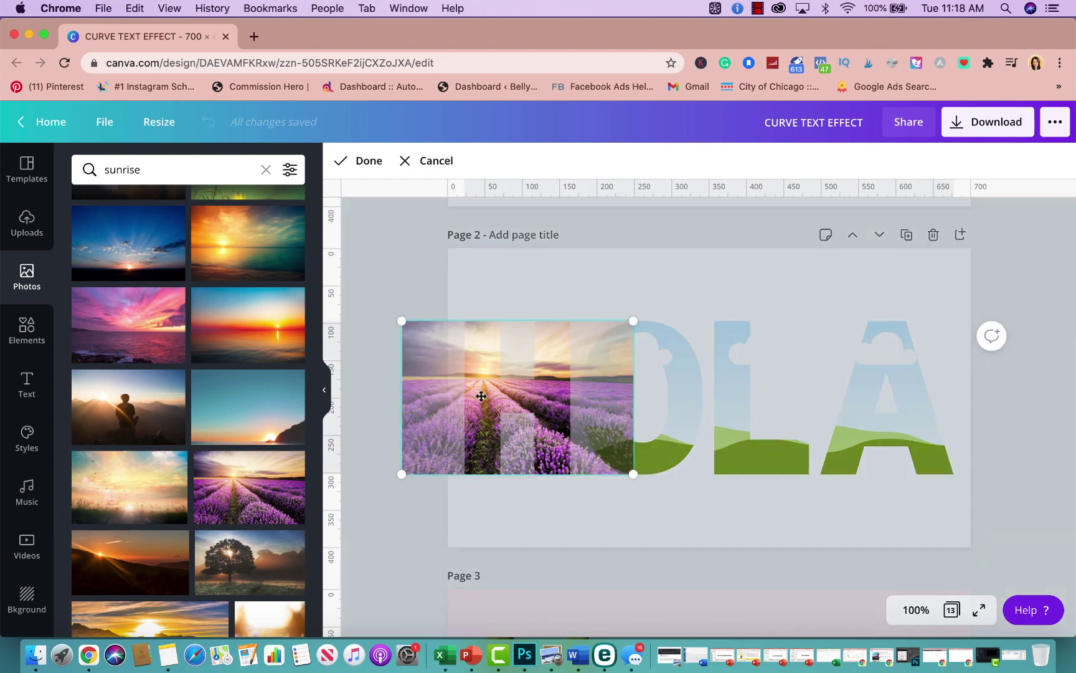
{"action": "mouse_move", "coordinate": [481, 396]}
{"action": "left_mouse_down"}
{"action": "mouse_move", "coordinate": [548, 396]}
{"action": "mouse_move", "coordinate": [431, 399]}
{"action": "mouse_move", "coordinate": [493, 394]}
{"action": "left_mouse_up"}
{"action": "left_click", "coordinate": [540, 278]}
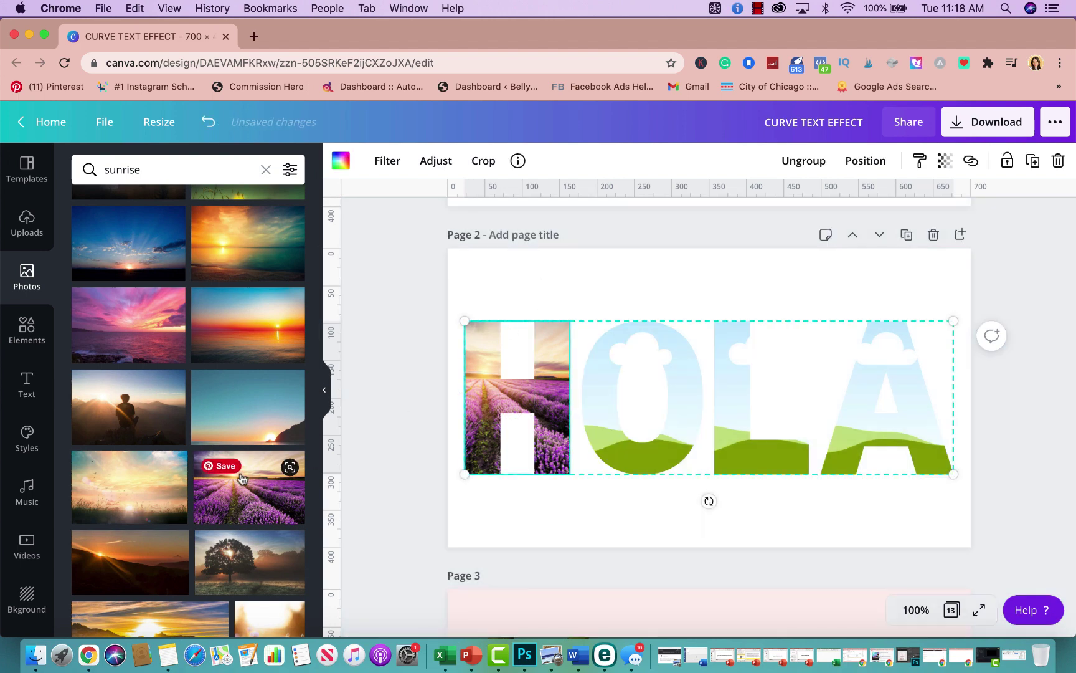
Fill the O frame with the orange and teal ocean sunrise photo and shift the image slightly right inside it.
{"action": "scroll", "coordinate": [163, 417], "scroll_direction": "up", "scroll_amount": 3}
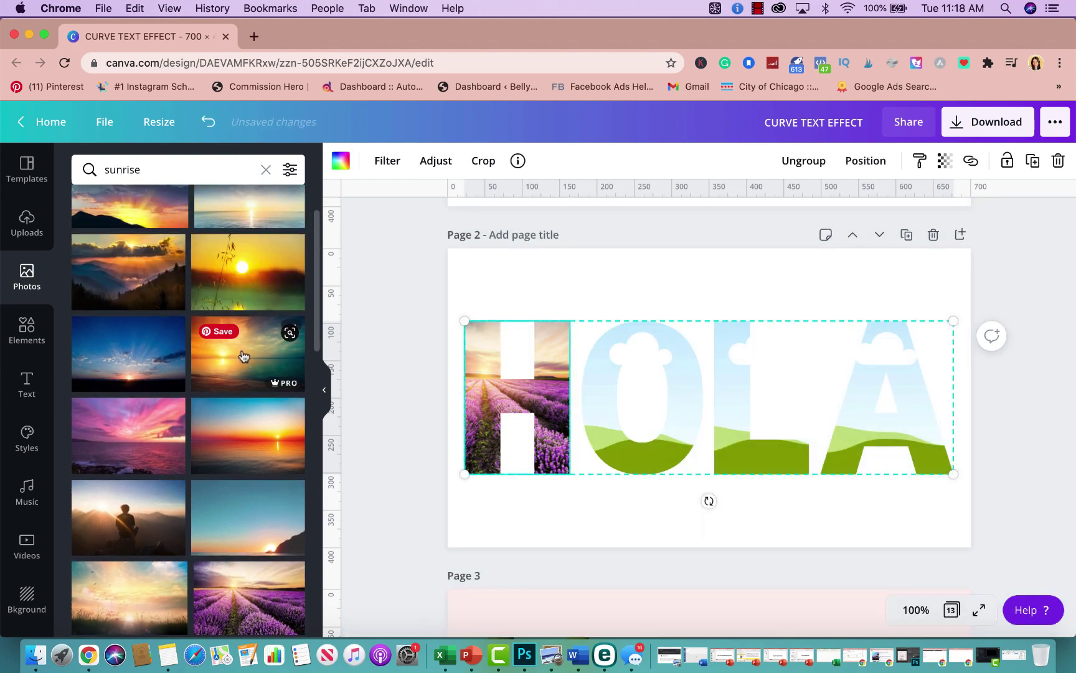
{"action": "left_click_drag", "start_coordinate": [242, 355], "coordinate": [599, 378]}
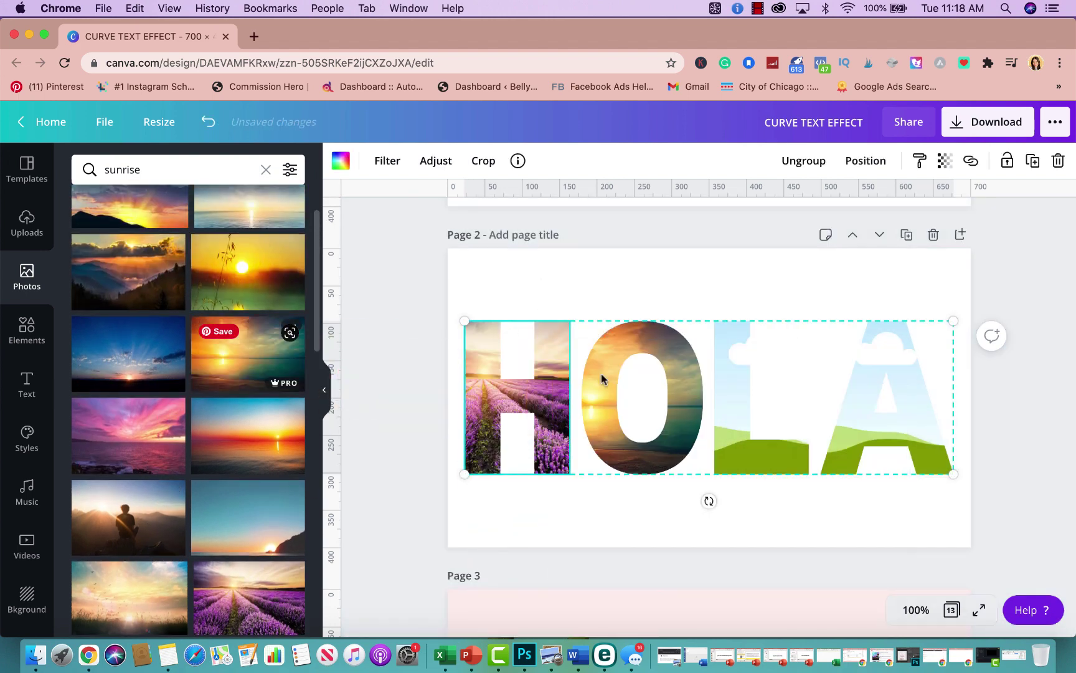
{"action": "double_click", "coordinate": [602, 359]}
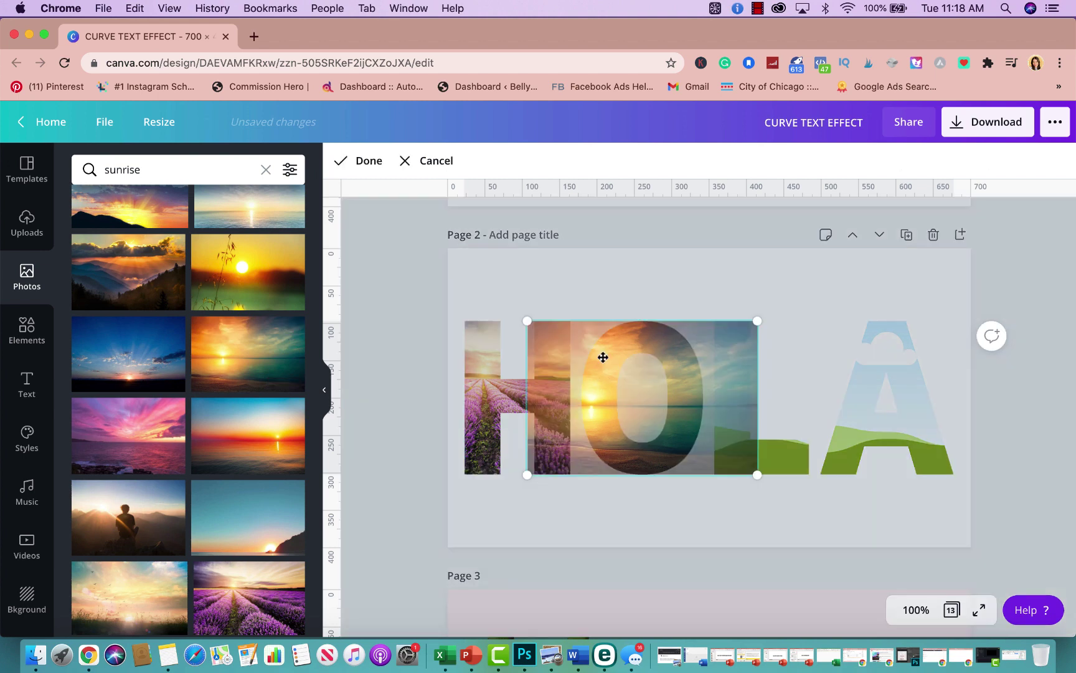
{"action": "left_click_drag", "start_coordinate": [612, 356], "coordinate": [628, 355]}
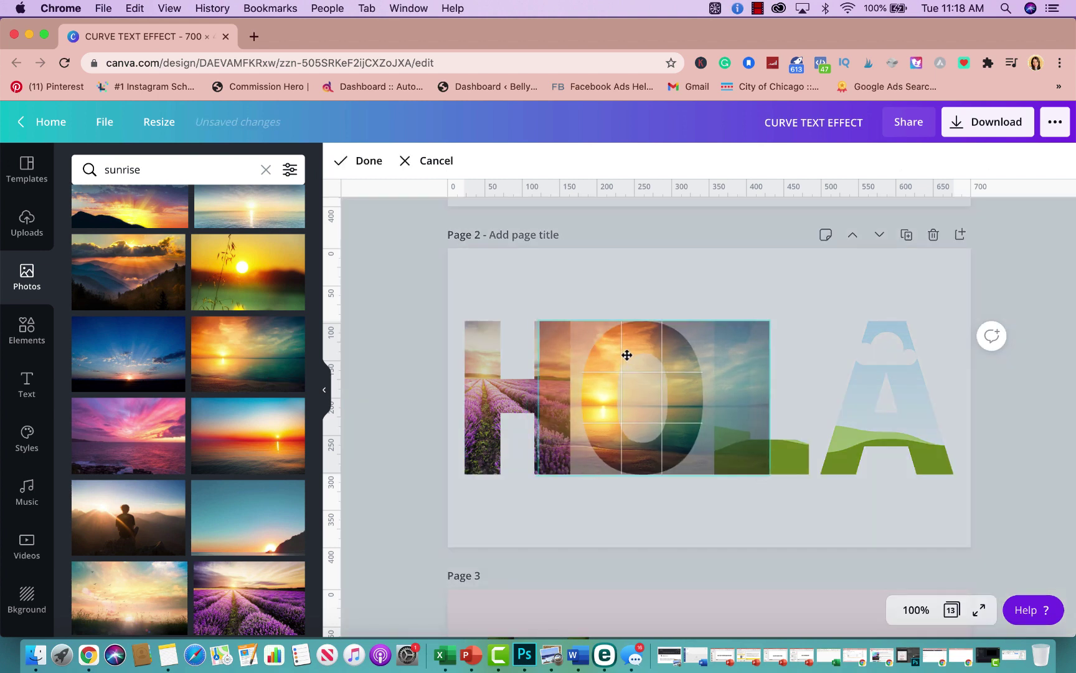
{"action": "left_click", "coordinate": [635, 288]}
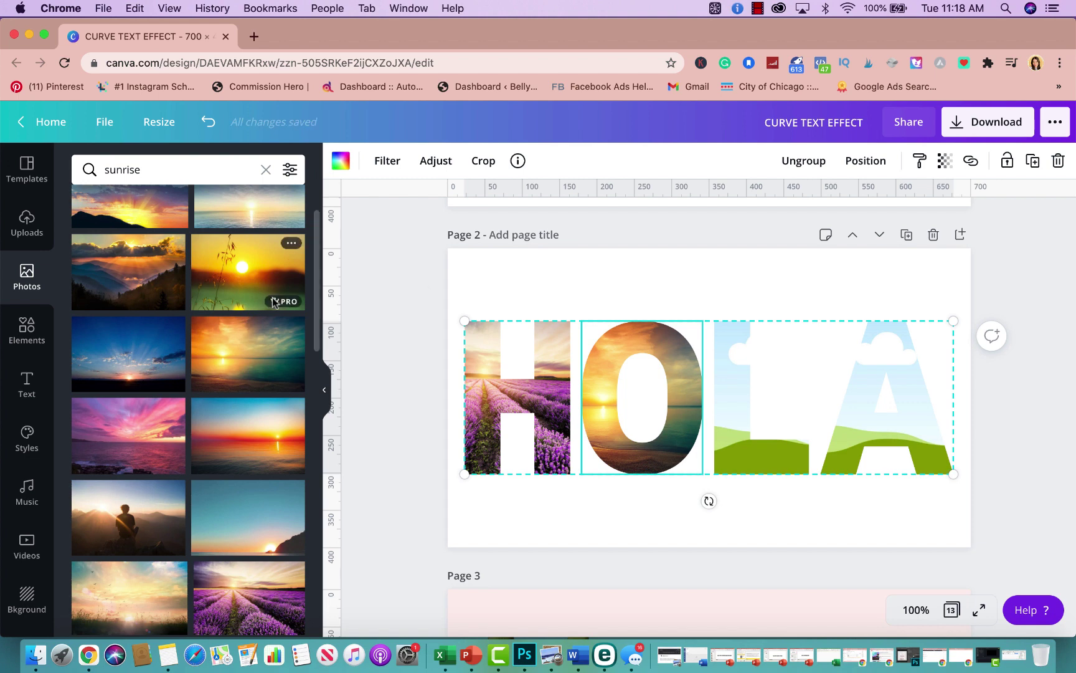
Fill the L frame with the blue-sky sea sunrise photo and shift the image left so the sun sits in the stem.
{"action": "scroll", "coordinate": [247, 274], "scroll_direction": "up", "scroll_amount": 2}
{"action": "left_click_drag", "start_coordinate": [247, 279], "coordinate": [739, 353]}
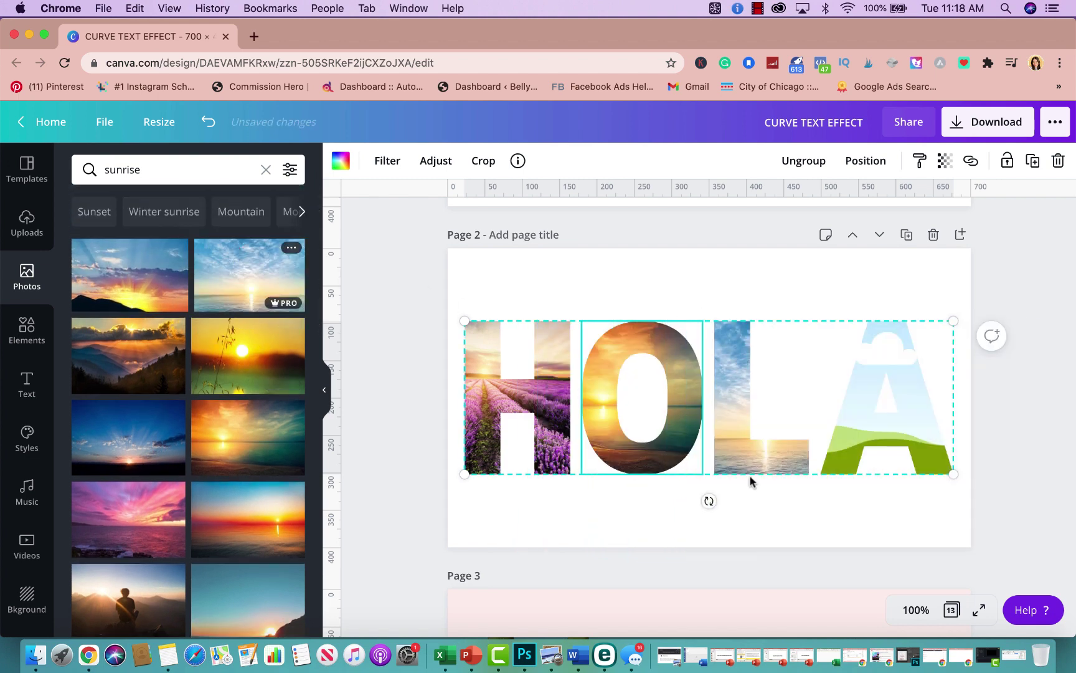
{"action": "double_click", "coordinate": [739, 415]}
{"action": "left_click_drag", "start_coordinate": [738, 399], "coordinate": [701, 400]}
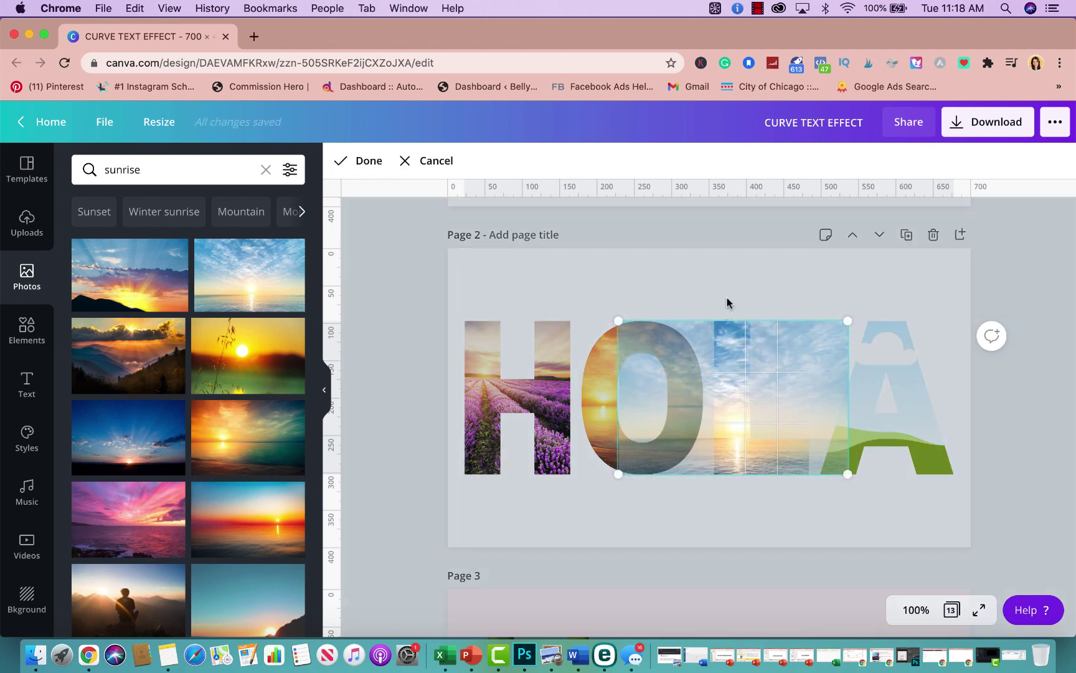
{"action": "left_click", "coordinate": [727, 303]}
Fill the A frame with the purple wildflower photo from the sunrise results and deselect the letter group.
{"action": "scroll", "coordinate": [266, 496], "scroll_direction": "down", "scroll_amount": 5}
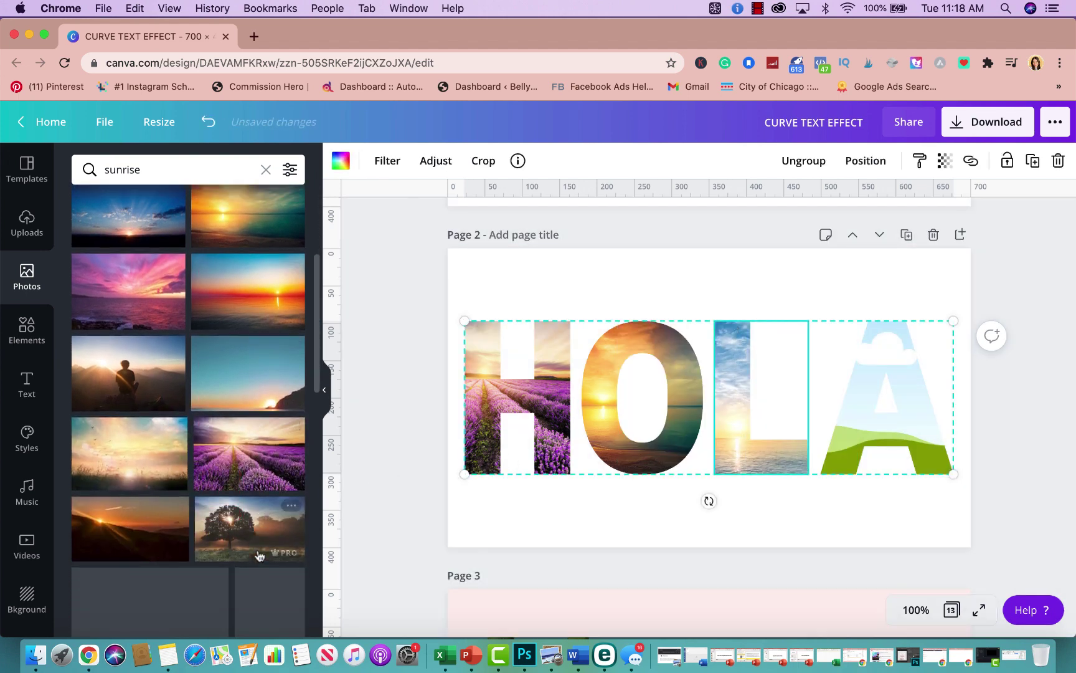
{"action": "scroll", "coordinate": [267, 495], "scroll_direction": "down", "scroll_amount": 1}
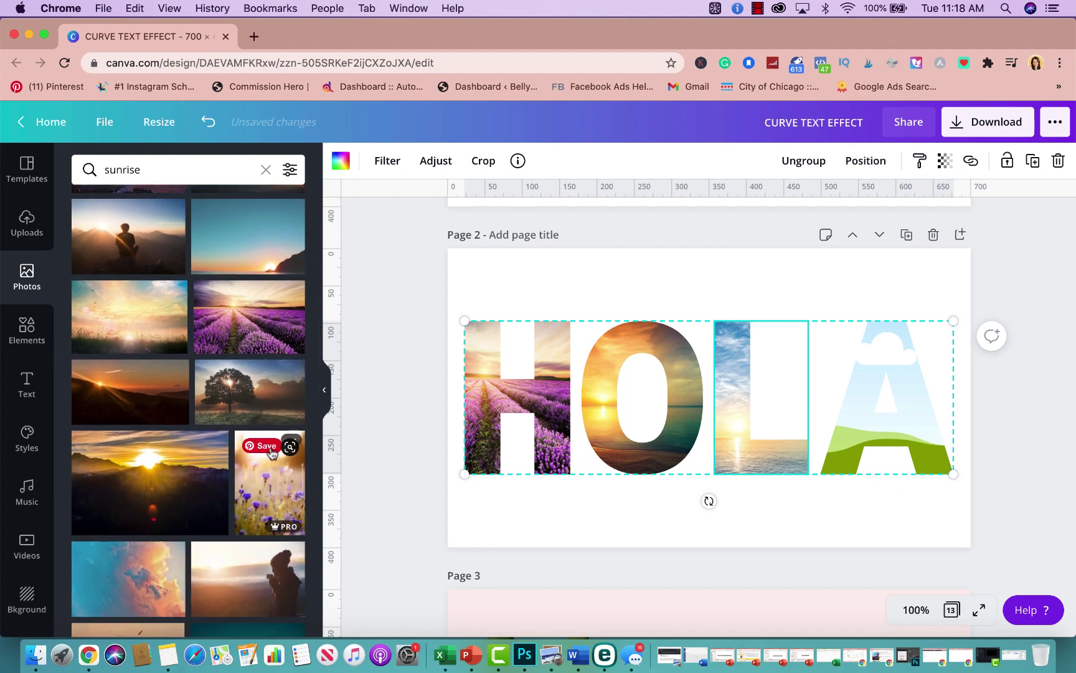
{"action": "left_click_drag", "start_coordinate": [268, 479], "coordinate": [879, 371]}
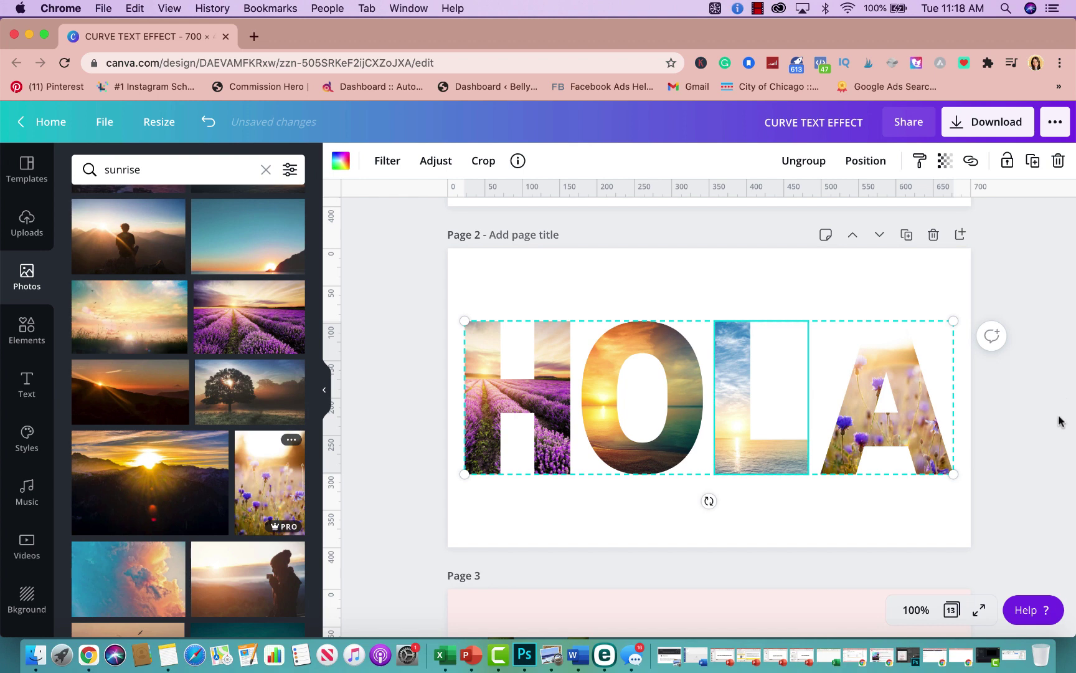
{"action": "left_click", "coordinate": [397, 380]}
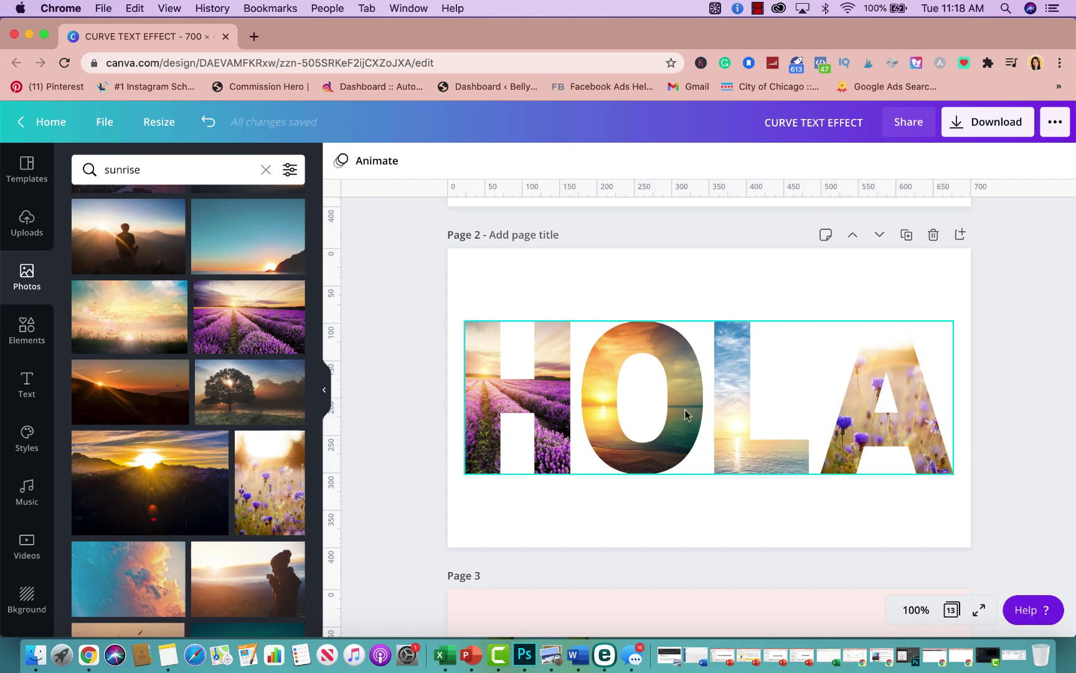
Add a blank page after page 3 and put a text box reading "curve text" on it.
{"action": "scroll", "coordinate": [779, 428], "scroll_direction": "up", "scroll_amount": 3}
{"action": "scroll", "coordinate": [780, 429], "scroll_direction": "down", "scroll_amount": 3}
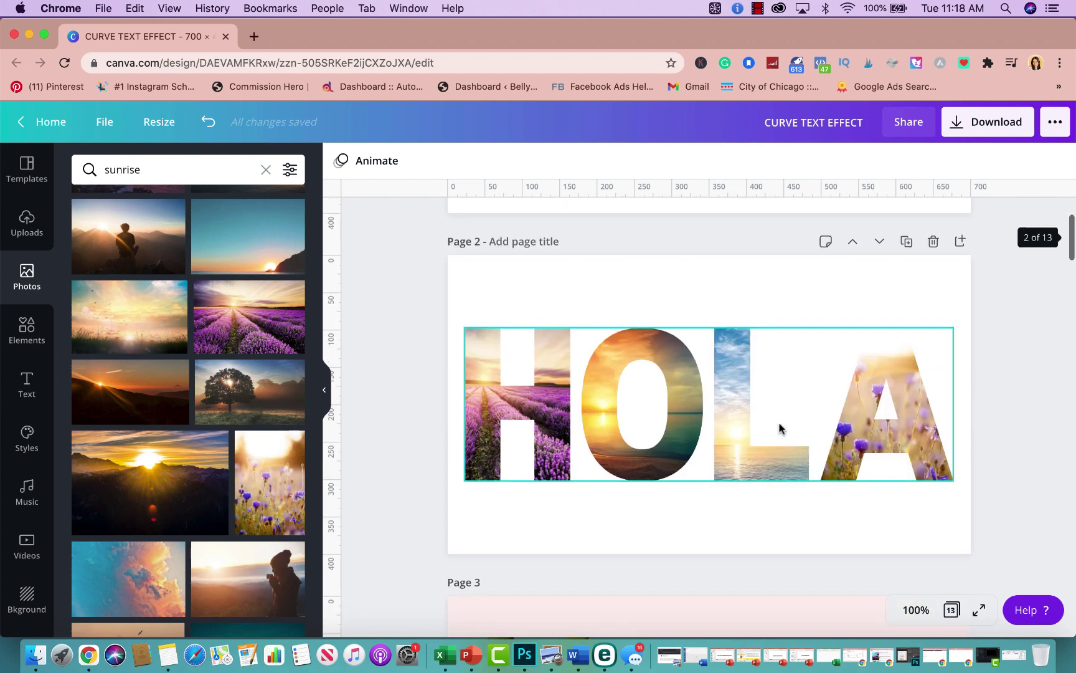
{"action": "scroll", "coordinate": [779, 429], "scroll_direction": "down", "scroll_amount": 2}
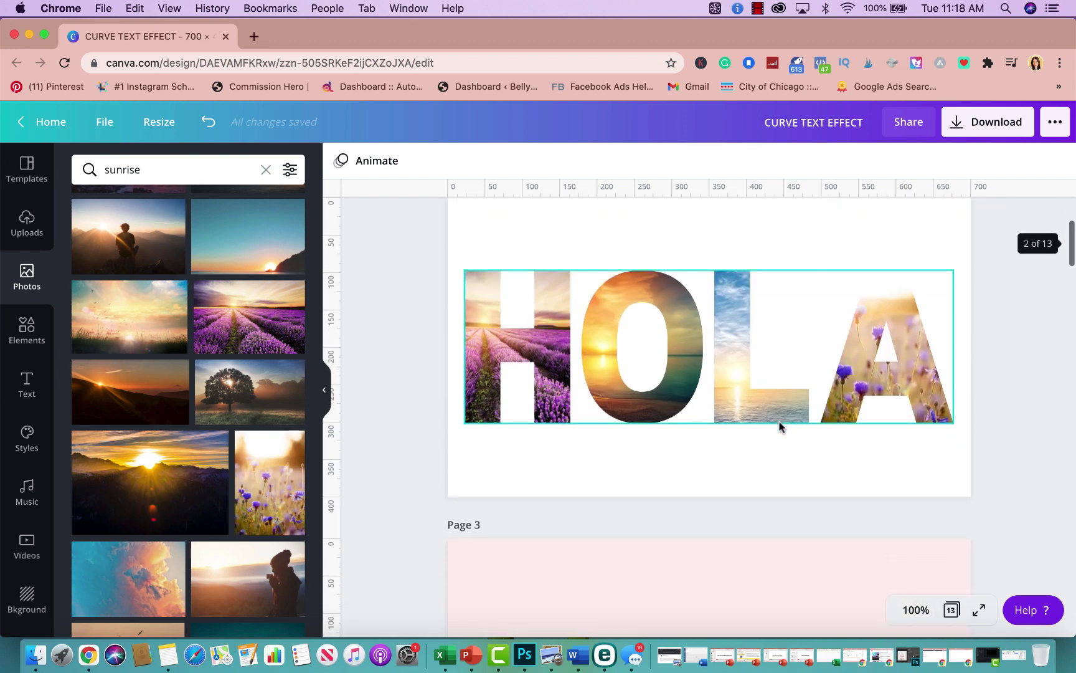
{"action": "scroll", "coordinate": [779, 427], "scroll_direction": "down", "scroll_amount": 5}
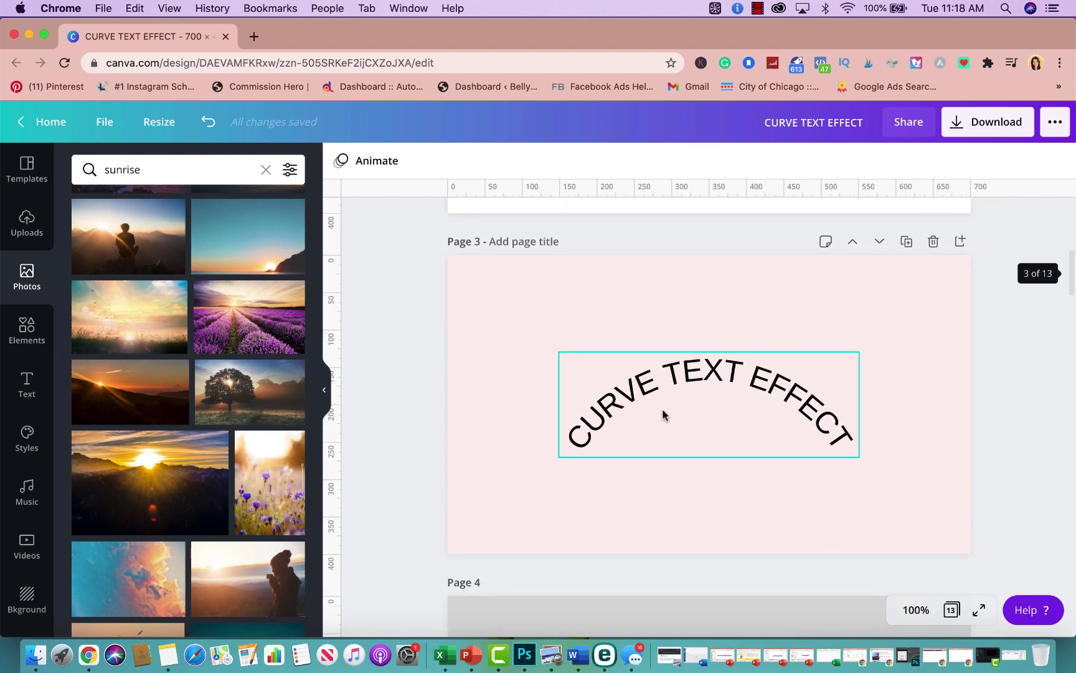
{"action": "left_click", "coordinate": [961, 242]}
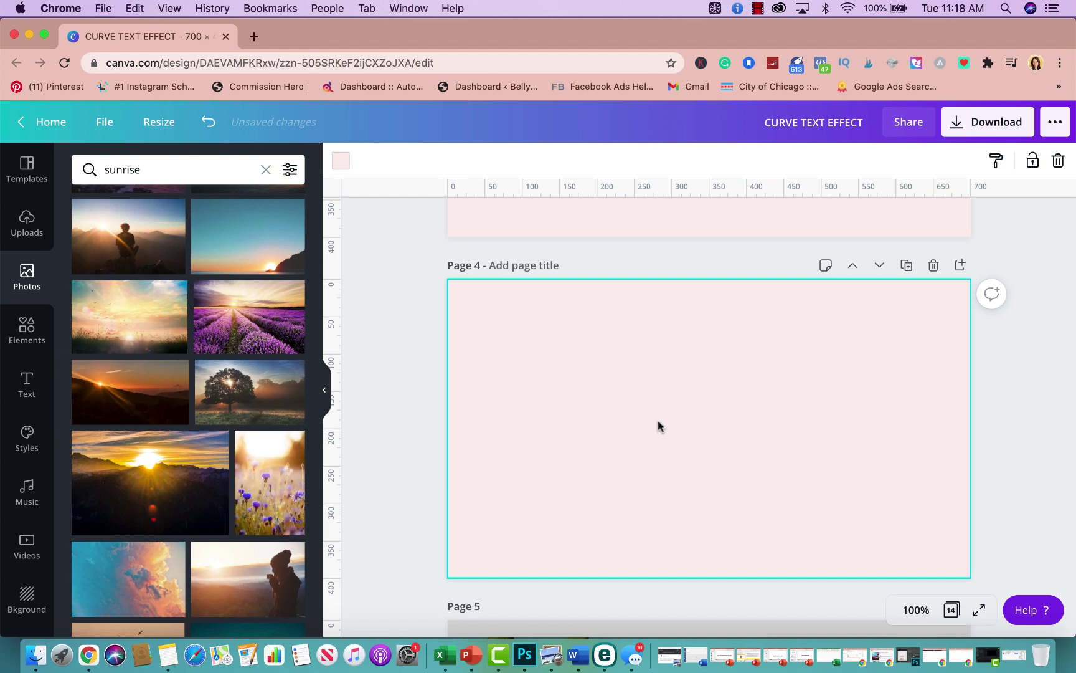
{"action": "key", "text": "t"}
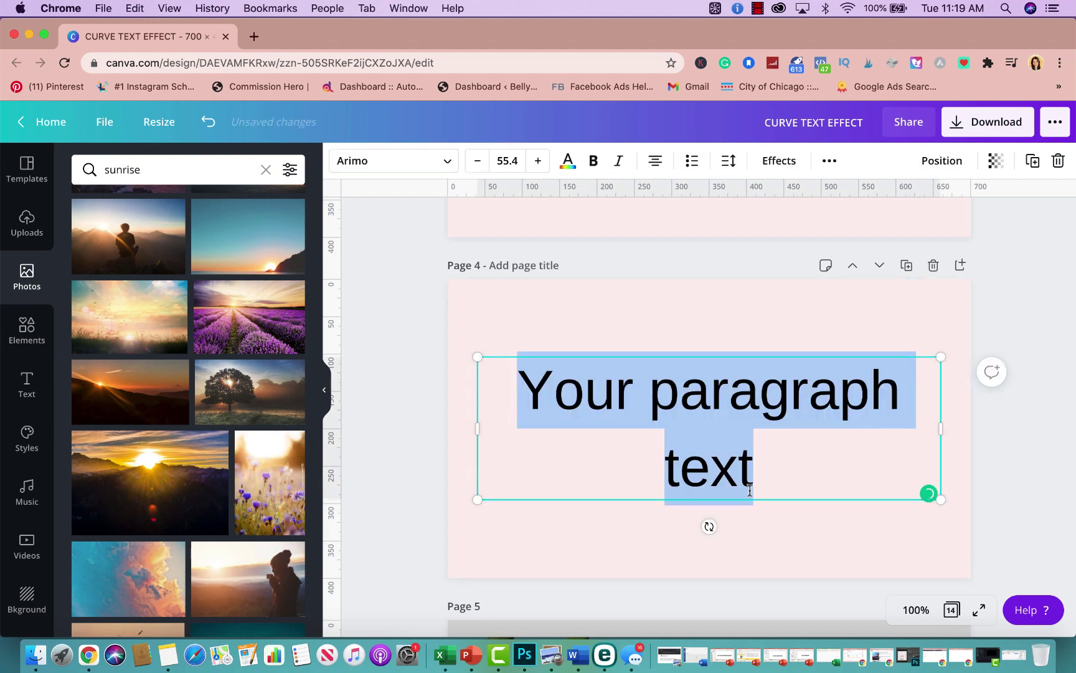
{"action": "left_click_drag", "start_coordinate": [750, 490], "coordinate": [533, 393]}
{"action": "type", "text": "curver te"}
{"action": "key", "text": "BackSpace"}
{"action": "key", "text": "BackSpace"}
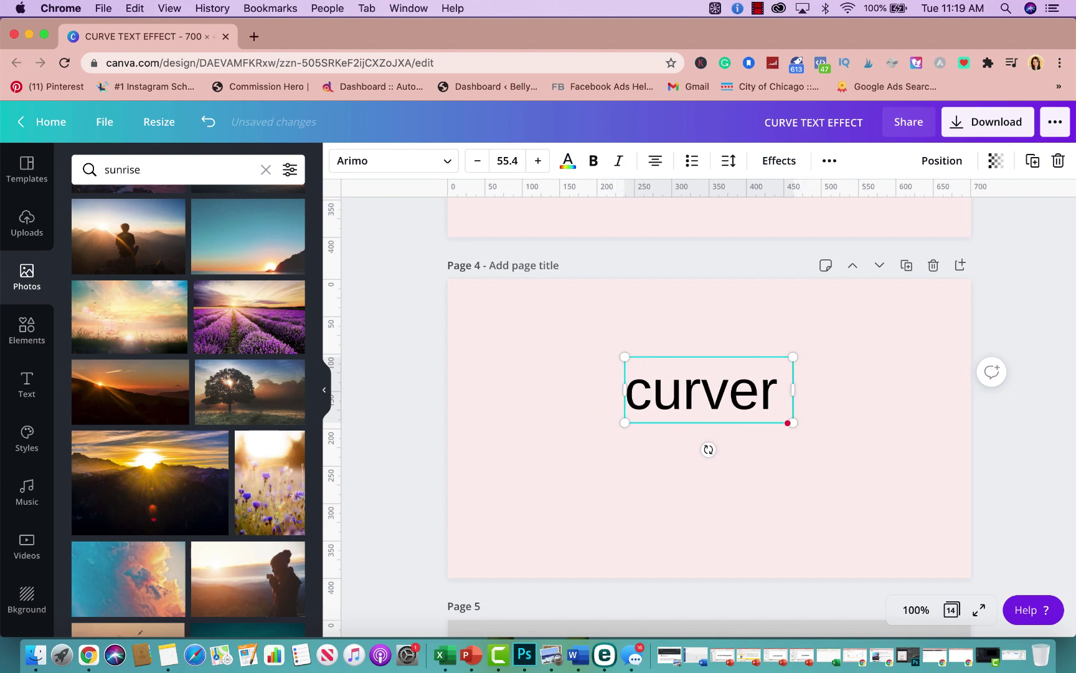
{"action": "key", "text": "BackSpace"}
{"action": "type", "text": "text"}
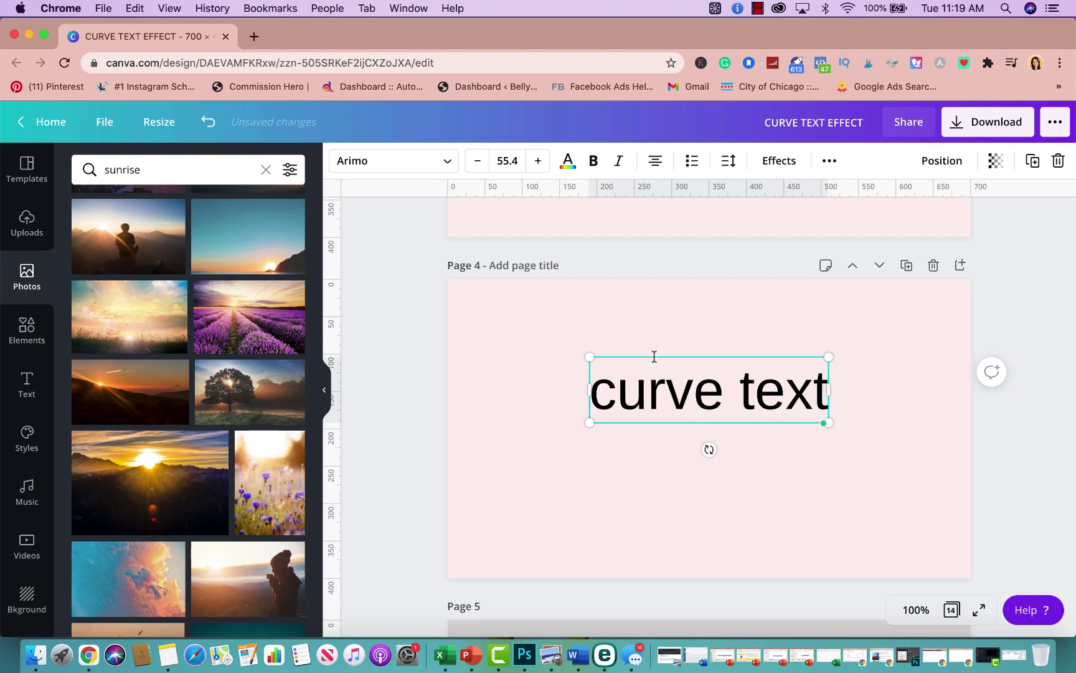
Apply the Curve effect to the "curve text" box, make the arc slightly flatter and centre it on the page.
{"action": "left_click_drag", "start_coordinate": [654, 356], "coordinate": [654, 380]}
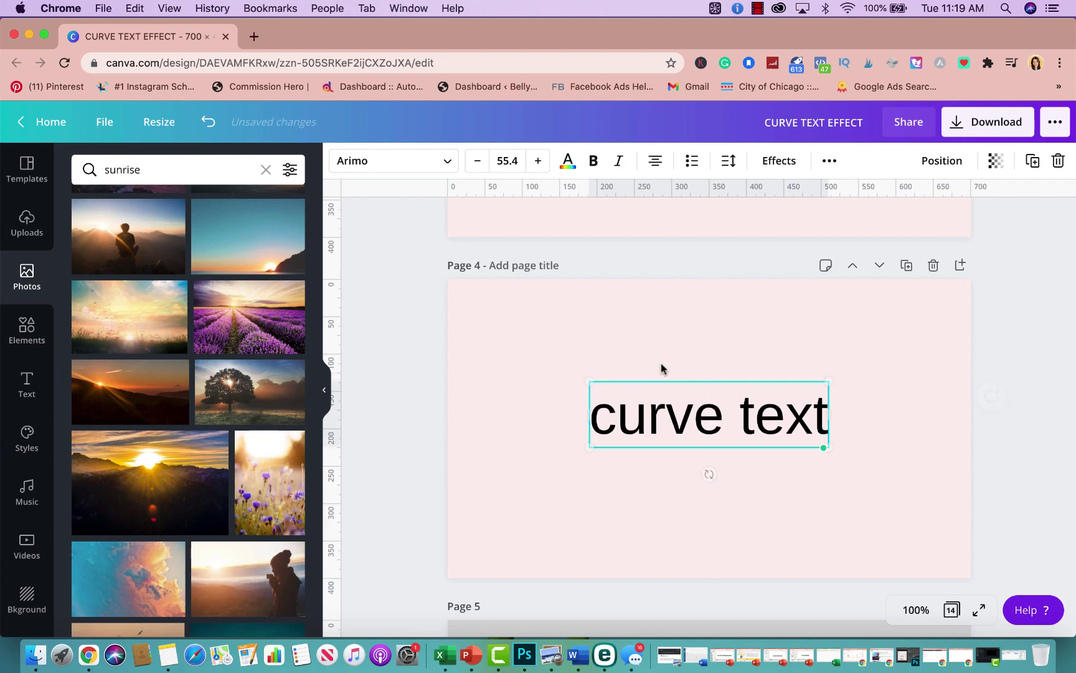
{"action": "left_click", "coordinate": [779, 160]}
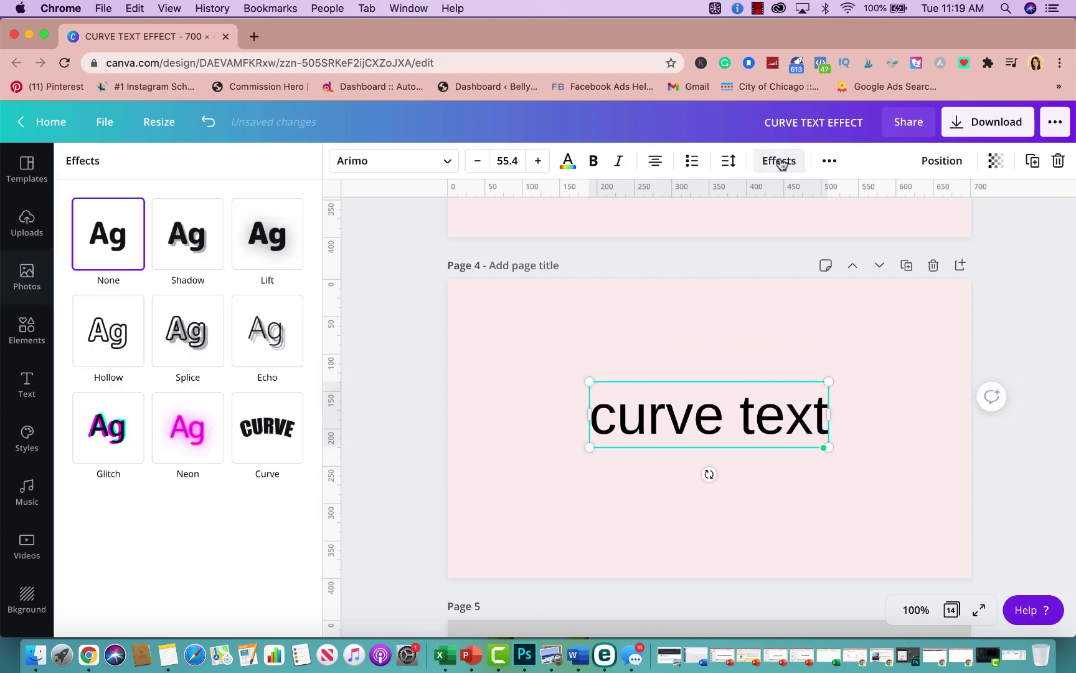
{"action": "left_click", "coordinate": [255, 434]}
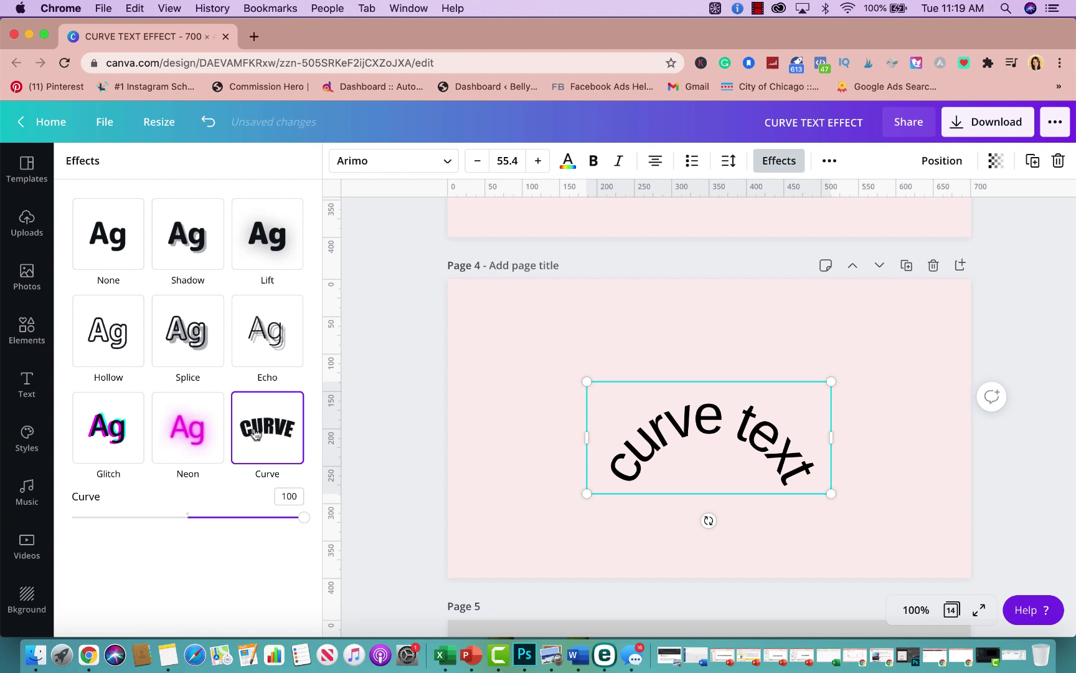
{"action": "mouse_move", "coordinate": [304, 517]}
{"action": "left_mouse_down"}
{"action": "mouse_move", "coordinate": [264, 517]}
{"action": "mouse_move", "coordinate": [323, 527]}
{"action": "mouse_move", "coordinate": [255, 519]}
{"action": "mouse_move", "coordinate": [288, 517]}
{"action": "left_mouse_up"}
{"action": "mouse_move", "coordinate": [671, 463]}
{"action": "left_mouse_down"}
{"action": "mouse_move", "coordinate": [666, 439]}
{"action": "mouse_move", "coordinate": [671, 449]}
{"action": "left_mouse_up"}
{"action": "key", "text": "Escape"}
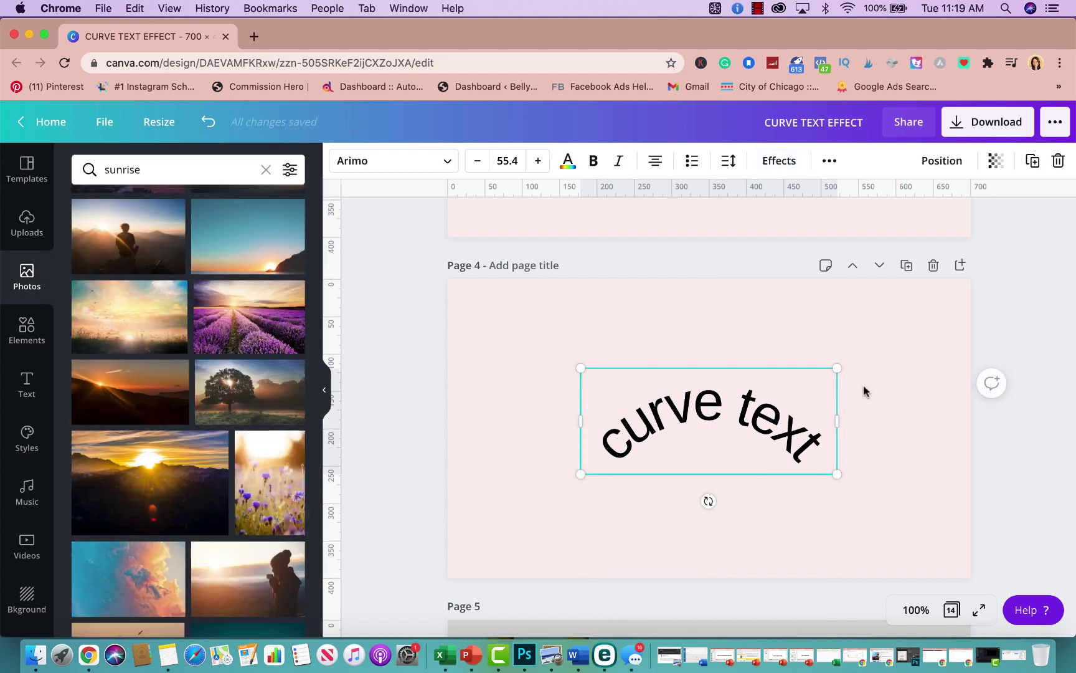
Add a blank page after the drop shadow sample on page 5 and put a text box reading "Drop Shadow" on it.
{"action": "scroll", "coordinate": [865, 389], "scroll_direction": "down", "scroll_amount": 8}
{"action": "scroll", "coordinate": [860, 393], "scroll_direction": "up", "scroll_amount": 3}
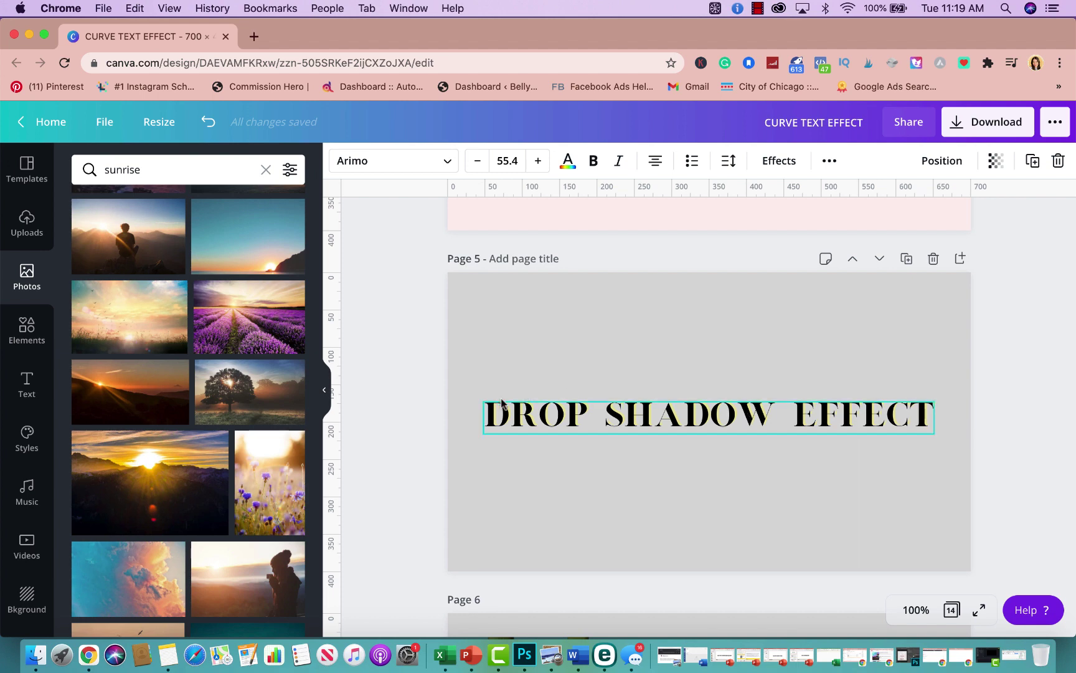
{"action": "left_click", "coordinate": [961, 259]}
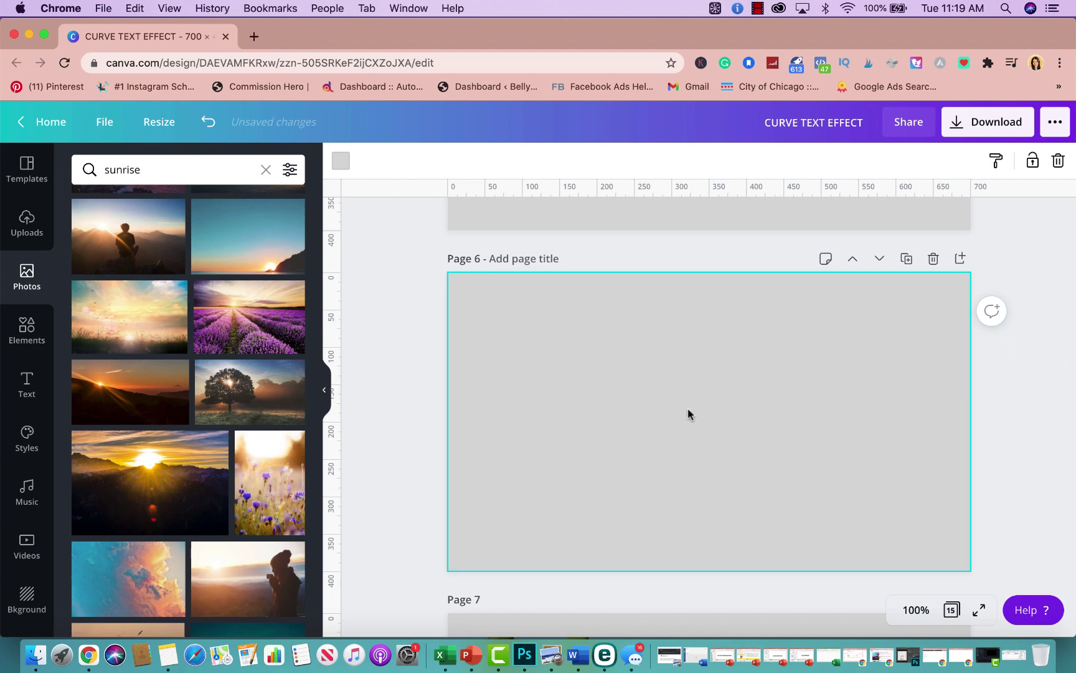
{"action": "key", "text": "t"}
{"action": "left_click", "coordinate": [753, 474]}
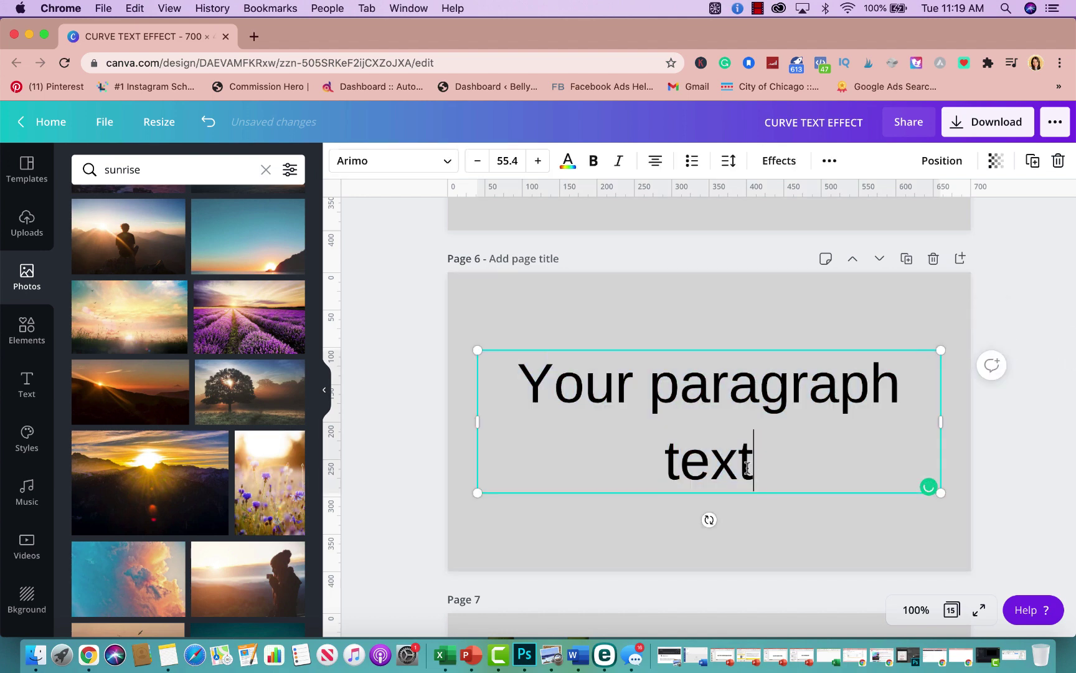
{"action": "left_click_drag", "start_coordinate": [753, 475], "coordinate": [520, 403]}
{"action": "type", "text": "Drop Sh"}
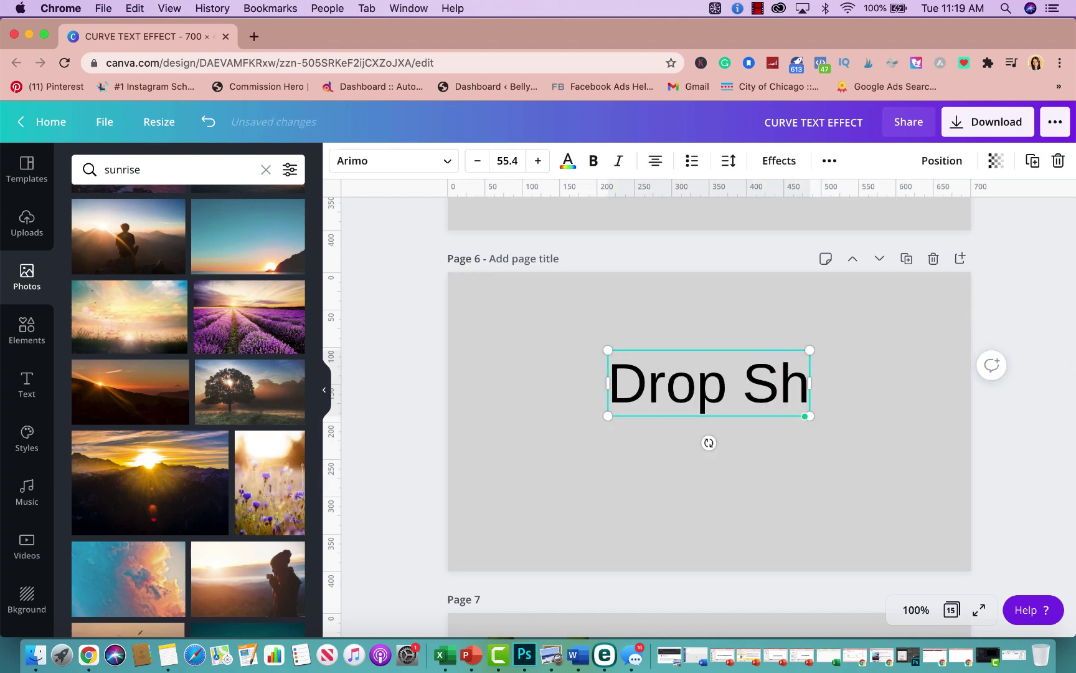
{"action": "type", "text": "adown"}
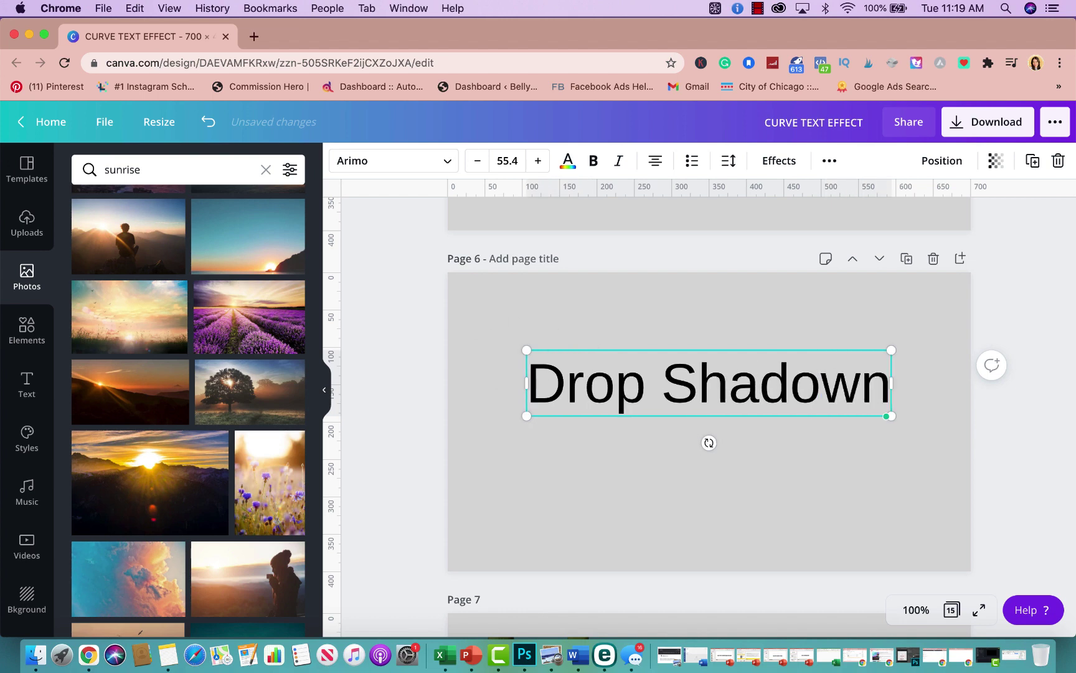
{"action": "key", "text": "BackSpace"}
Reduce the "Drop Shadow" font size to 51.4 and move the text down to the middle of the page.
{"action": "left_click", "coordinate": [478, 162]}
{"action": "left_click", "coordinate": [478, 162]}
{"action": "left_click", "coordinate": [477, 162]}
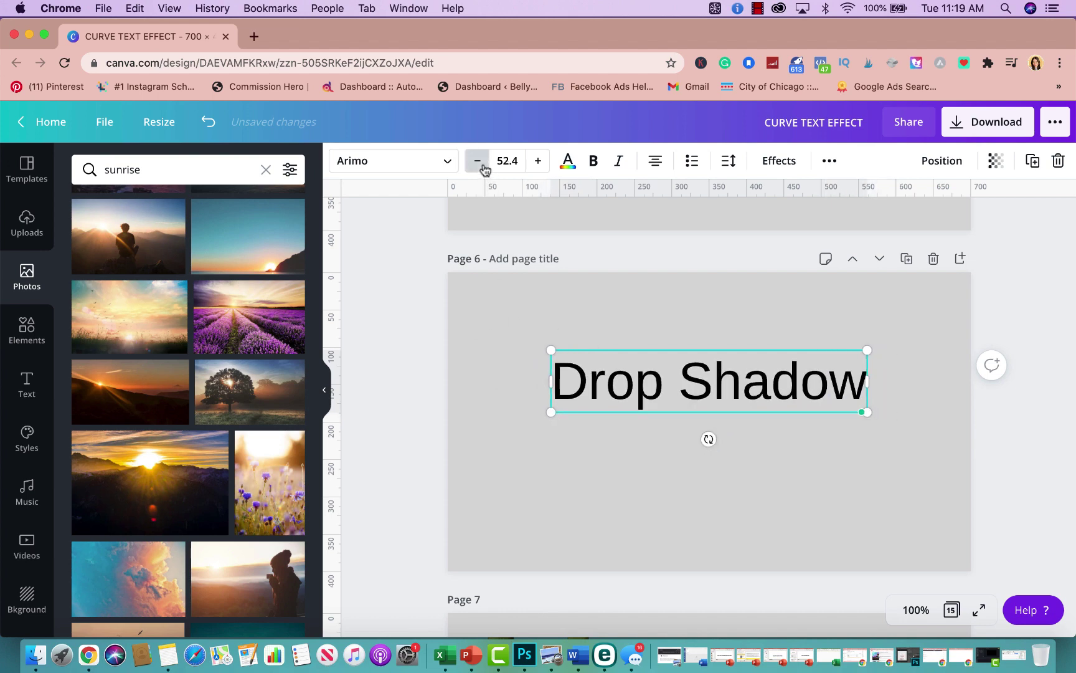
{"action": "left_click", "coordinate": [478, 162]}
{"action": "left_click_drag", "start_coordinate": [775, 349], "coordinate": [769, 386]}
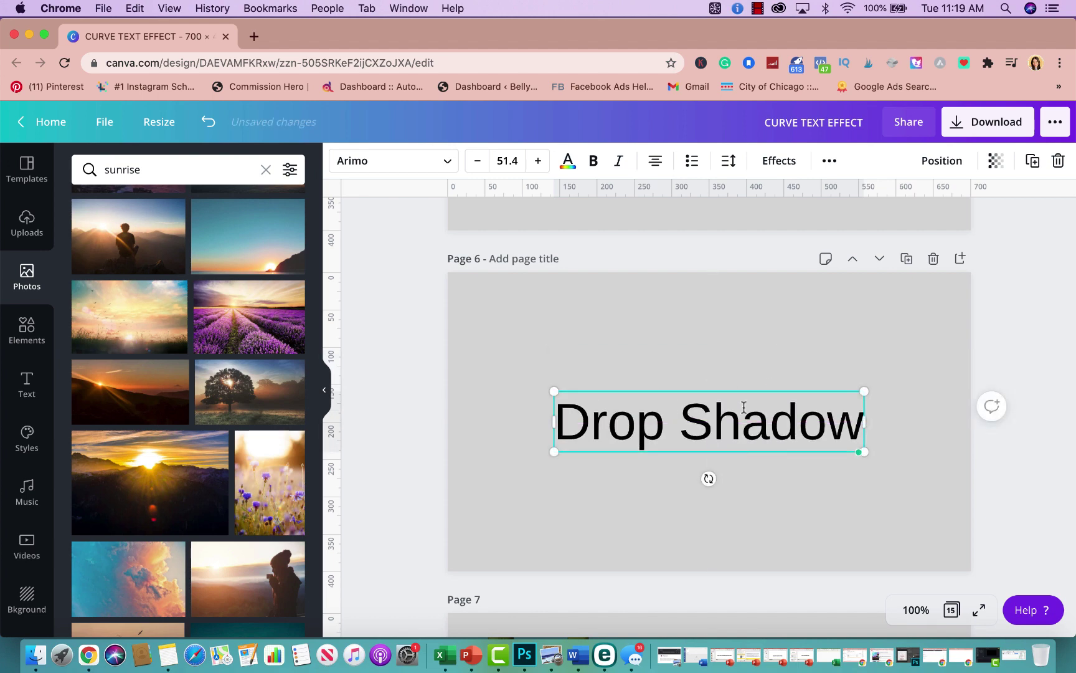
Apply the Shadow effect to the "Drop Shadow" text with offset 49, direction -37, blur 0 and transparency 43.
{"action": "left_click", "coordinate": [781, 163]}
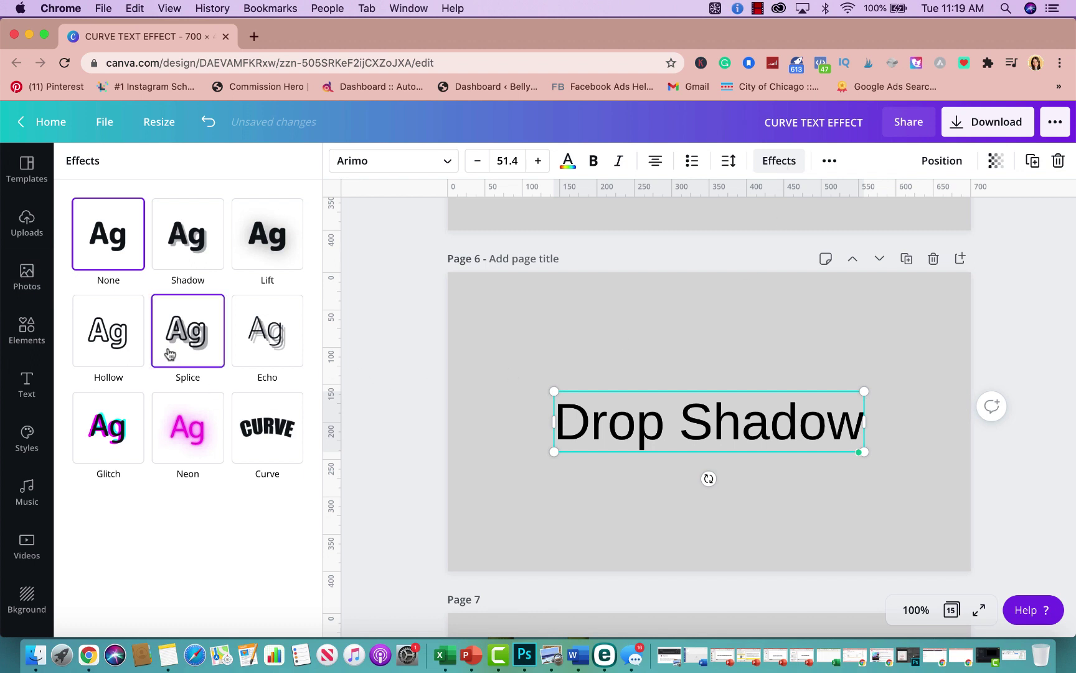
{"action": "left_click", "coordinate": [177, 242]}
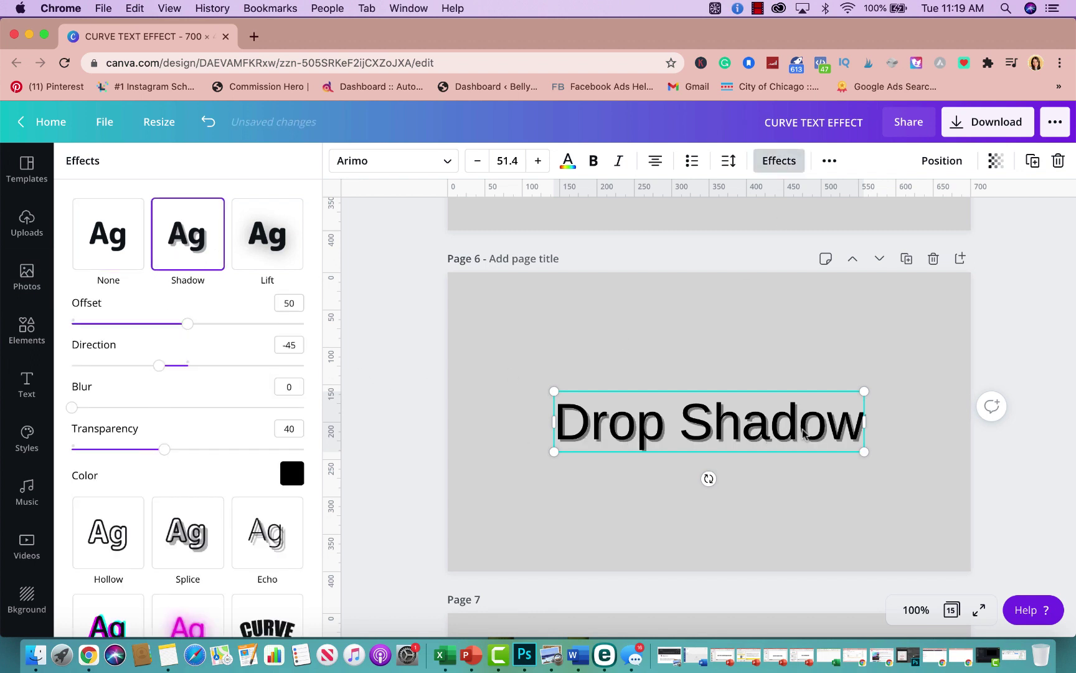
{"action": "left_click_drag", "start_coordinate": [187, 325], "coordinate": [163, 378]}
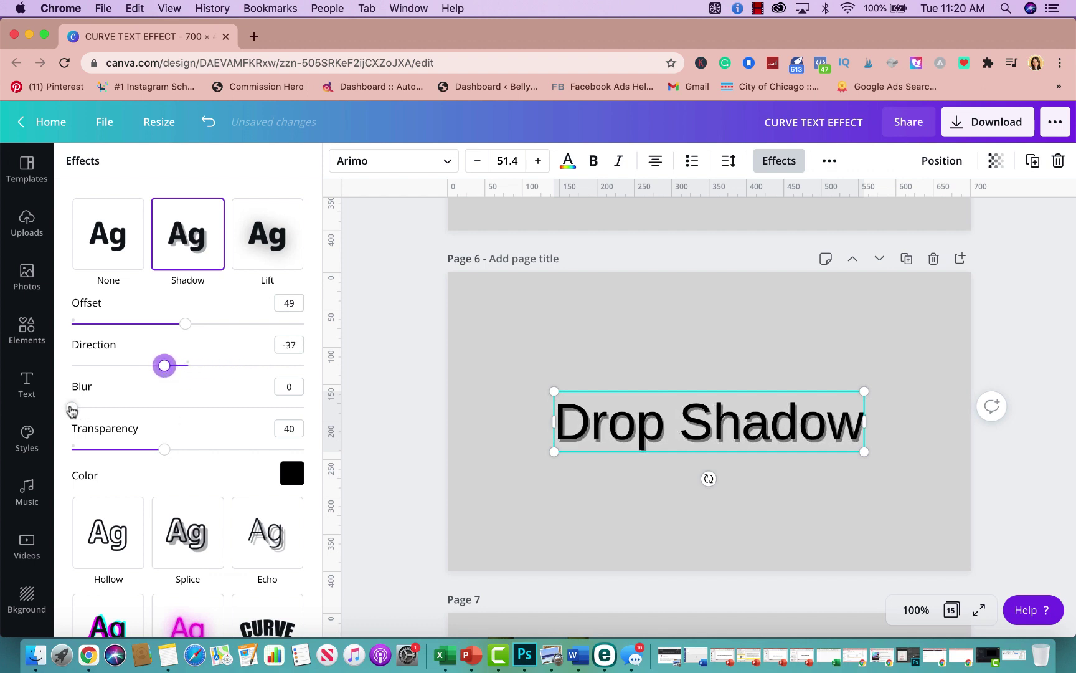
{"action": "mouse_move", "coordinate": [72, 408]}
{"action": "left_mouse_down"}
{"action": "mouse_move", "coordinate": [214, 408]}
{"action": "mouse_move", "coordinate": [72, 407]}
{"action": "left_mouse_up"}
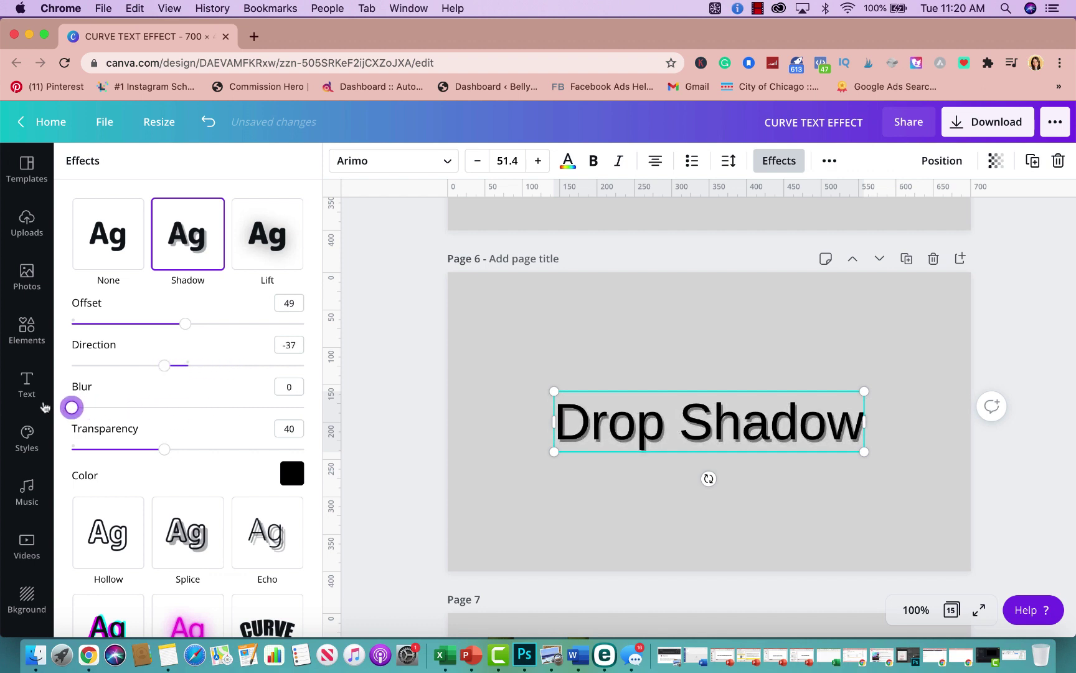
{"action": "mouse_move", "coordinate": [168, 454]}
{"action": "left_mouse_down"}
{"action": "mouse_move", "coordinate": [90, 456]}
{"action": "mouse_move", "coordinate": [174, 466]}
{"action": "left_mouse_up"}
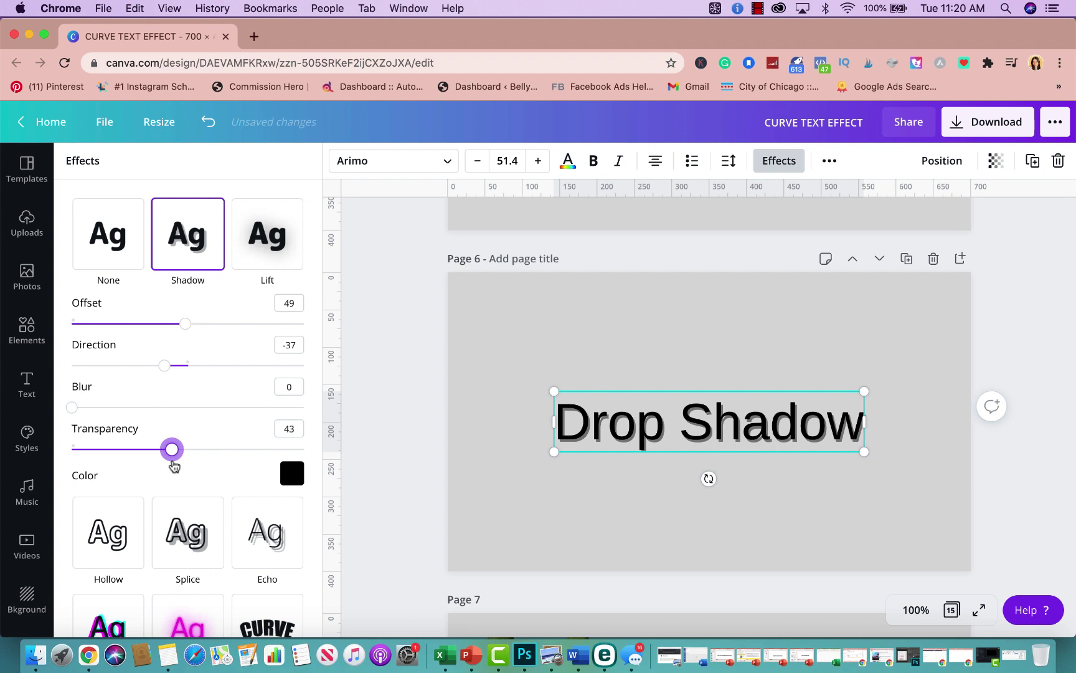
Change the shadow color of the "Drop Shadow" text to the bright pink document color.
{"action": "scroll", "coordinate": [177, 468], "scroll_direction": "down", "scroll_amount": 3}
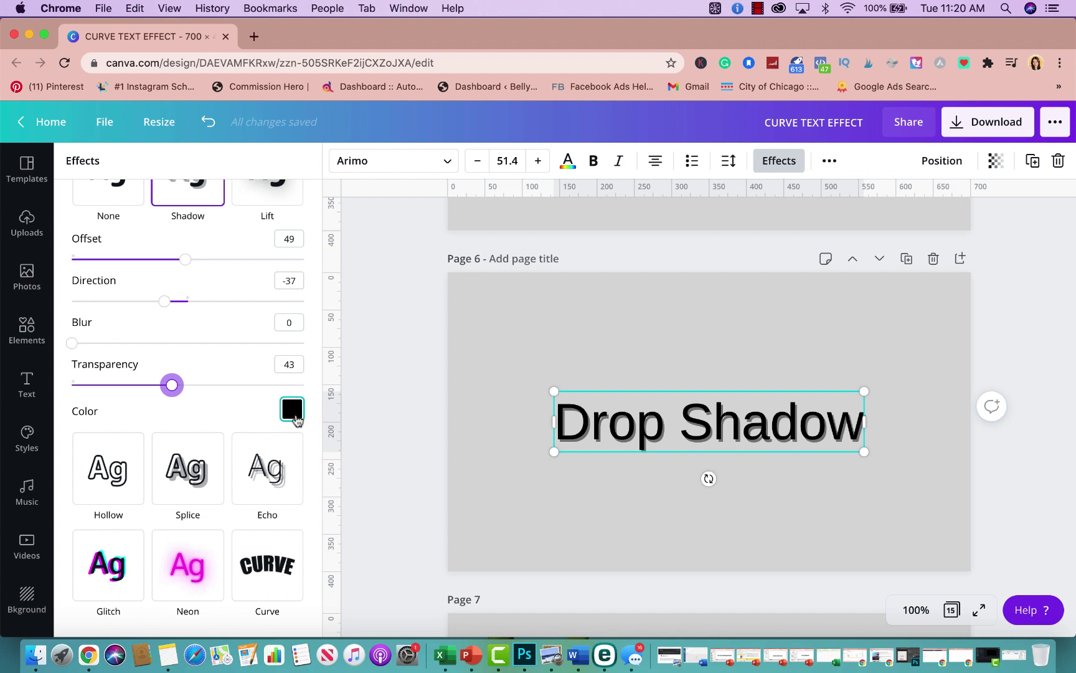
{"action": "left_click", "coordinate": [293, 409]}
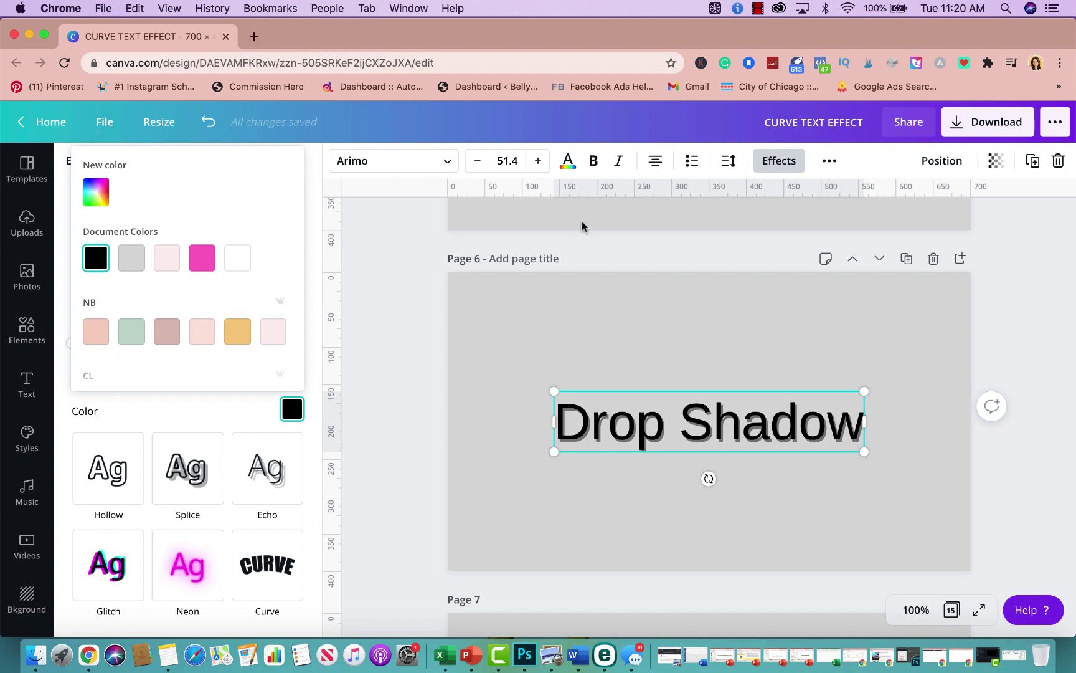
{"action": "left_click", "coordinate": [211, 256]}
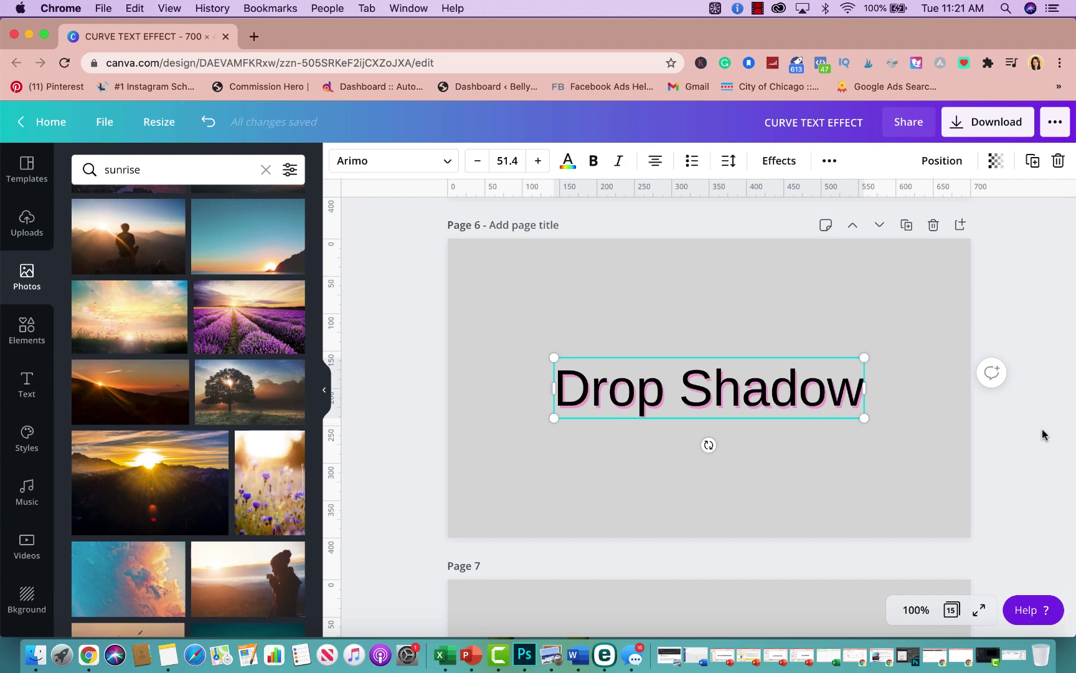
Rotate the "Drop Shadow" text counterclockwise so it slants upward to the right like the sample on page 7.
{"action": "scroll", "coordinate": [1027, 434], "scroll_direction": "down", "scroll_amount": 6}
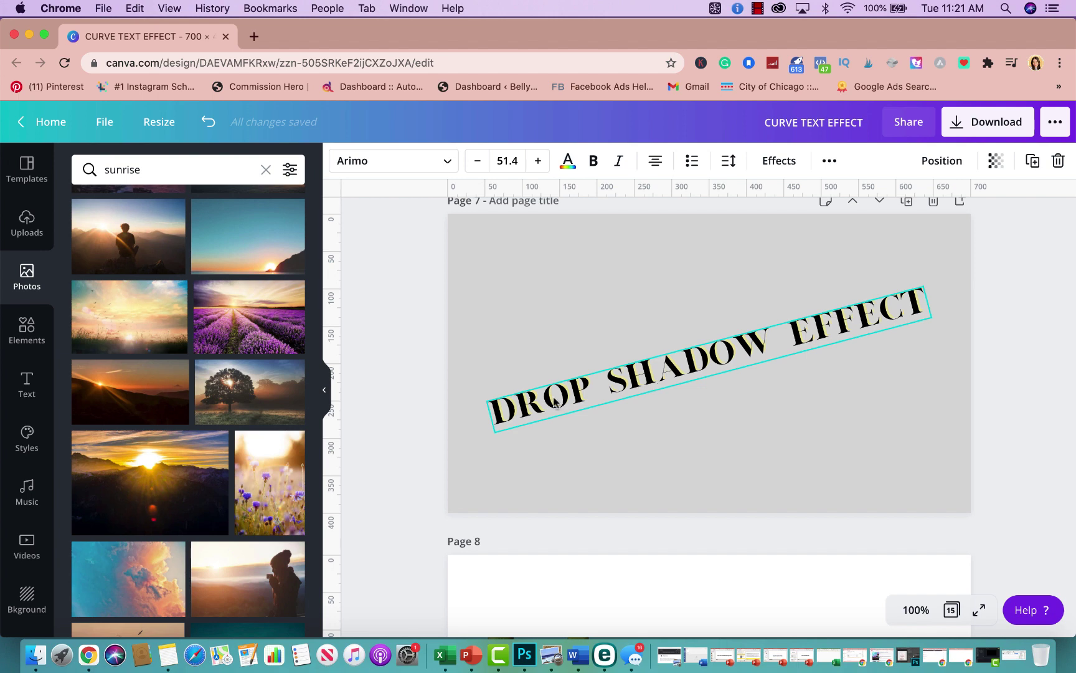
{"action": "scroll", "coordinate": [642, 351], "scroll_direction": "up", "scroll_amount": 4}
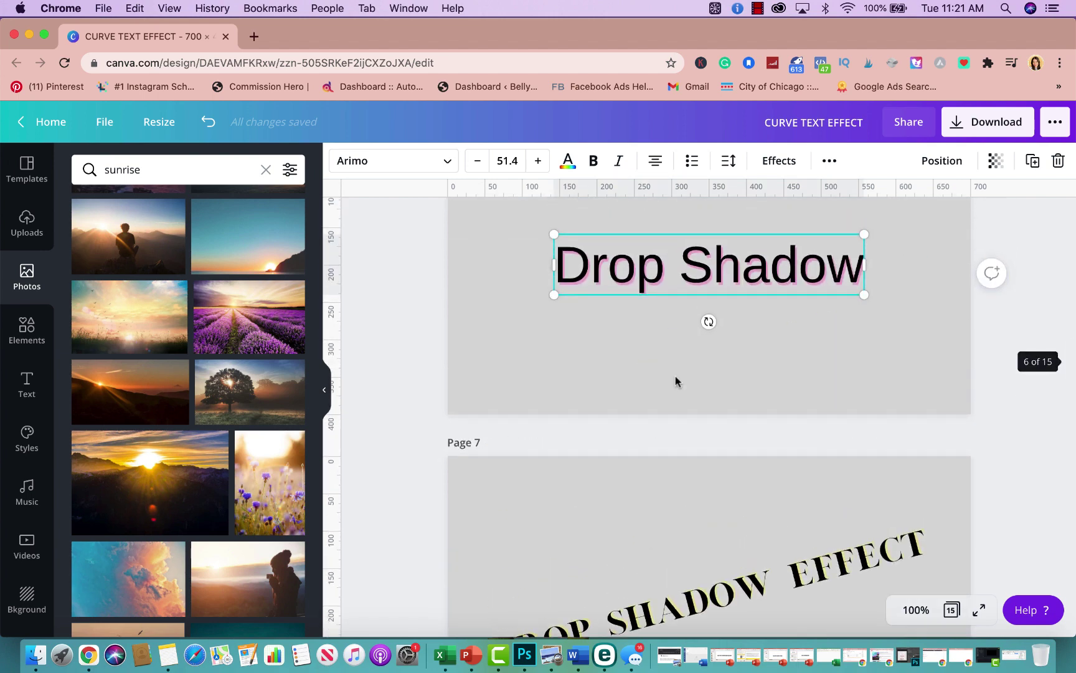
{"action": "scroll", "coordinate": [710, 311], "scroll_direction": "up", "scroll_amount": 1}
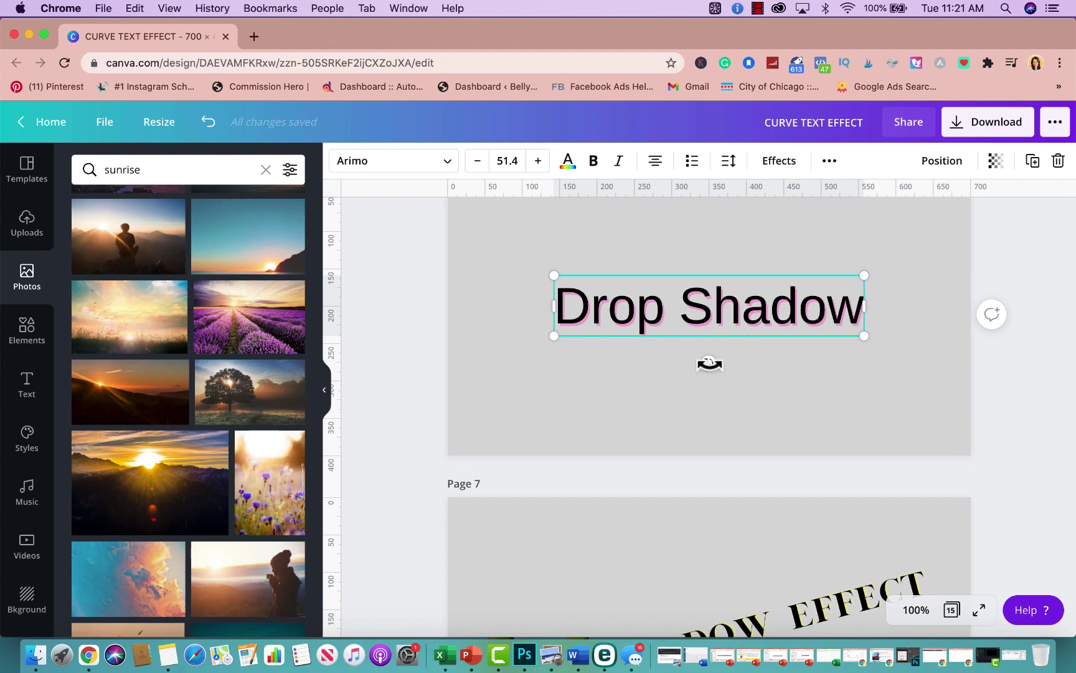
{"action": "left_click_drag", "start_coordinate": [708, 363], "coordinate": [725, 365]}
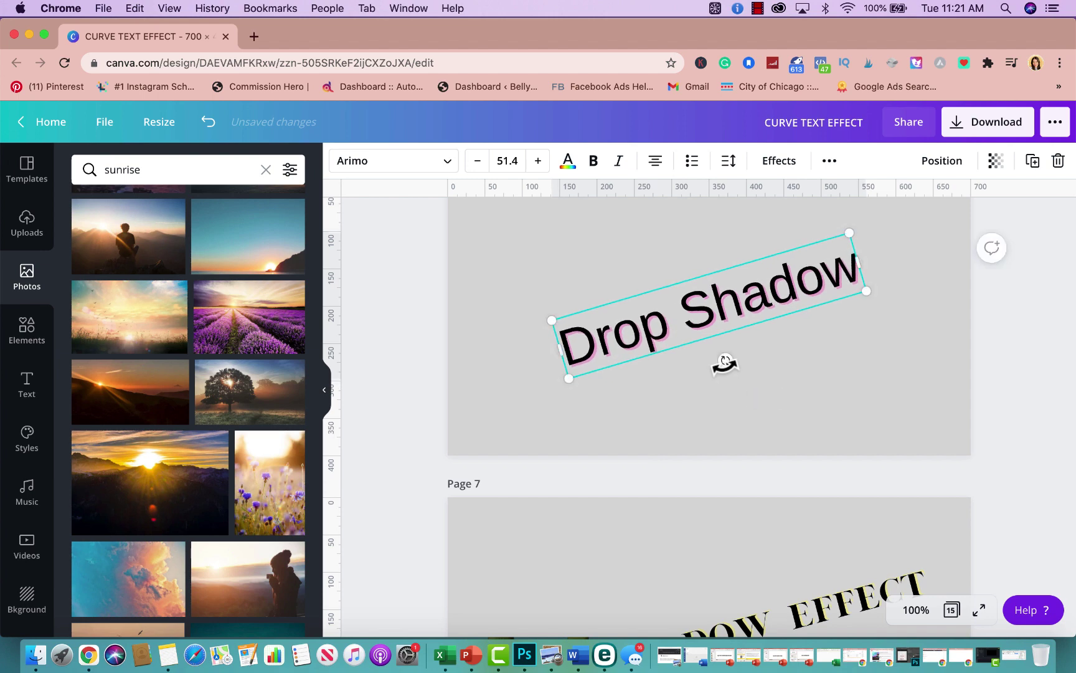
{"action": "scroll", "coordinate": [748, 361], "scroll_direction": "up", "scroll_amount": 2}
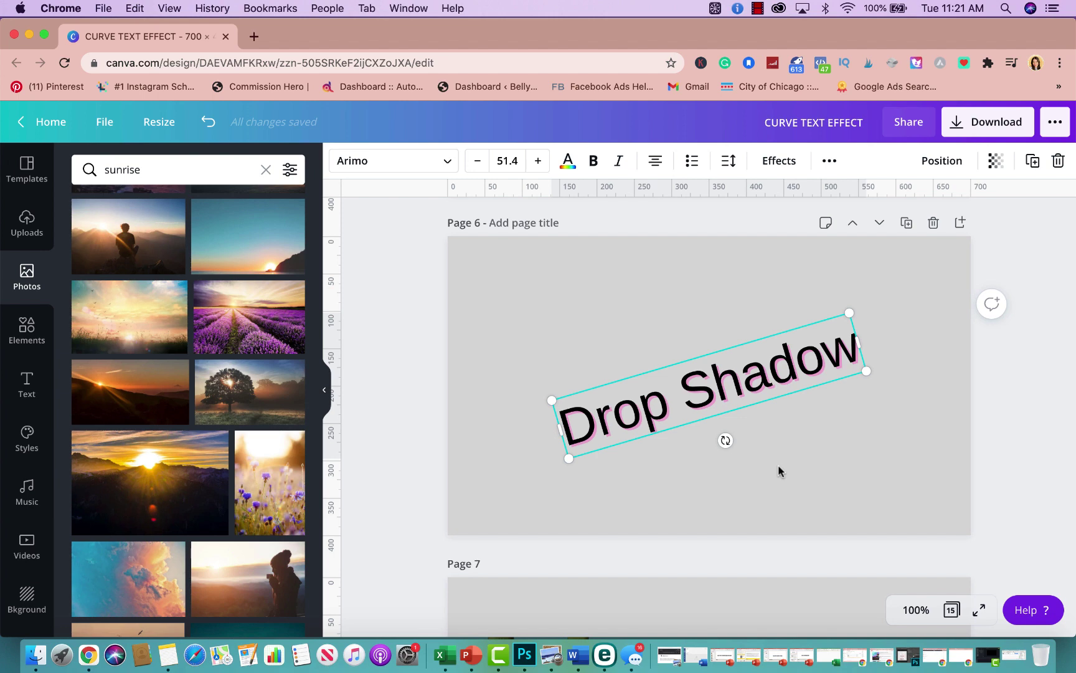
Add a blank page after the "No Space Effect" sample on page 8 and insert a new text box on it.
{"action": "scroll", "coordinate": [778, 465], "scroll_direction": "down", "scroll_amount": 7}
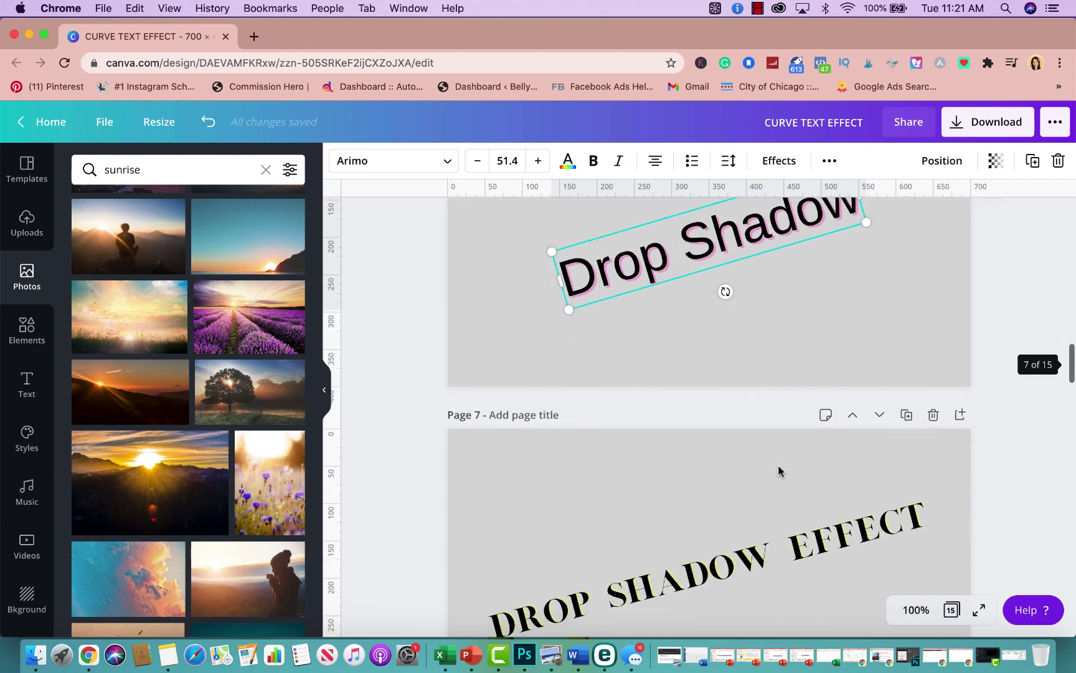
{"action": "scroll", "coordinate": [778, 468], "scroll_direction": "down", "scroll_amount": 8}
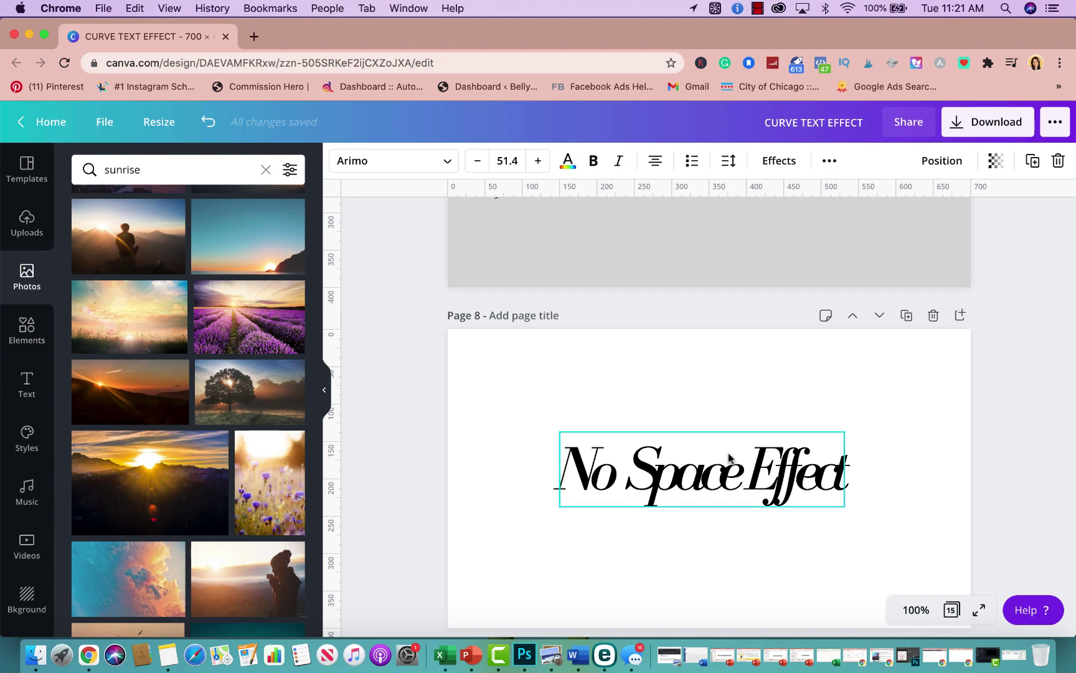
{"action": "scroll", "coordinate": [745, 409], "scroll_direction": "down", "scroll_amount": 3}
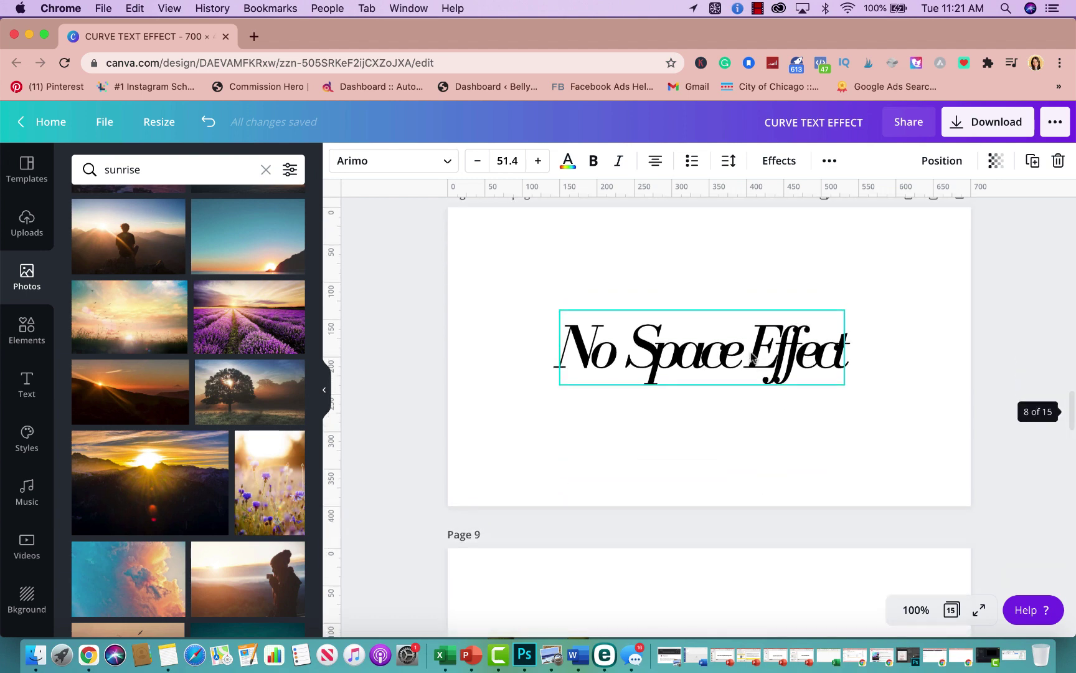
{"action": "scroll", "coordinate": [752, 357], "scroll_direction": "up", "scroll_amount": 2}
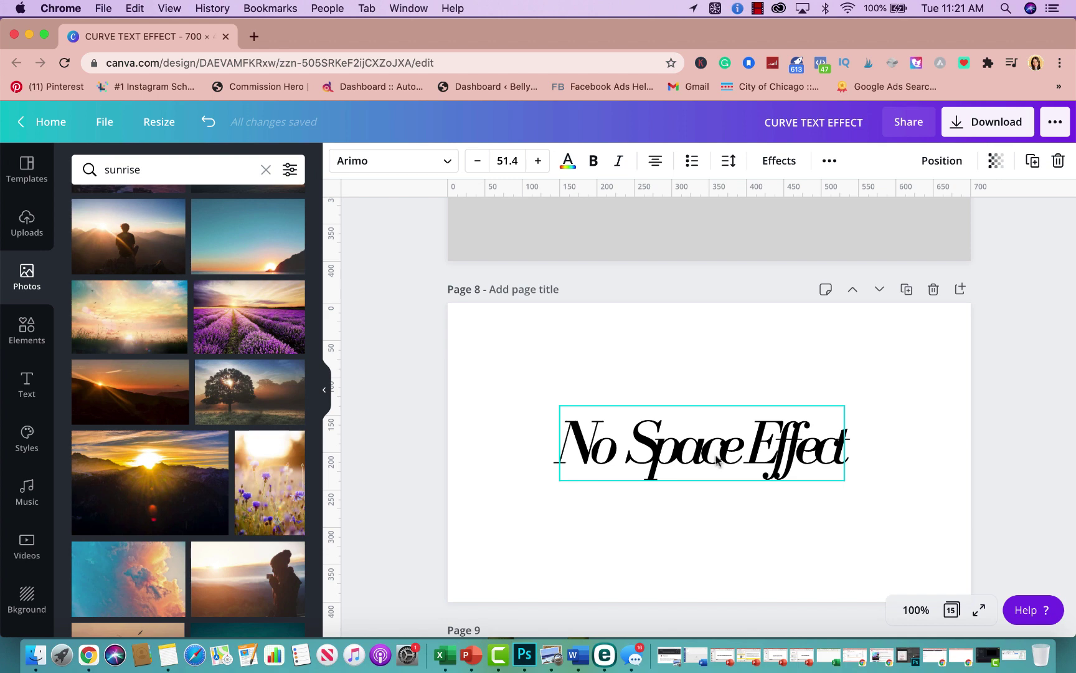
{"action": "left_click", "coordinate": [960, 289]}
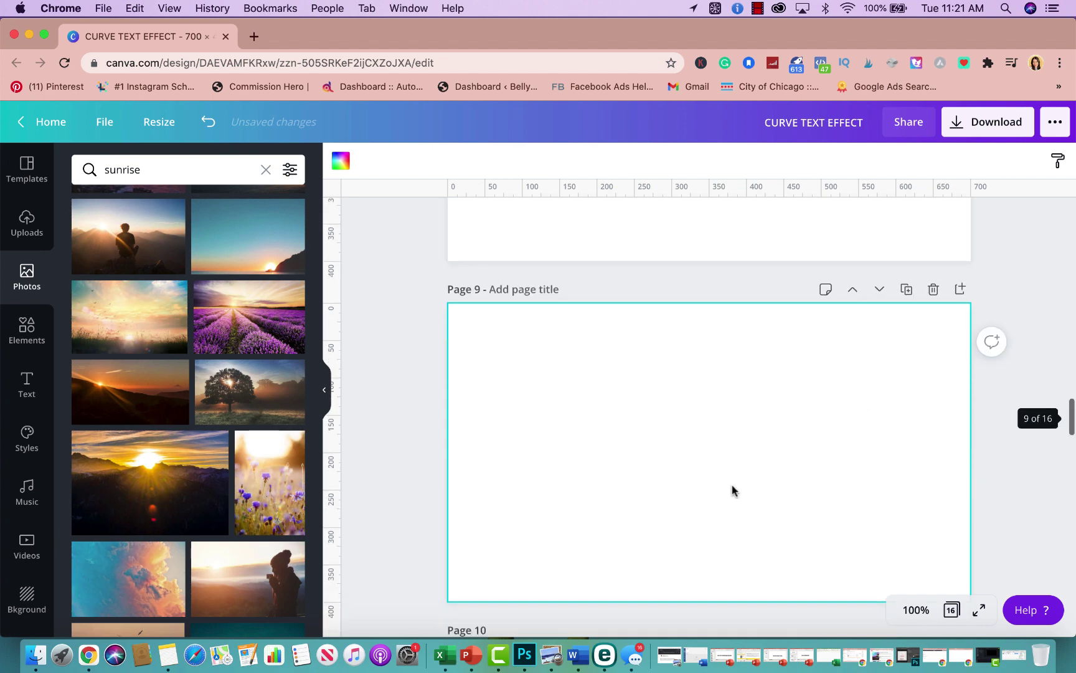
{"action": "key", "text": "t"}
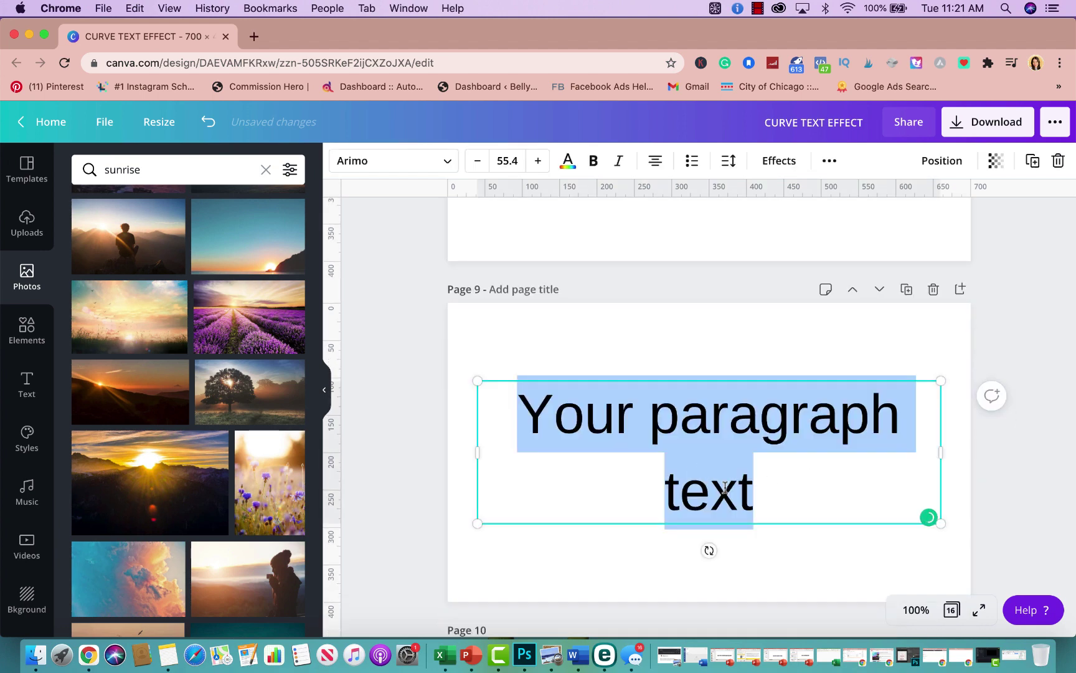
Replace the placeholder text on page 9 with "No Space Effet".
{"action": "left_click_drag", "start_coordinate": [756, 493], "coordinate": [508, 407]}
{"action": "type", "text": "n"}
{"action": "key", "text": "BackSpace"}
{"action": "type", "text": "No"}
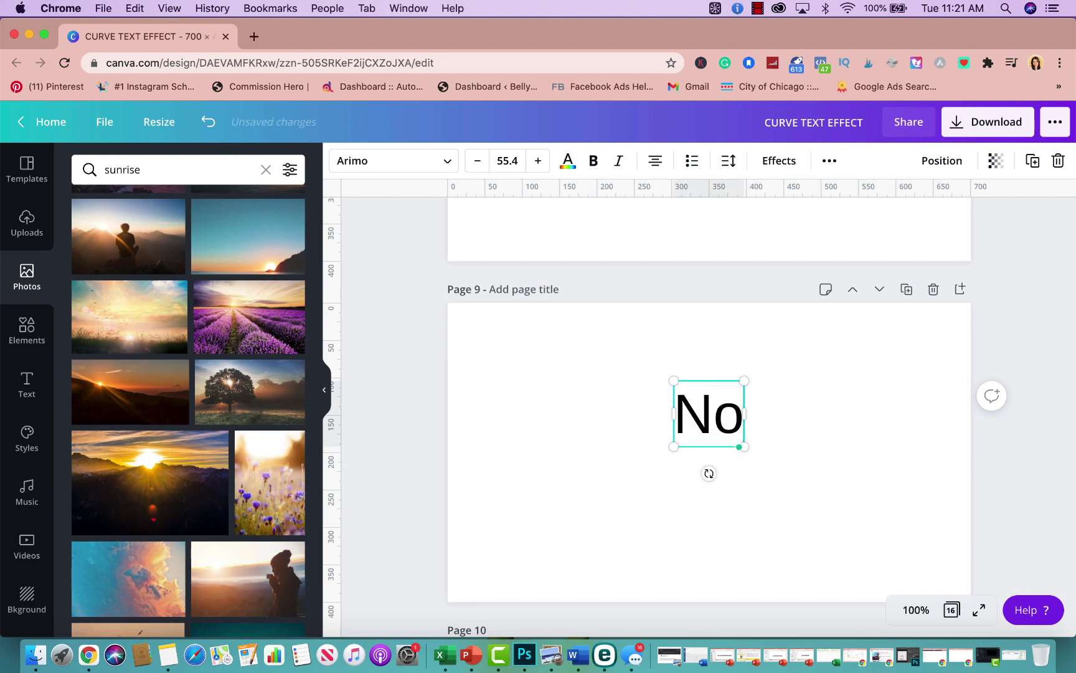
{"action": "type", "text": " Tex"}
{"action": "key", "text": "BackSpace"}
{"action": "key", "text": "BackSpace"}
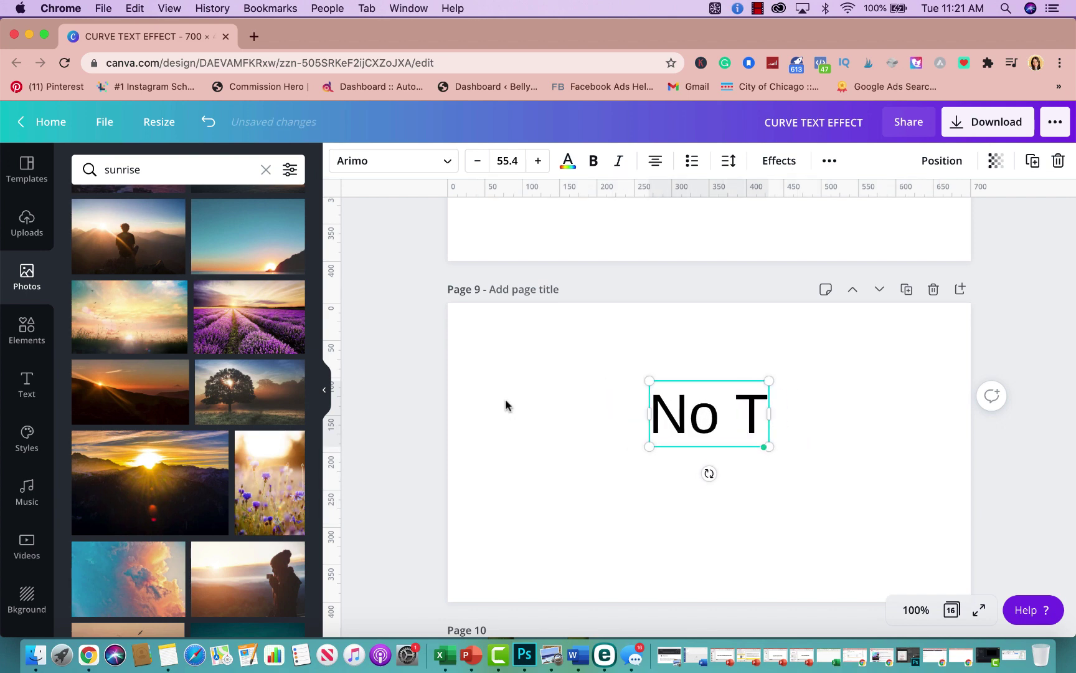
{"action": "key", "text": "BackSpace"}
{"action": "type", "text": "Space Ef"}
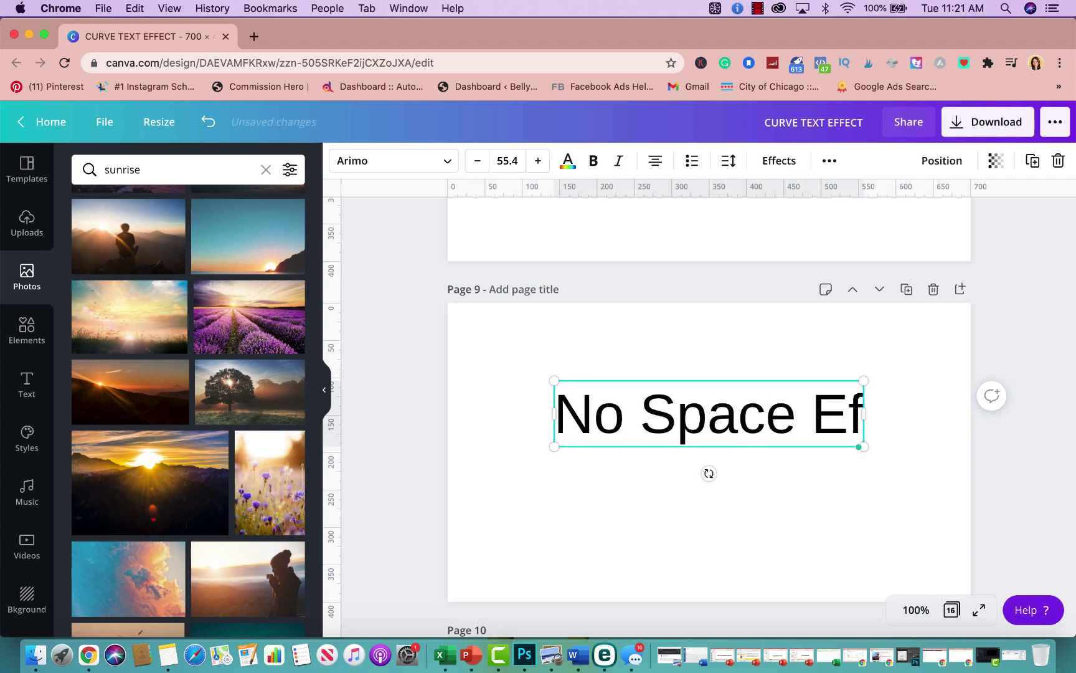
{"action": "type", "text": "fet"}
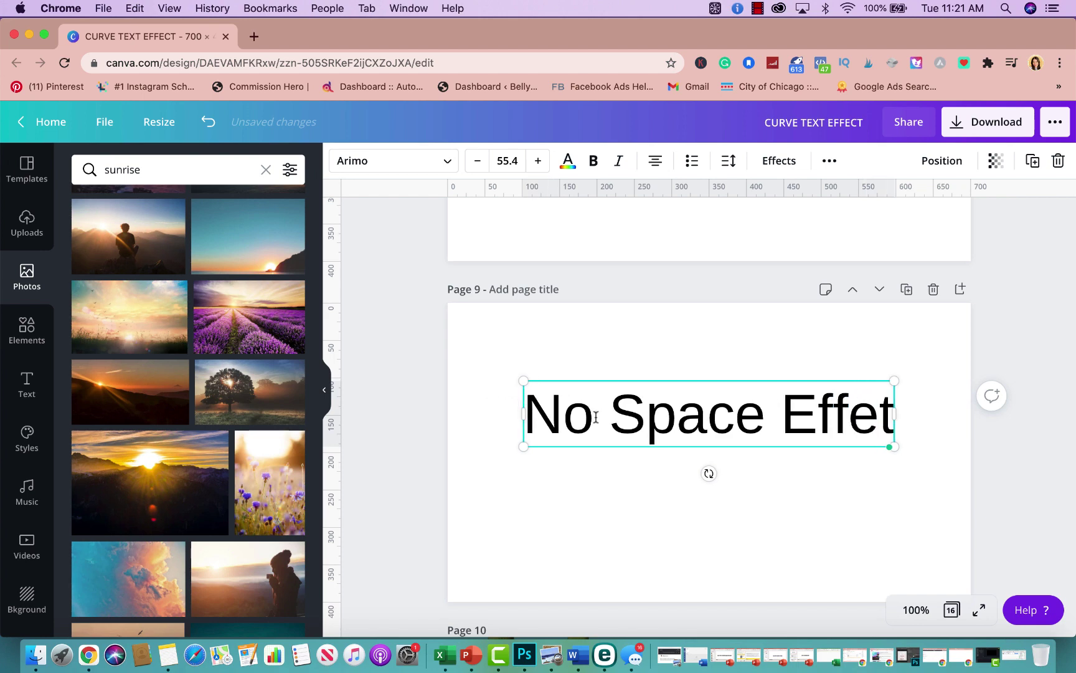
Change the font of all the page 9 text to Bodoni FLF and move the text down to the middle of the page.
{"action": "key", "text": "super+a"}
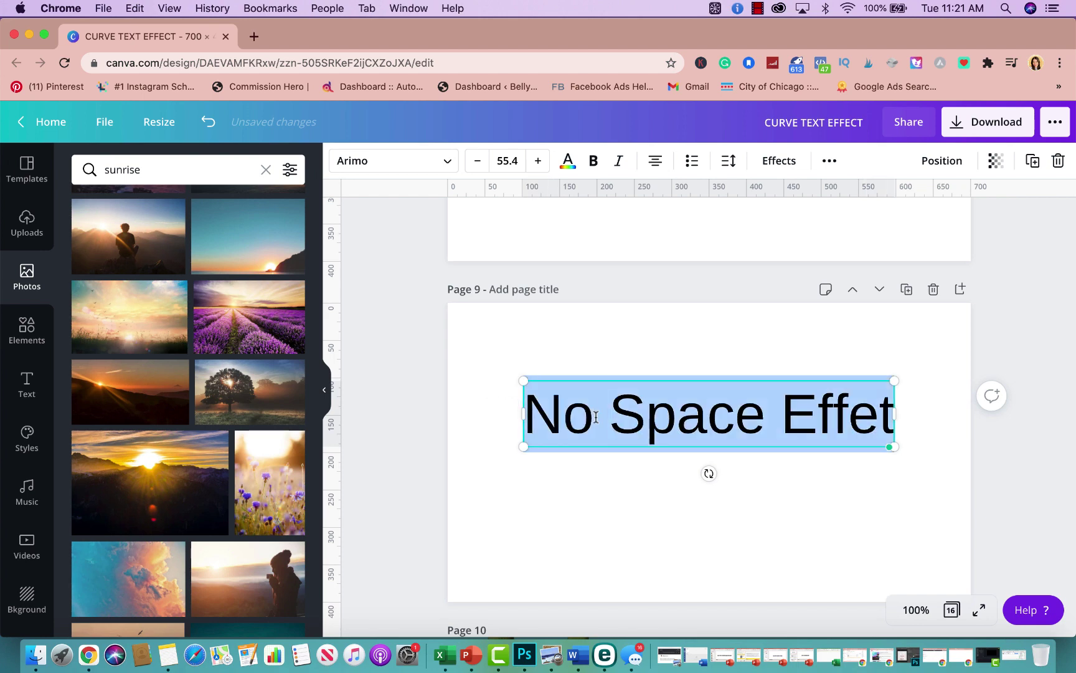
{"action": "left_click", "coordinate": [440, 161]}
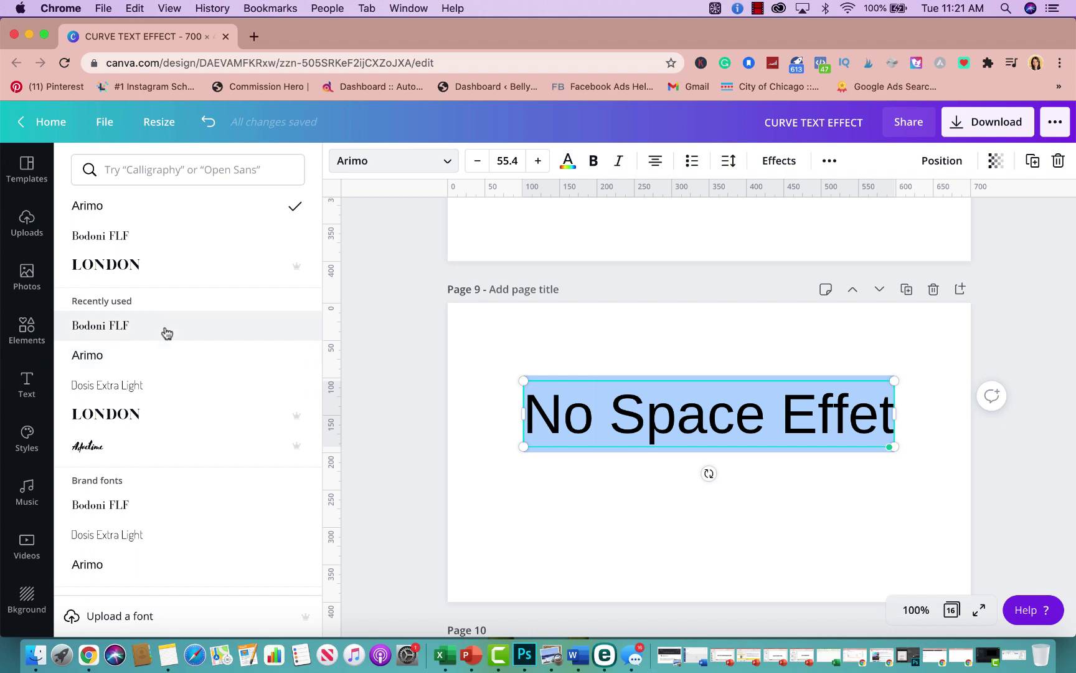
{"action": "left_click", "coordinate": [164, 330]}
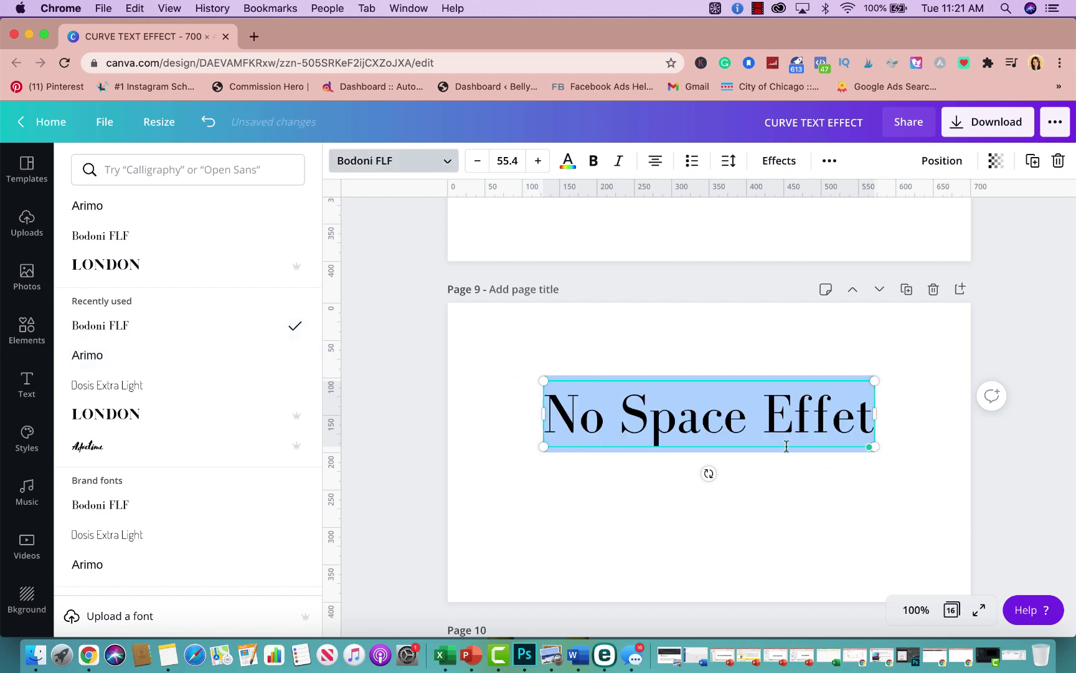
{"action": "left_click_drag", "start_coordinate": [773, 377], "coordinate": [771, 402]}
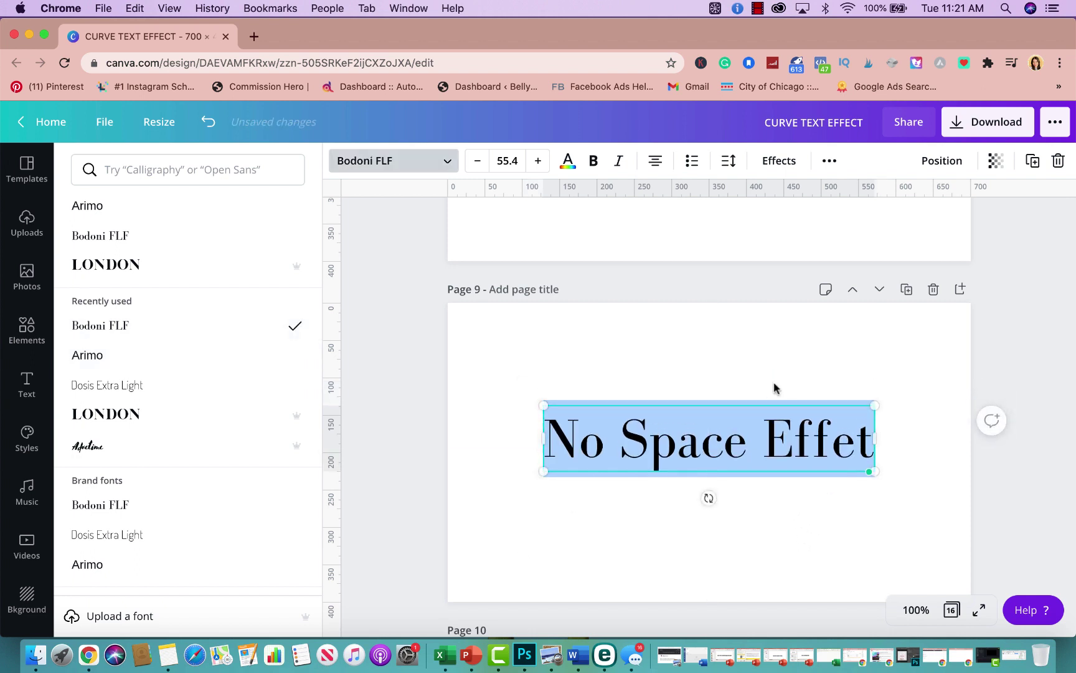
Tighten the letter spacing of the page 9 text until the letters nearly touch, and correct its last word to "Effect".
{"action": "left_click", "coordinate": [730, 163]}
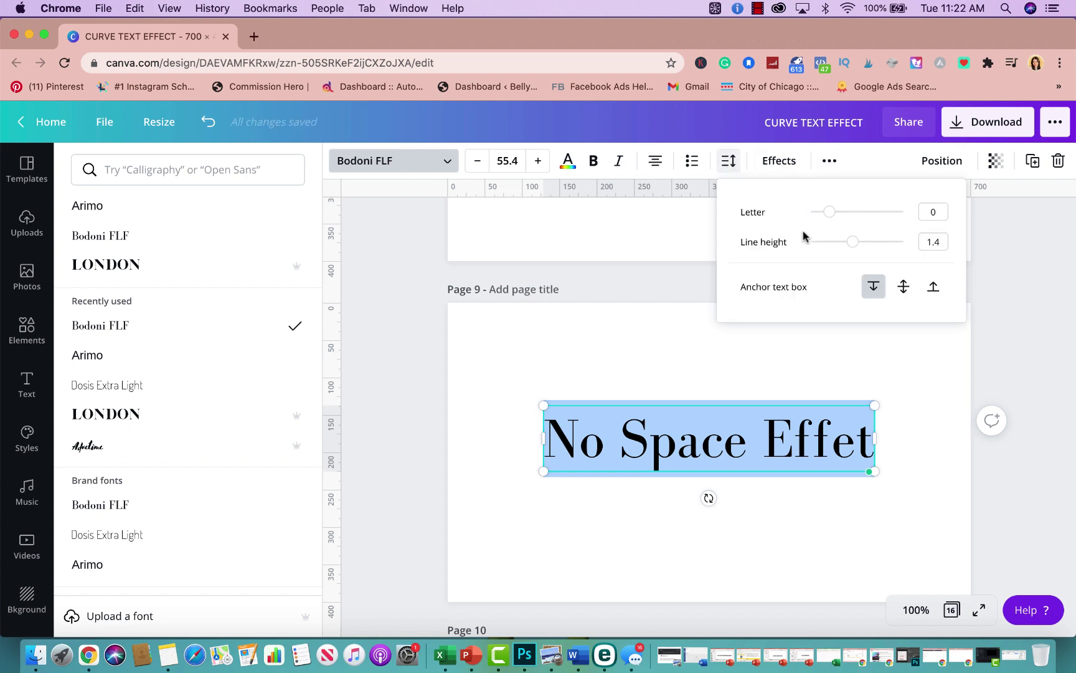
{"action": "left_click_drag", "start_coordinate": [832, 213], "coordinate": [821, 214]}
{"action": "left_click", "coordinate": [820, 438]}
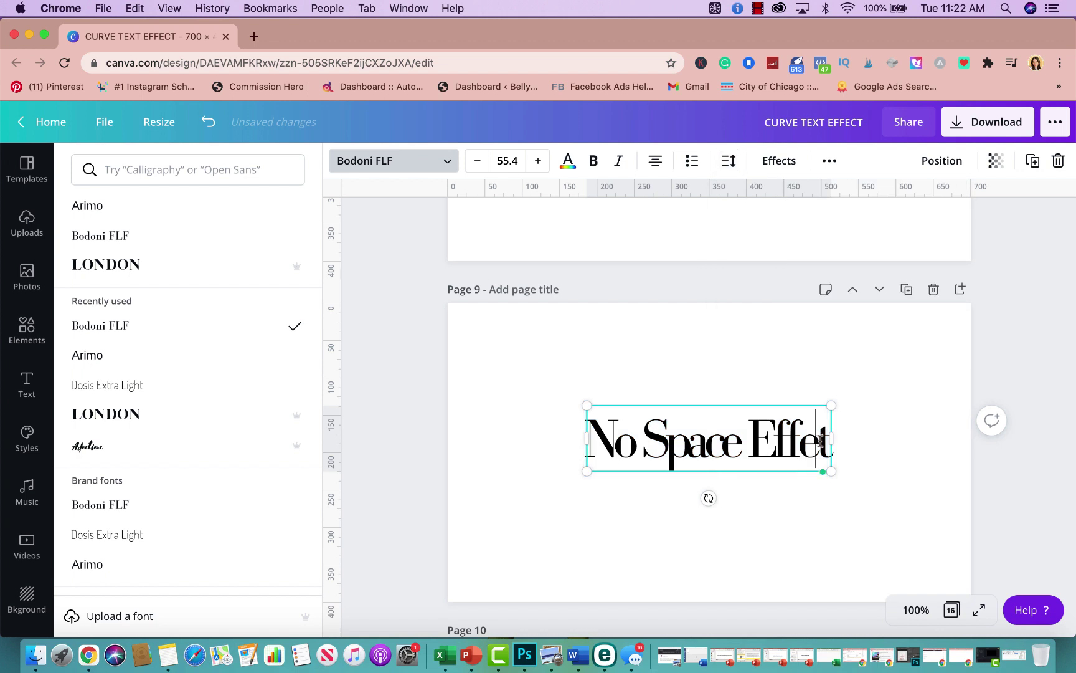
{"action": "type", "text": "c"}
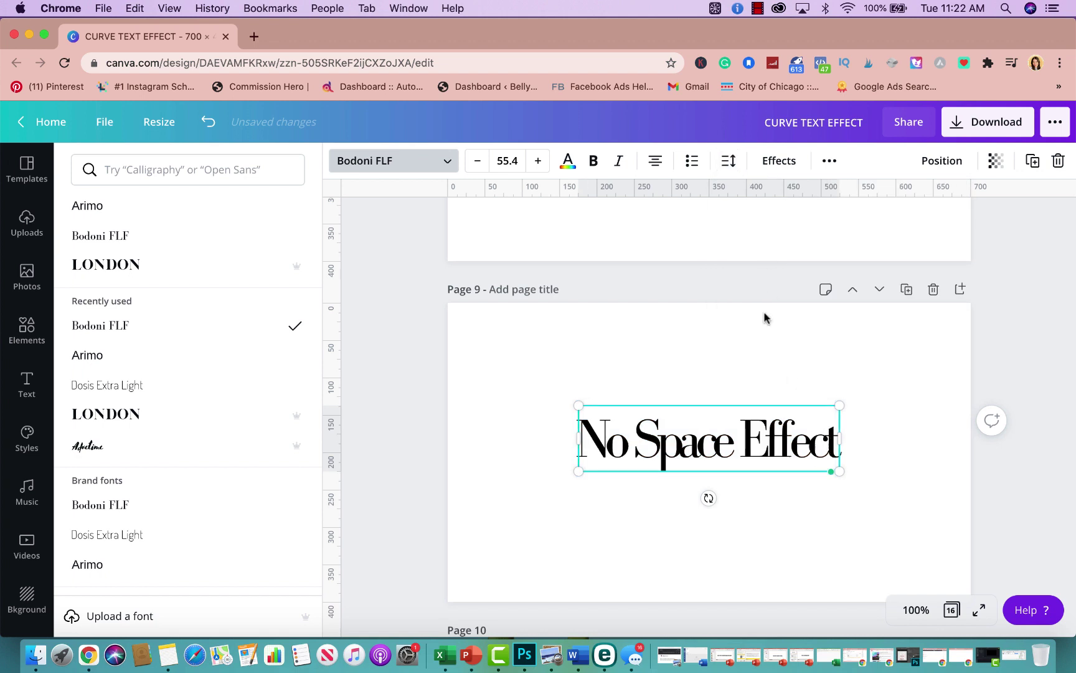
Italicize the whole "No Space Effect" text on page 9, compare it with the page 8 sample, and deselect it.
{"action": "triple_click", "coordinate": [741, 425]}
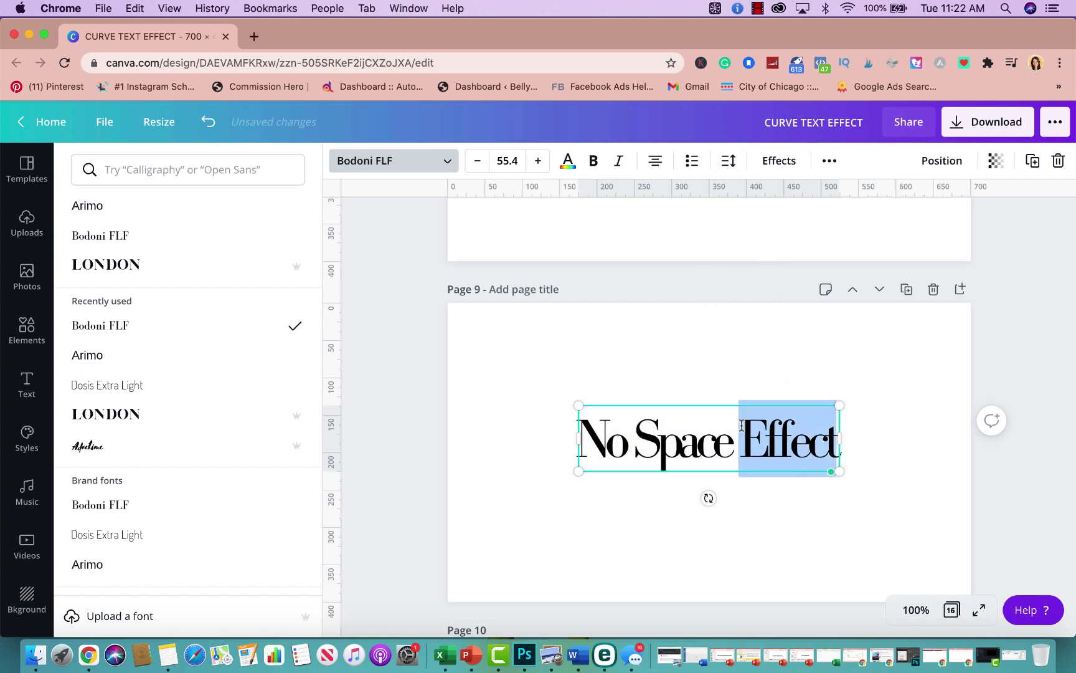
{"action": "left_click", "coordinate": [618, 164]}
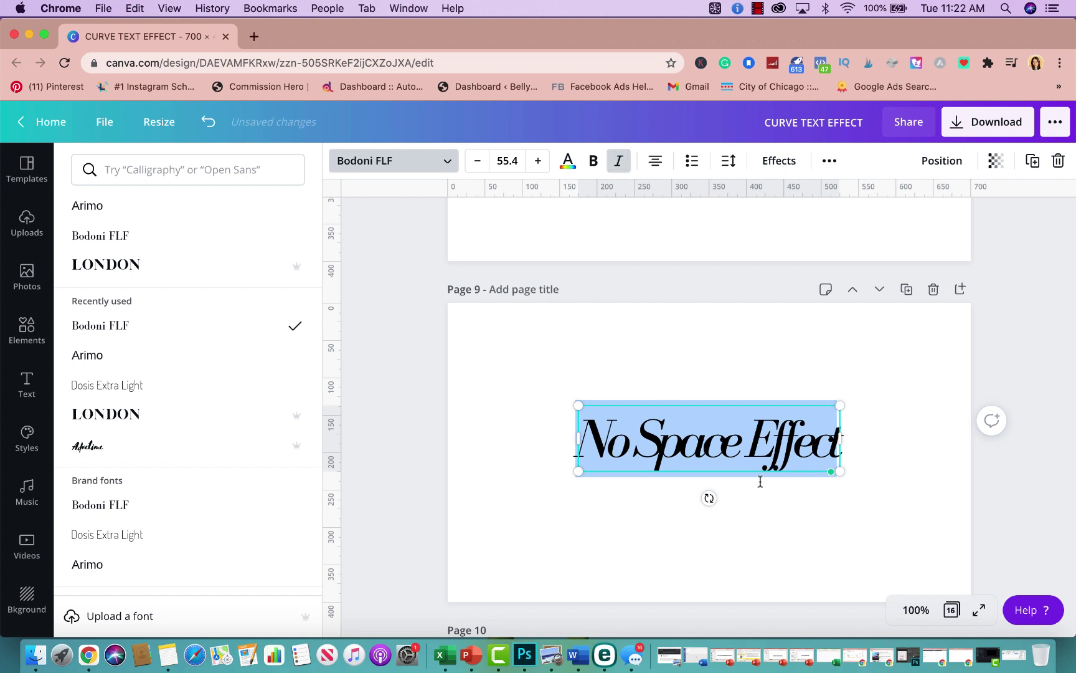
{"action": "scroll", "coordinate": [912, 413], "scroll_direction": "up", "scroll_amount": 3}
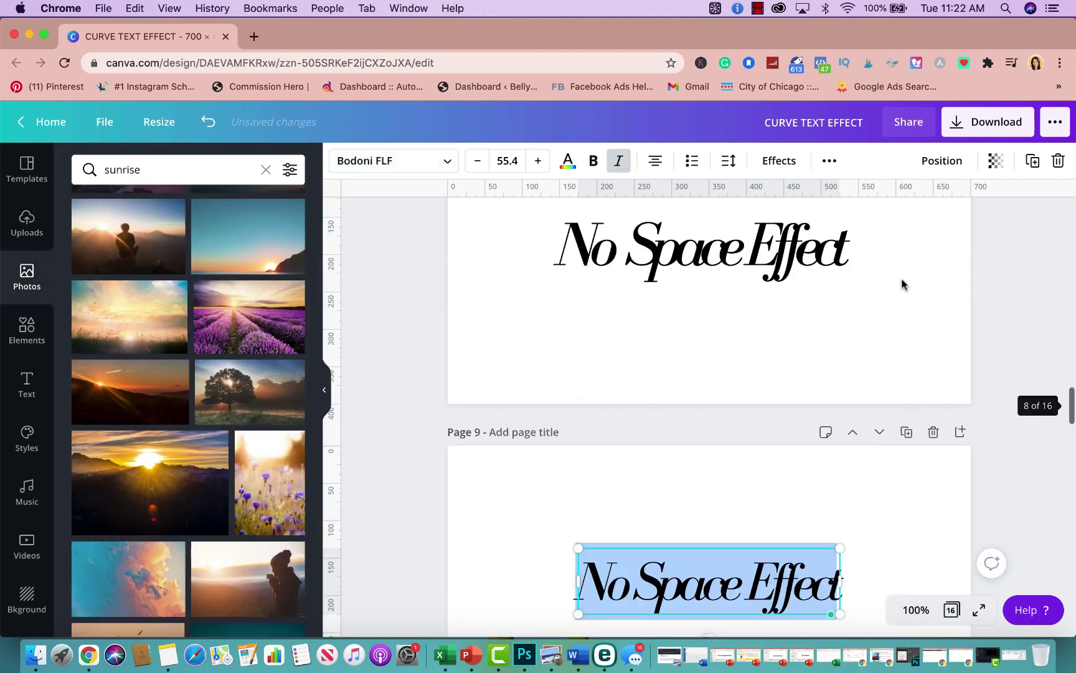
{"action": "scroll", "coordinate": [888, 478], "scroll_direction": "down", "scroll_amount": 3}
{"action": "left_click", "coordinate": [893, 462]}
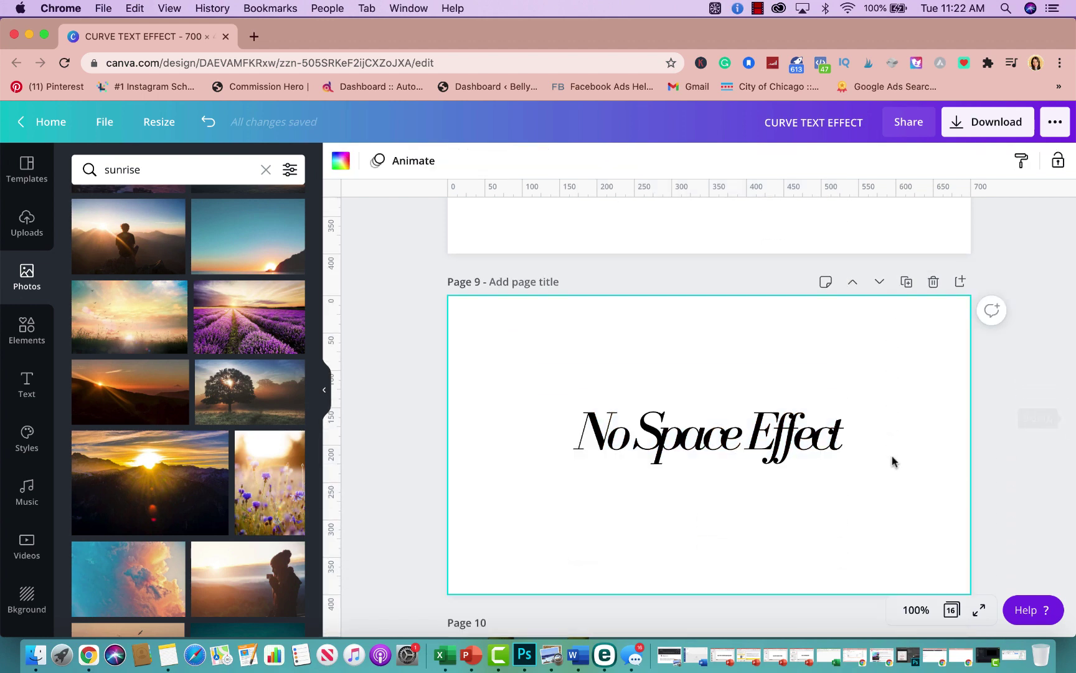
Add a blank page after the "Space Out" sample on page 10 and insert a new text box on it.
{"action": "scroll", "coordinate": [893, 462], "scroll_direction": "down", "scroll_amount": 5}
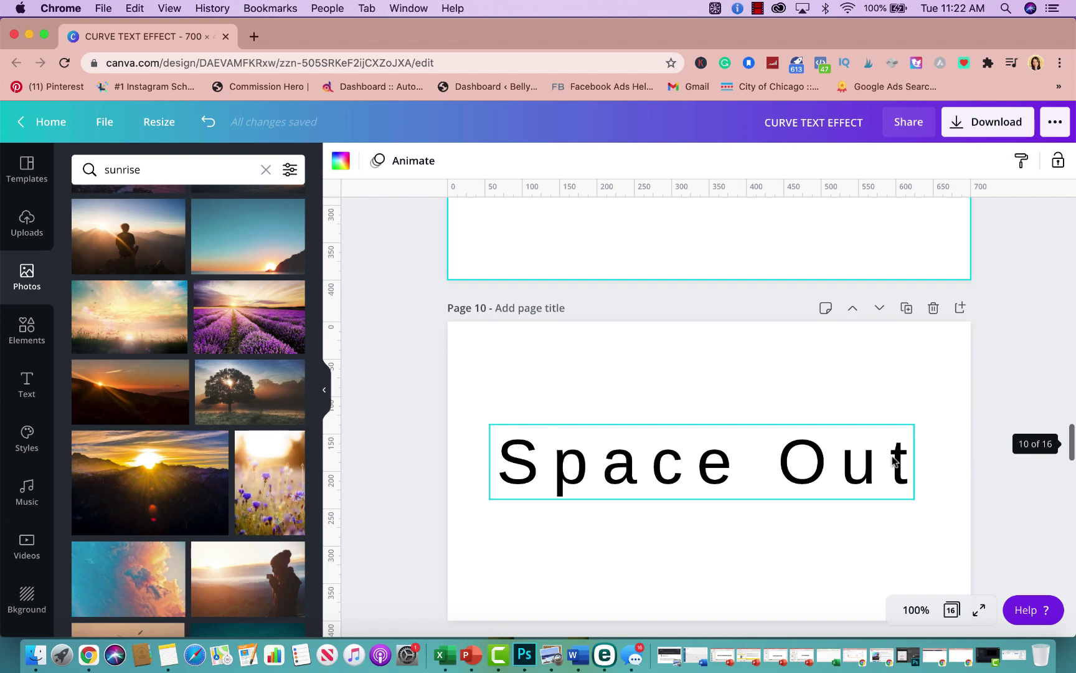
{"action": "scroll", "coordinate": [887, 483], "scroll_direction": "up", "scroll_amount": 3}
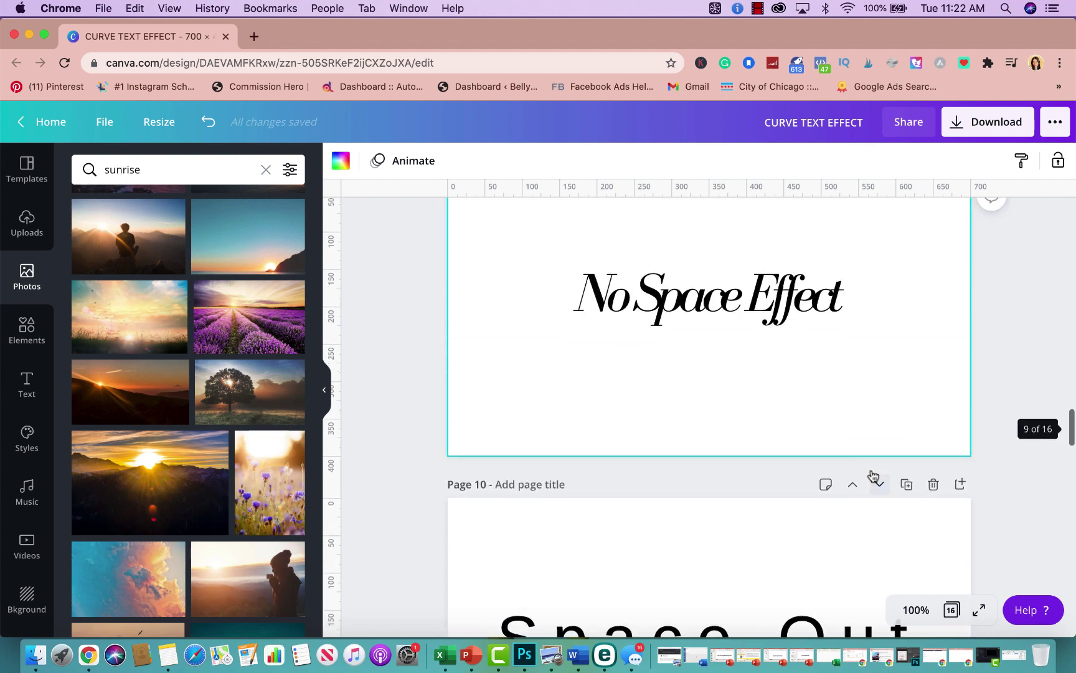
{"action": "scroll", "coordinate": [800, 302], "scroll_direction": "down", "scroll_amount": 1}
{"action": "scroll", "coordinate": [798, 617], "scroll_direction": "down", "scroll_amount": 2}
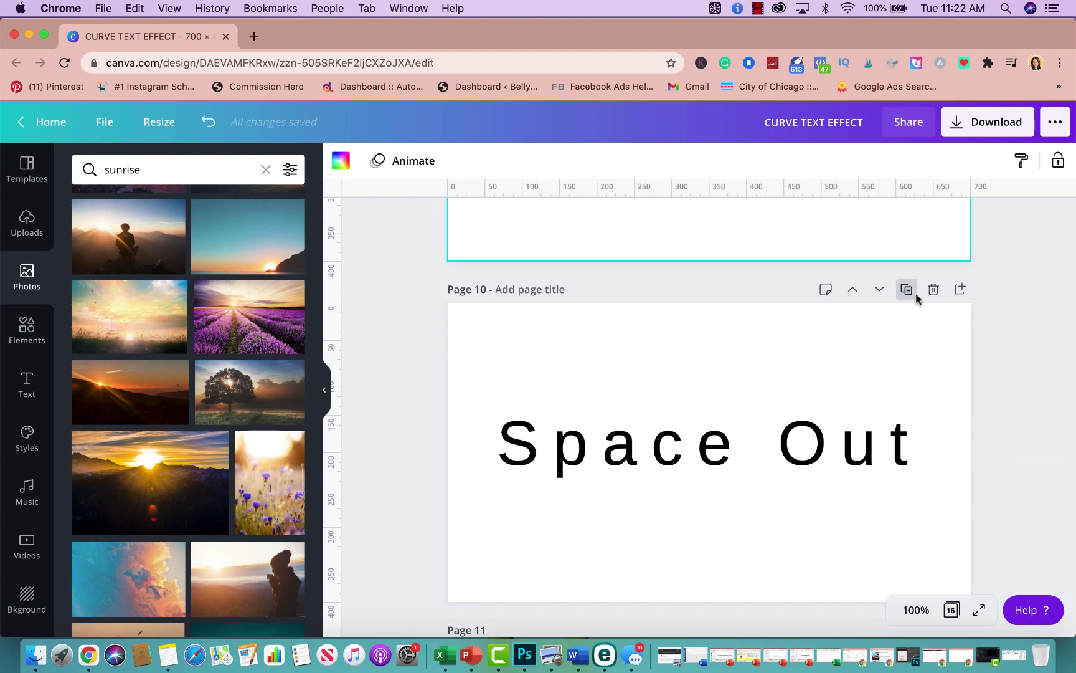
{"action": "left_click", "coordinate": [959, 289]}
{"action": "key", "text": "t"}
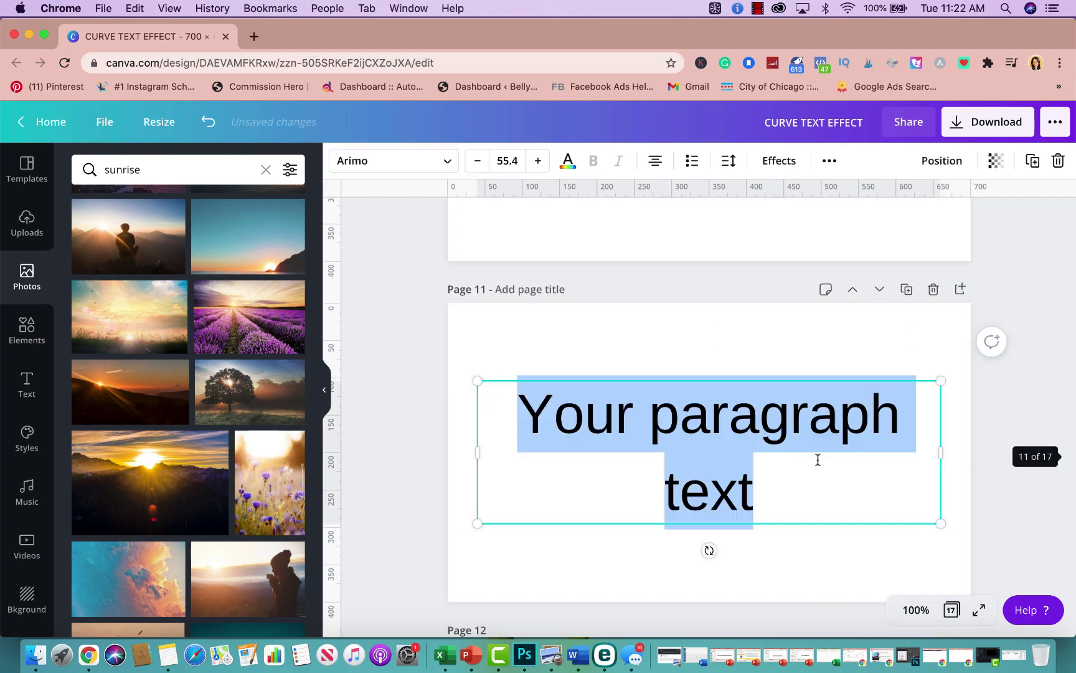
Replace the placeholder text on page 11 with "Space Out".
{"action": "left_click_drag", "start_coordinate": [756, 492], "coordinate": [533, 423]}
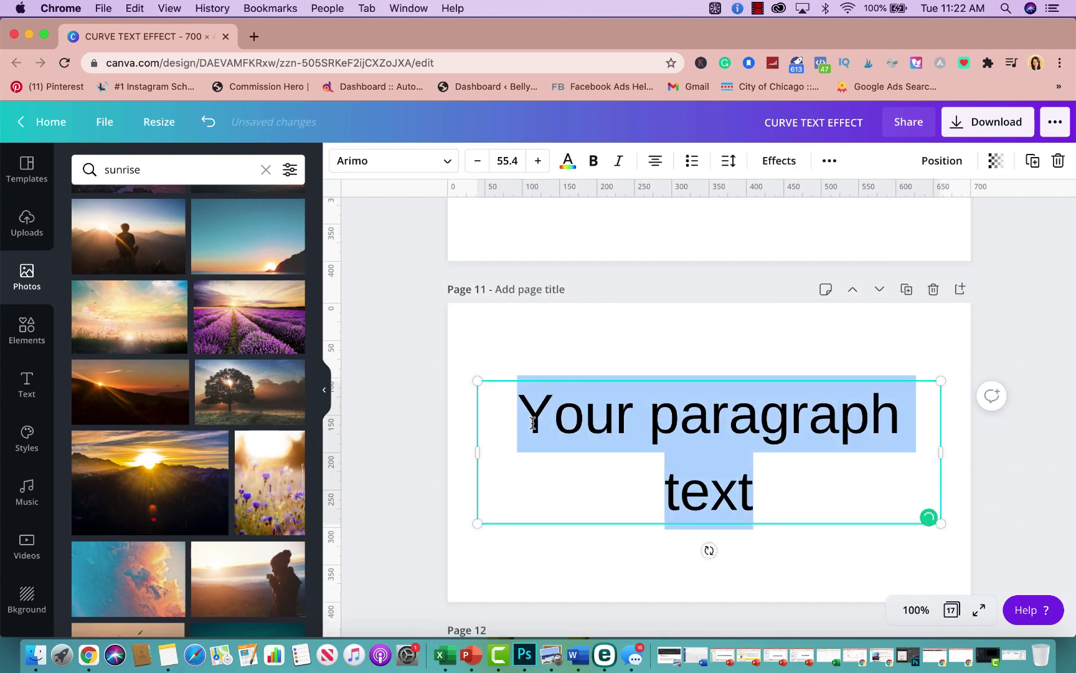
{"action": "type", "text": "space"}
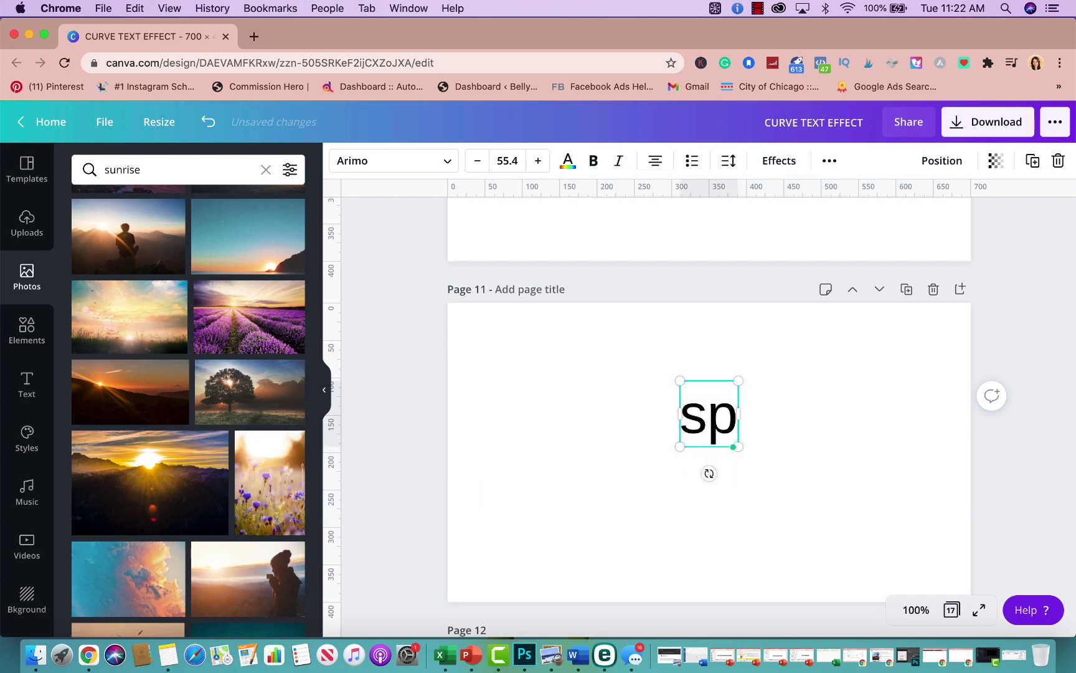
{"action": "key", "text": "BackSpace"}
{"action": "key", "text": "BackSpace"}
{"action": "key", "text": "BackSpace"}
{"action": "key", "text": "BackSpace"}
{"action": "key", "text": "BackSpace"}
{"action": "type", "text": "S"}
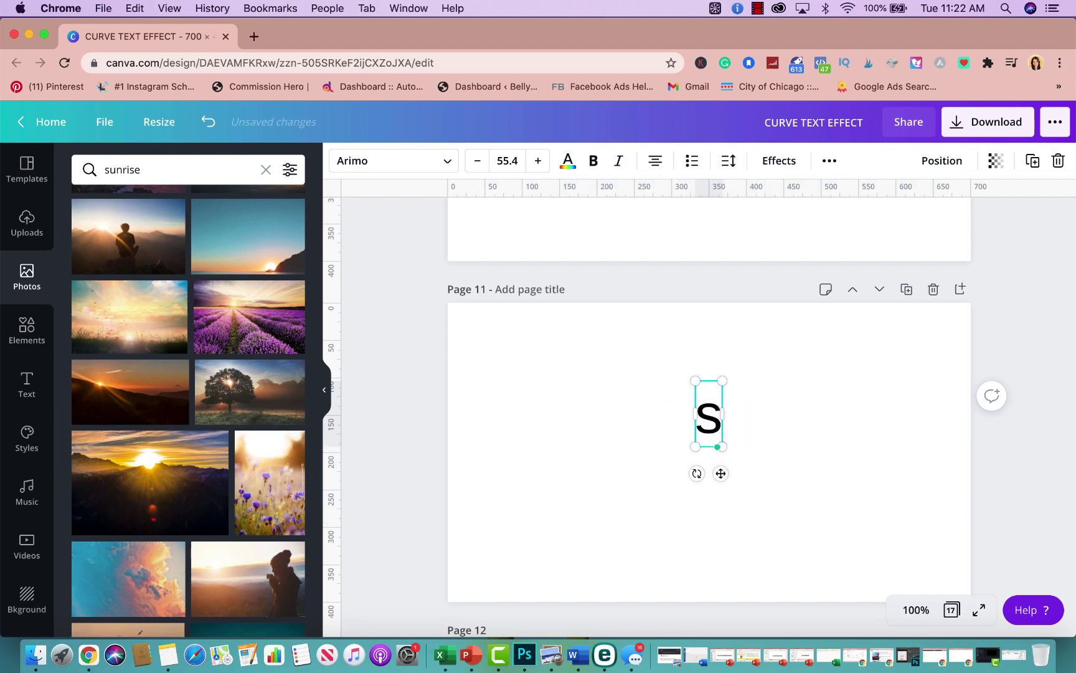
{"action": "key", "text": "BackSpace"}
{"action": "type", "text": "Space Out"}
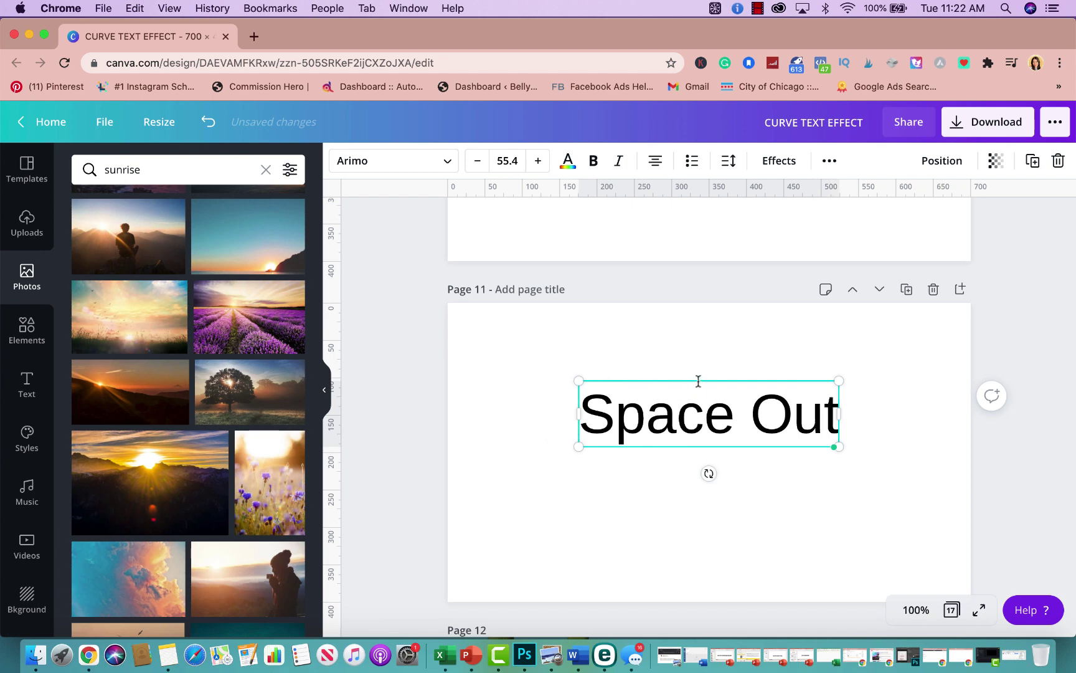
Set the letter spacing of the "Space Out" text on page 11 to 380 and move the text down to the middle of the page.
{"action": "left_click_drag", "start_coordinate": [698, 379], "coordinate": [699, 409]}
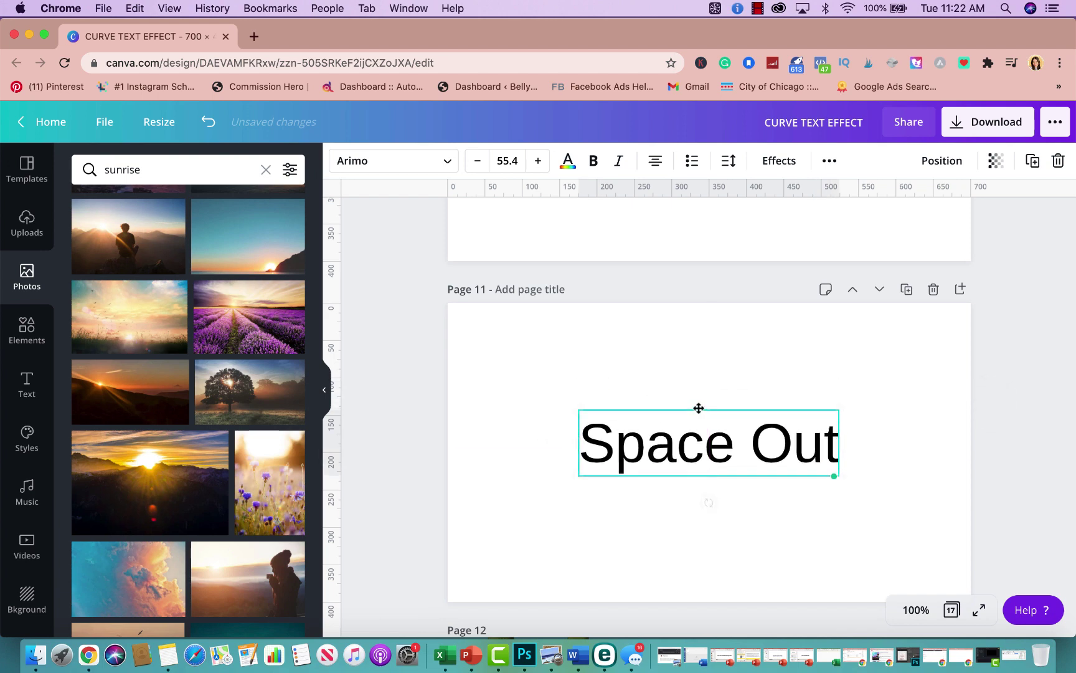
{"action": "left_click", "coordinate": [728, 162]}
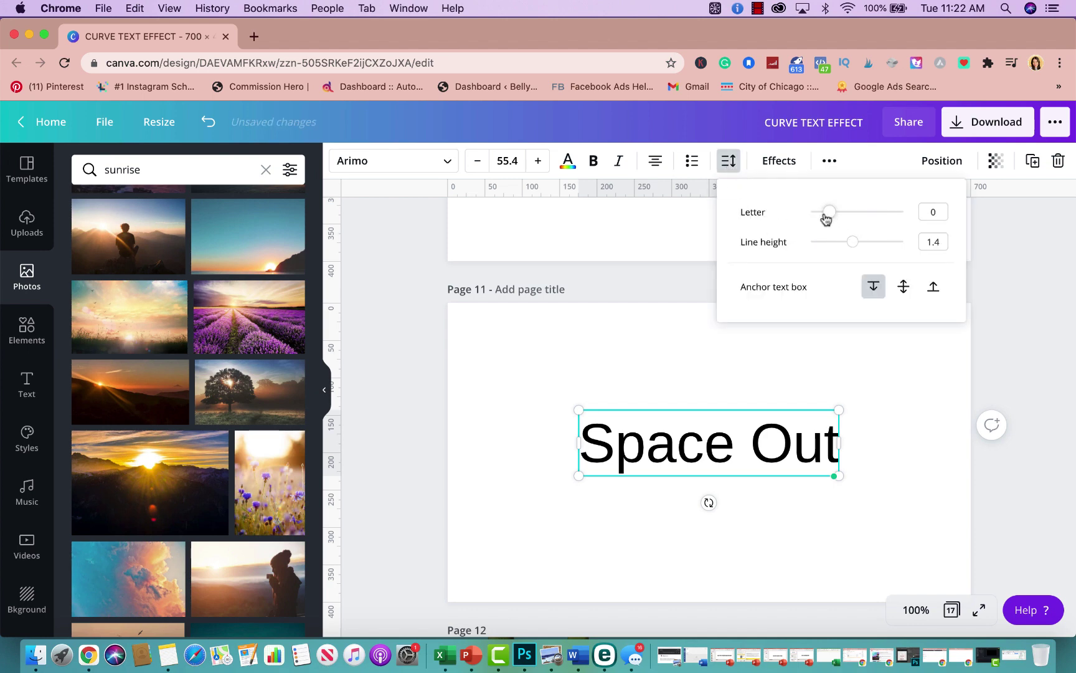
{"action": "left_click_drag", "start_coordinate": [827, 212], "coordinate": [866, 218]}
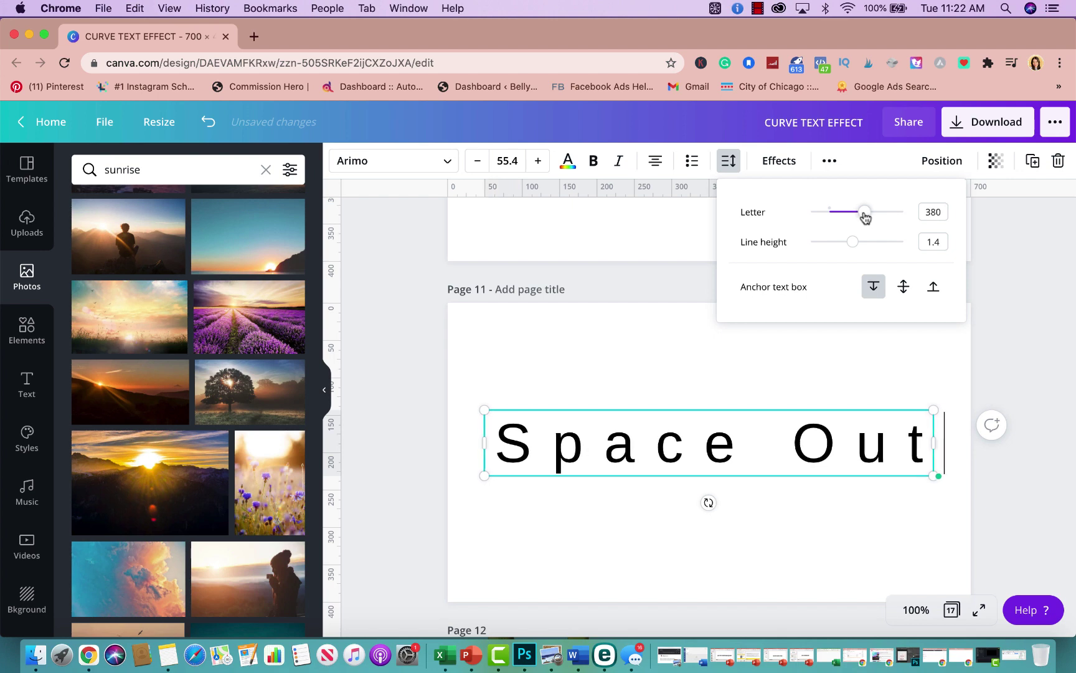
{"action": "left_click", "coordinate": [766, 379]}
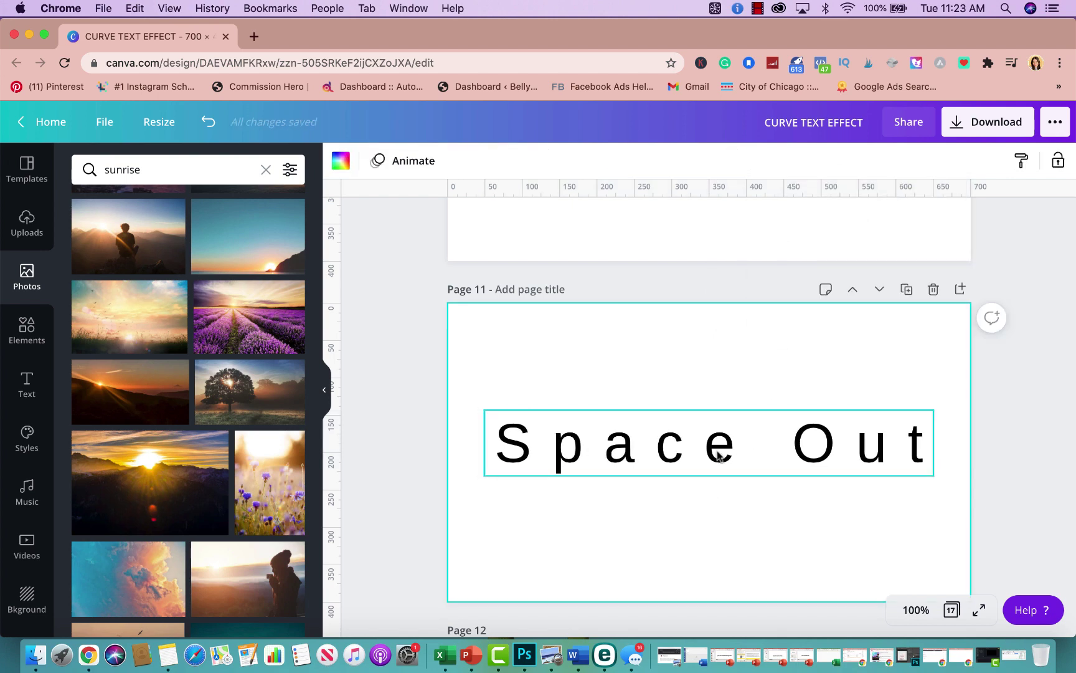
{"action": "left_click_drag", "start_coordinate": [718, 454], "coordinate": [720, 464]}
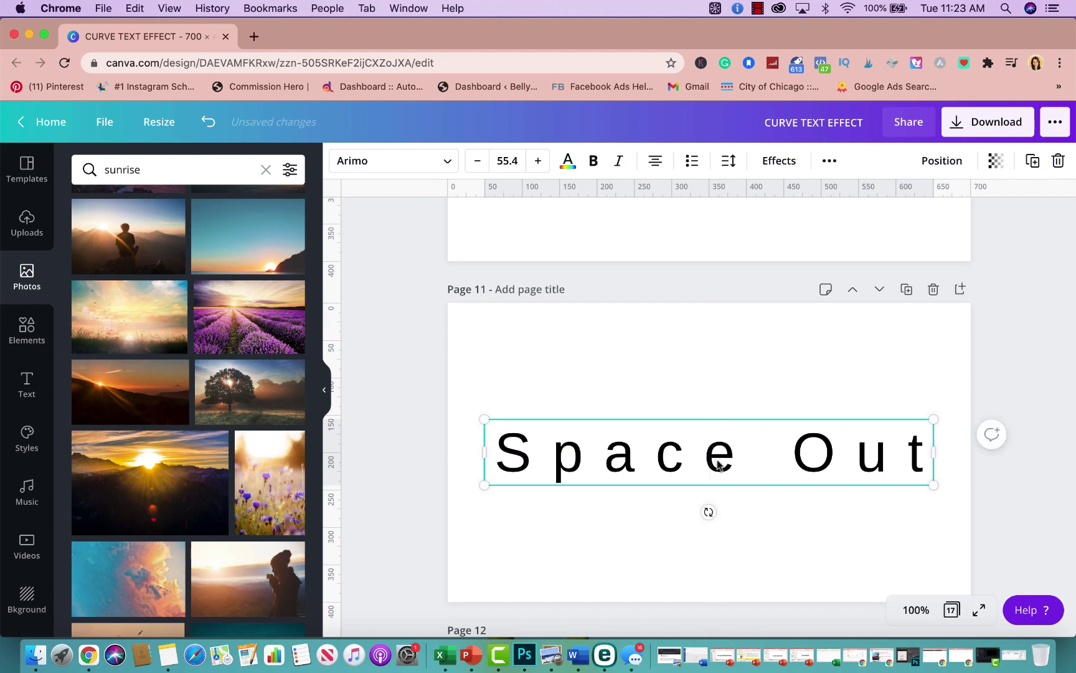
{"action": "scroll", "coordinate": [732, 485], "scroll_direction": "down", "scroll_amount": 3}
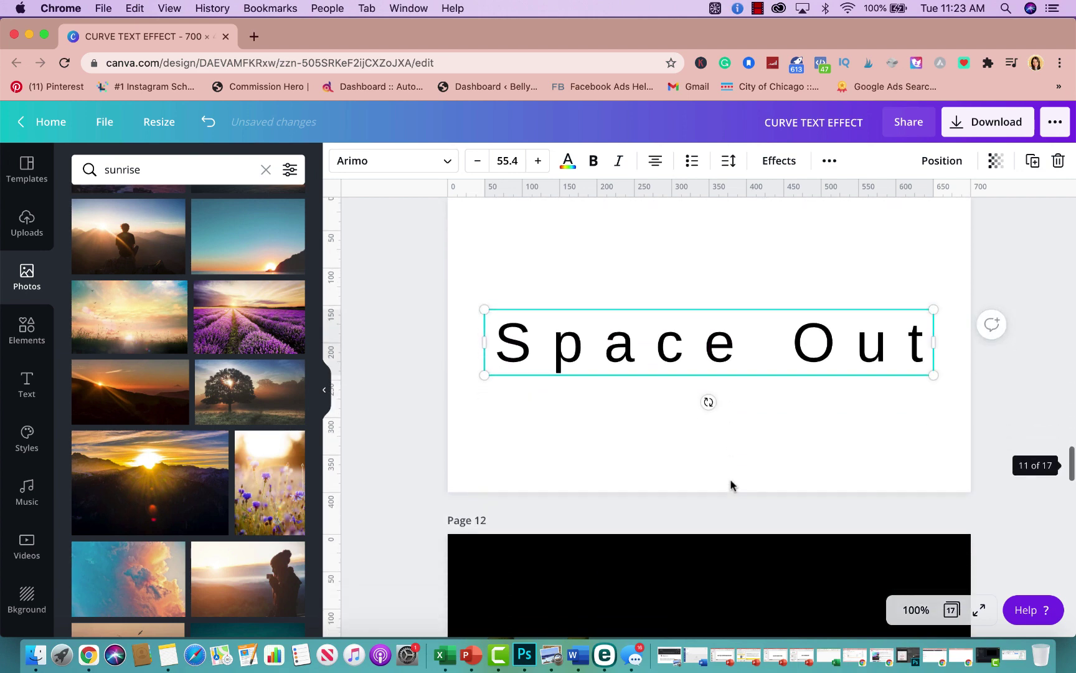
Nudge the "NEON EFFECT" sample text on page 12 slightly down and add a new page after it.
{"action": "scroll", "coordinate": [732, 484], "scroll_direction": "down", "scroll_amount": 6}
{"action": "scroll", "coordinate": [897, 396], "scroll_direction": "up", "scroll_amount": 3}
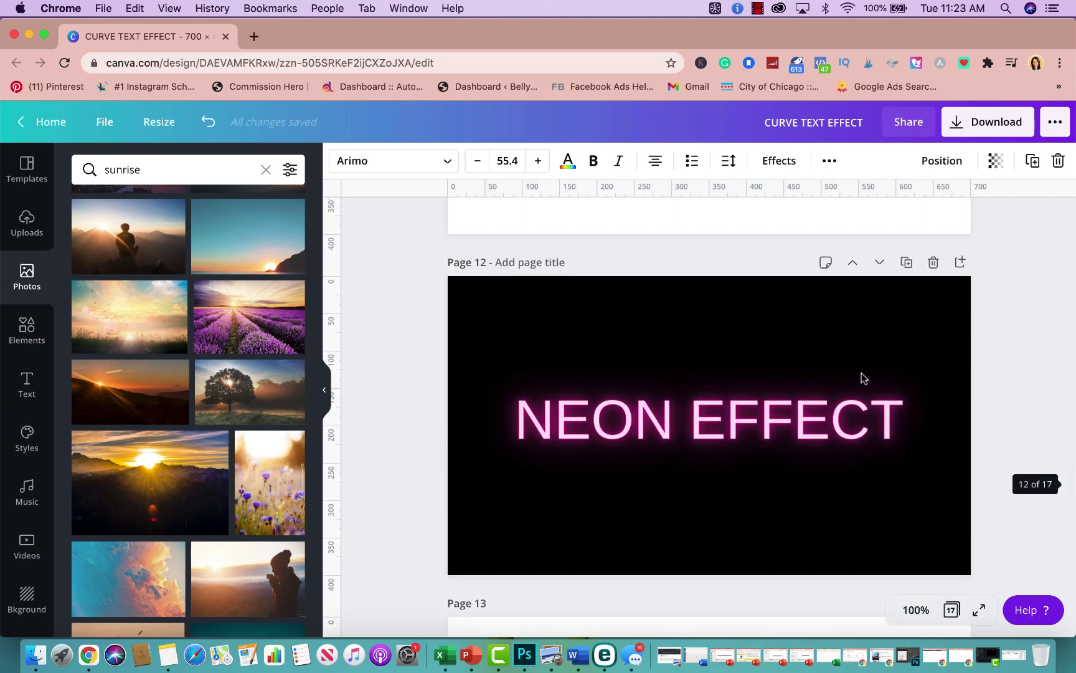
{"action": "scroll", "coordinate": [861, 372], "scroll_direction": "up", "scroll_amount": 1}
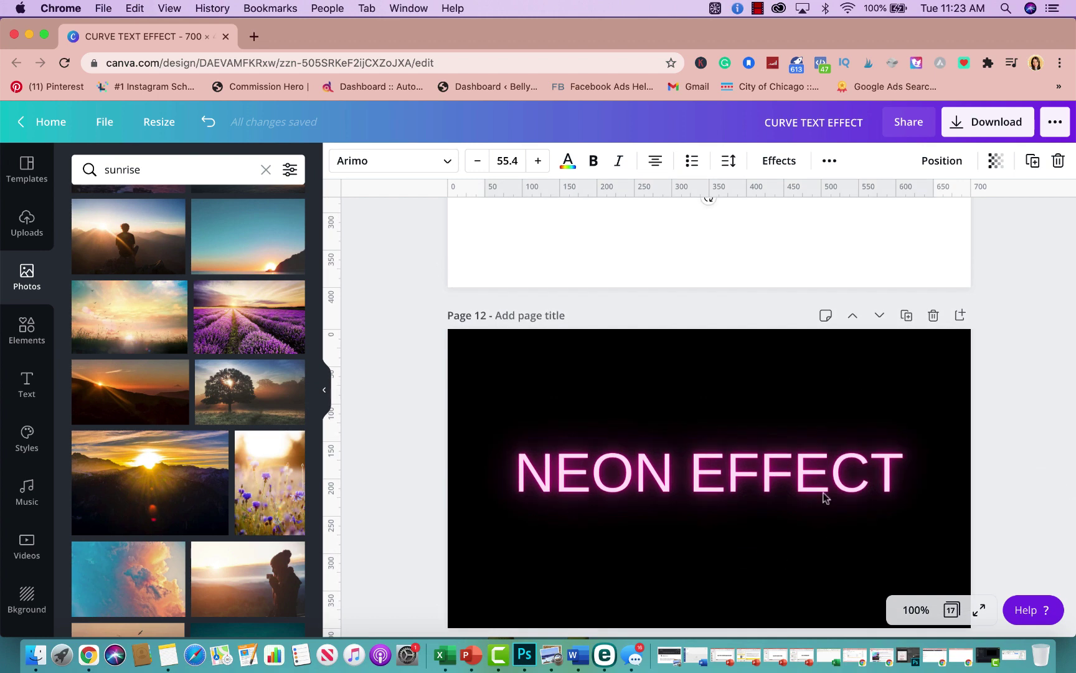
{"action": "left_click_drag", "start_coordinate": [825, 496], "coordinate": [825, 501]}
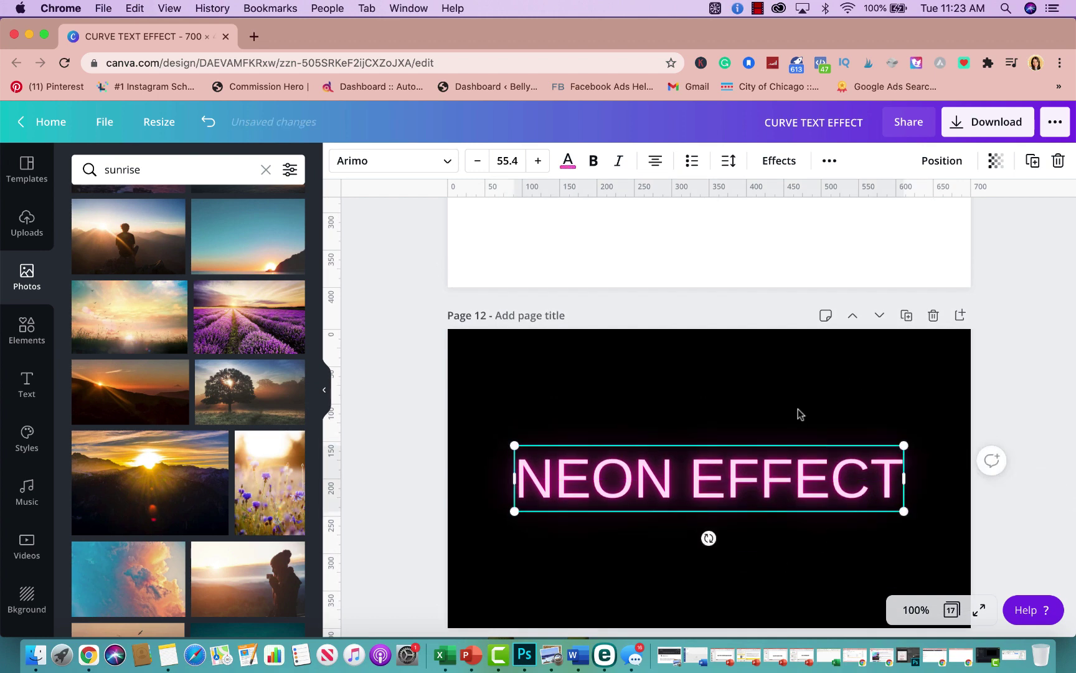
{"action": "scroll", "coordinate": [800, 412], "scroll_direction": "down", "scroll_amount": 4}
{"action": "scroll", "coordinate": [799, 410], "scroll_direction": "up", "scroll_amount": 3}
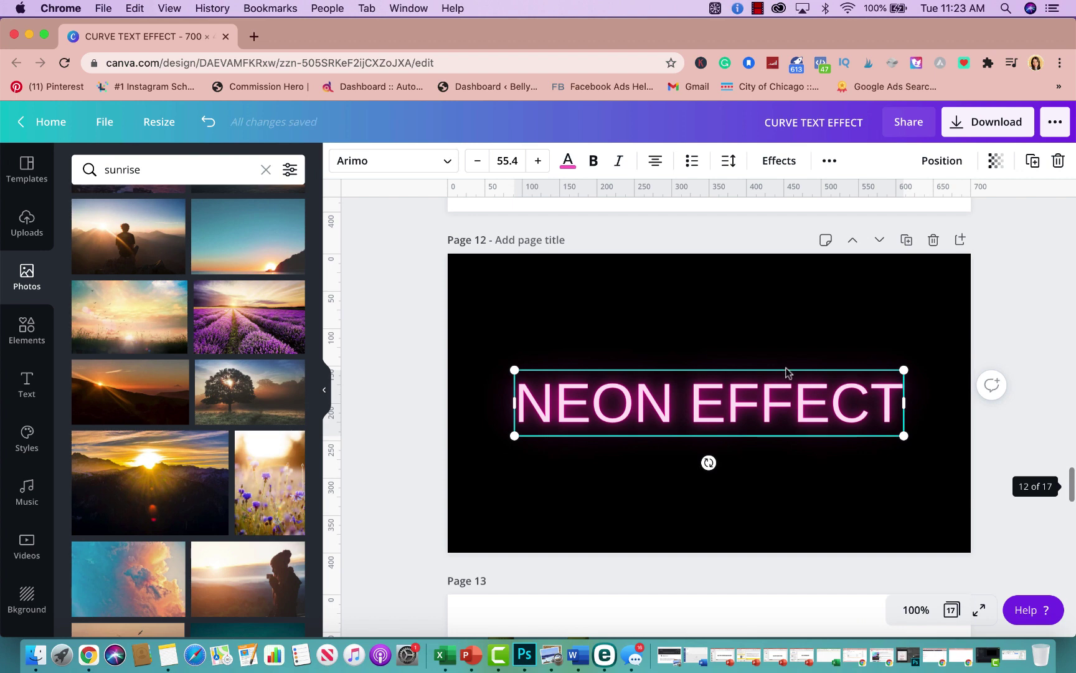
{"action": "left_click", "coordinate": [961, 242]}
Examine the "NEON EFFECT" sample on page 12 against the blank black page 13.
{"action": "scroll", "coordinate": [869, 468], "scroll_direction": "up", "scroll_amount": 3}
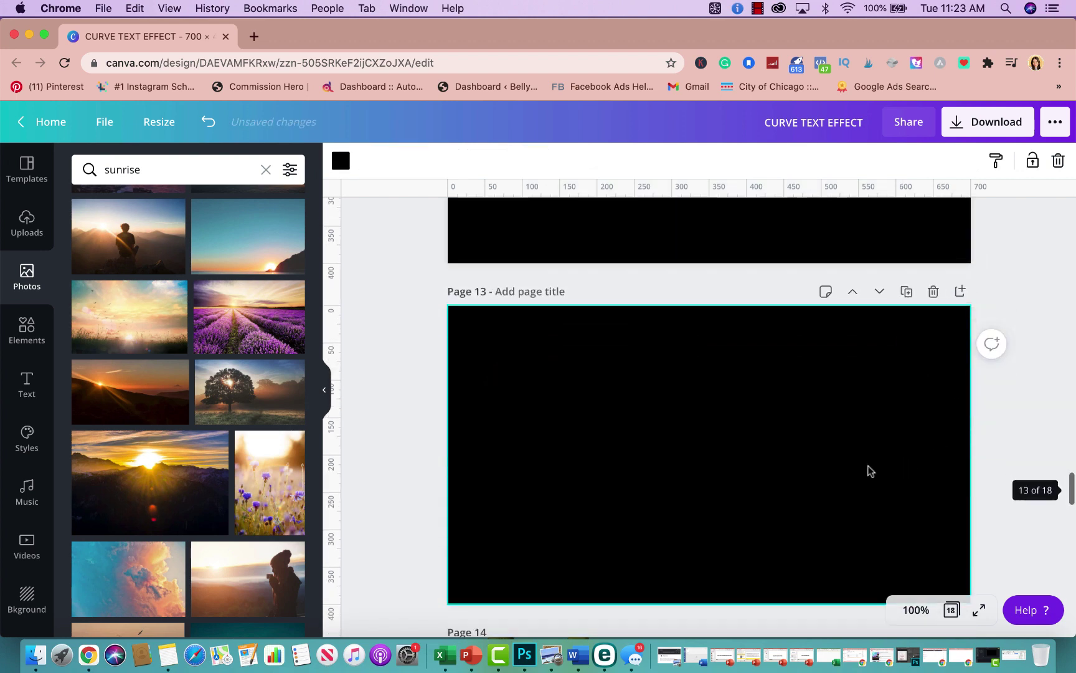
{"action": "scroll", "coordinate": [849, 304], "scroll_direction": "up", "scroll_amount": 3}
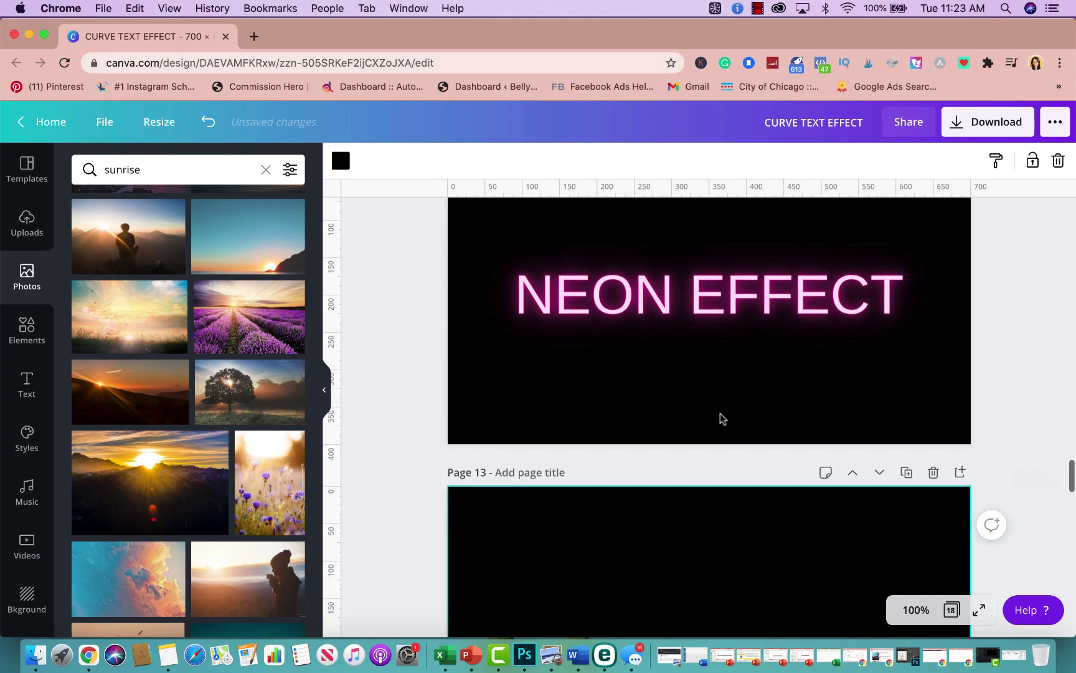
{"action": "scroll", "coordinate": [737, 507], "scroll_direction": "down", "scroll_amount": 3}
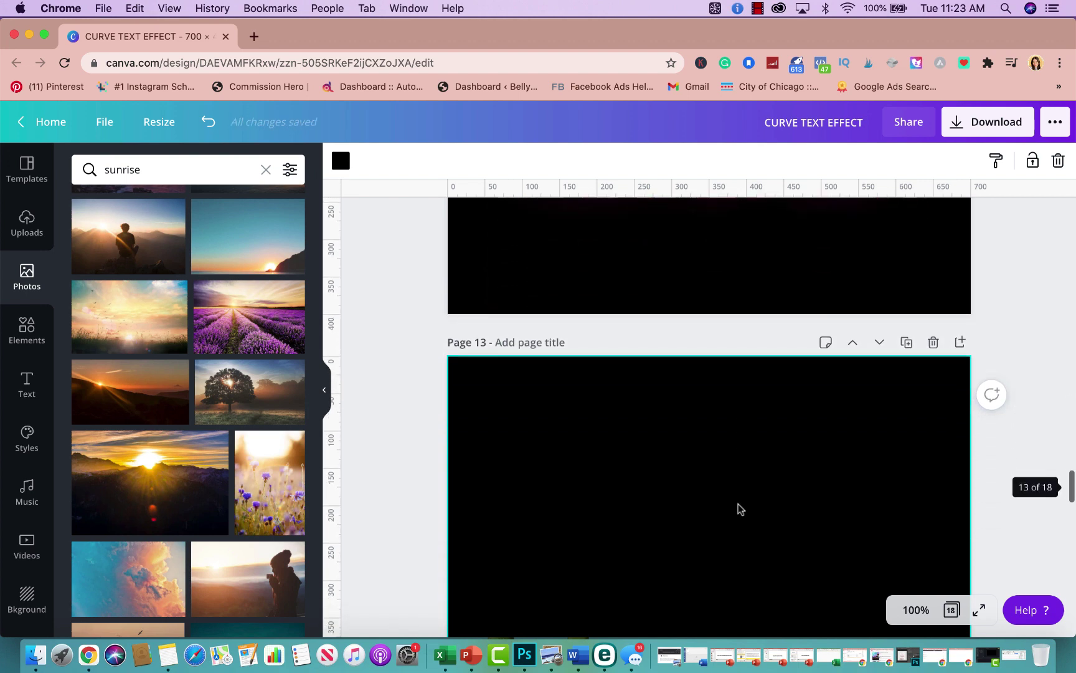
{"action": "scroll", "coordinate": [725, 482], "scroll_direction": "up", "scroll_amount": 3}
{"action": "left_click", "coordinate": [721, 323]}
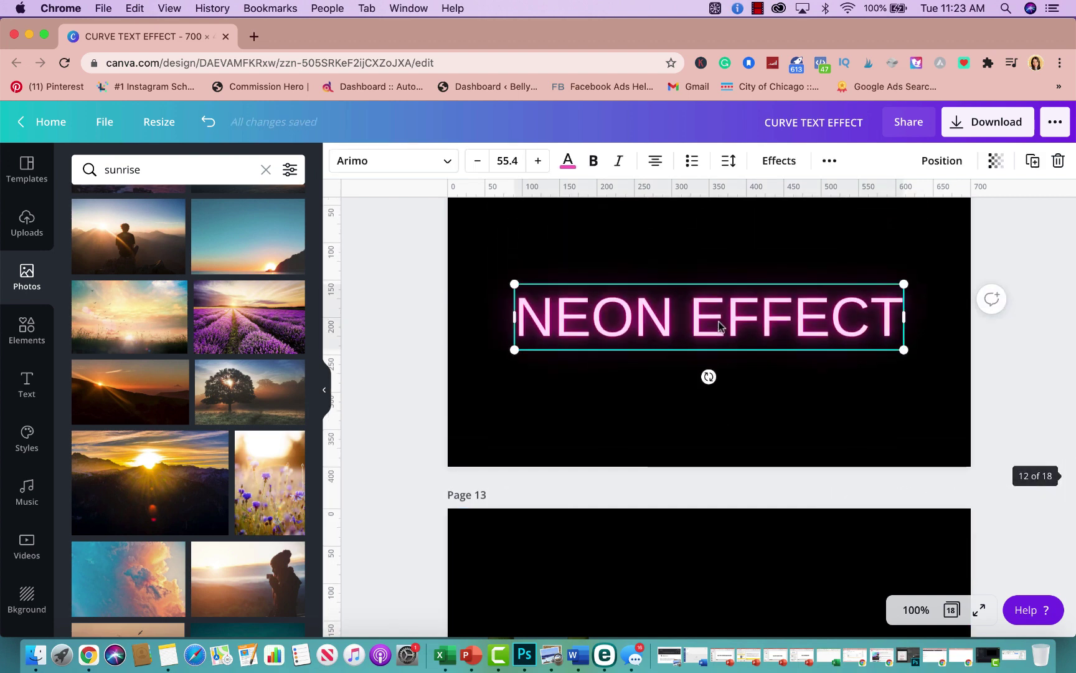
{"action": "scroll", "coordinate": [711, 587], "scroll_direction": "down", "scroll_amount": 1}
{"action": "scroll", "coordinate": [710, 548], "scroll_direction": "down", "scroll_amount": 2}
Insert a text box on page 13 and replace its placeholder text with "NEON EFFECT".
{"action": "left_click", "coordinate": [709, 516]}
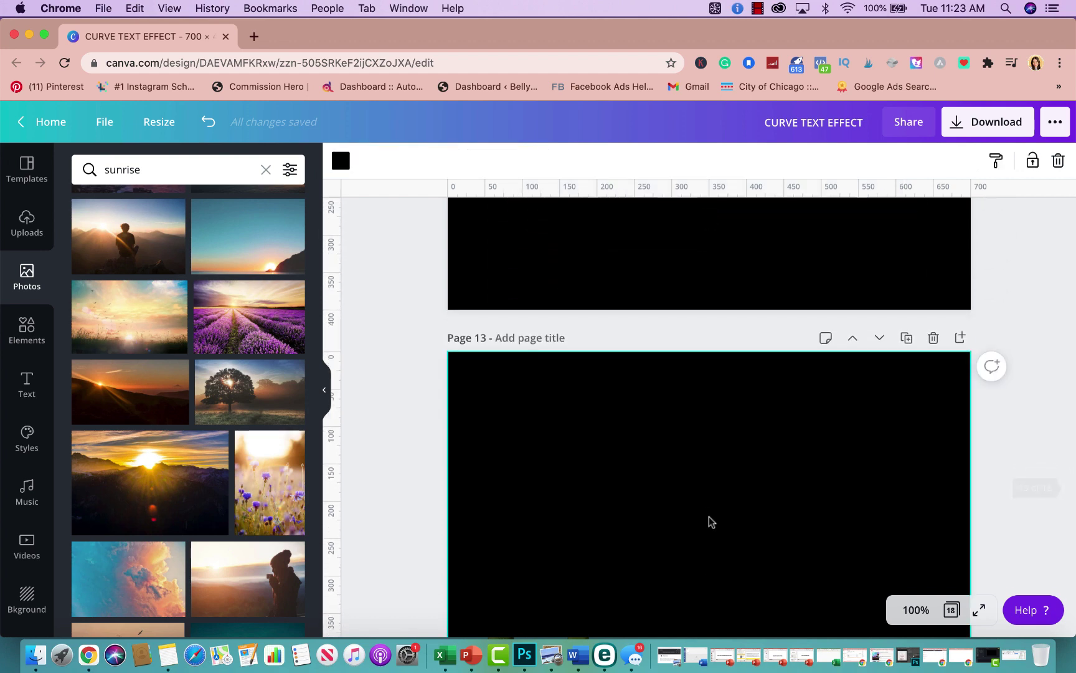
{"action": "key", "text": "t"}
{"action": "left_click_drag", "start_coordinate": [757, 536], "coordinate": [522, 451]}
{"action": "scroll", "coordinate": [523, 451], "scroll_direction": "up", "scroll_amount": 2}
{"action": "scroll", "coordinate": [523, 452], "scroll_direction": "down", "scroll_amount": 1}
{"action": "type", "text": "N"}
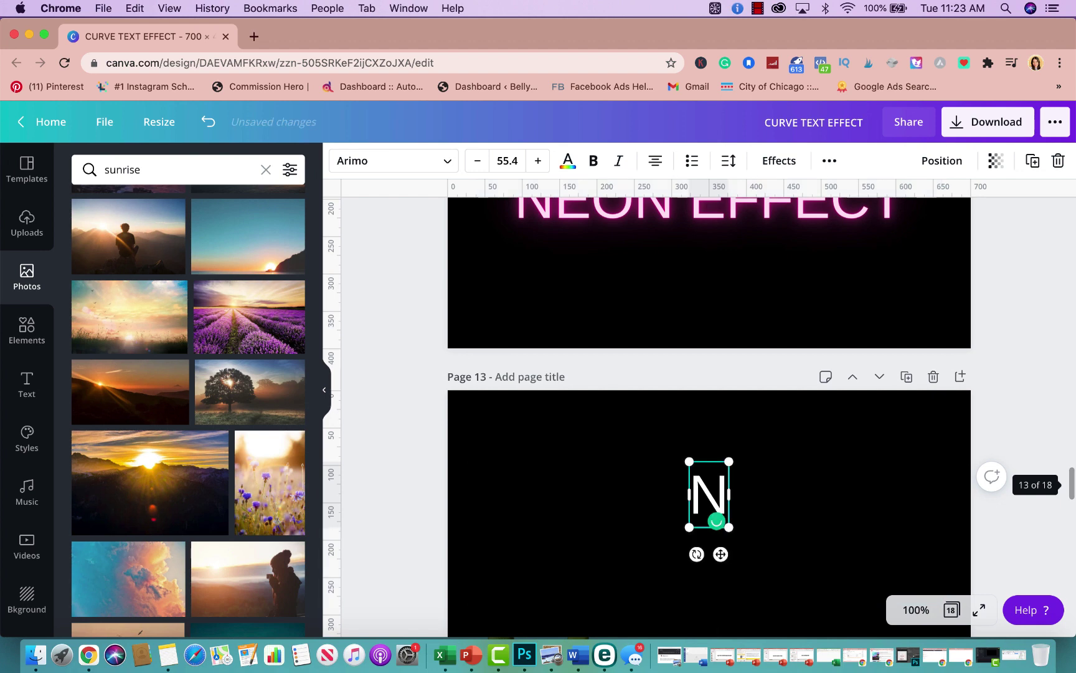
{"action": "type", "text": "EON EFF"}
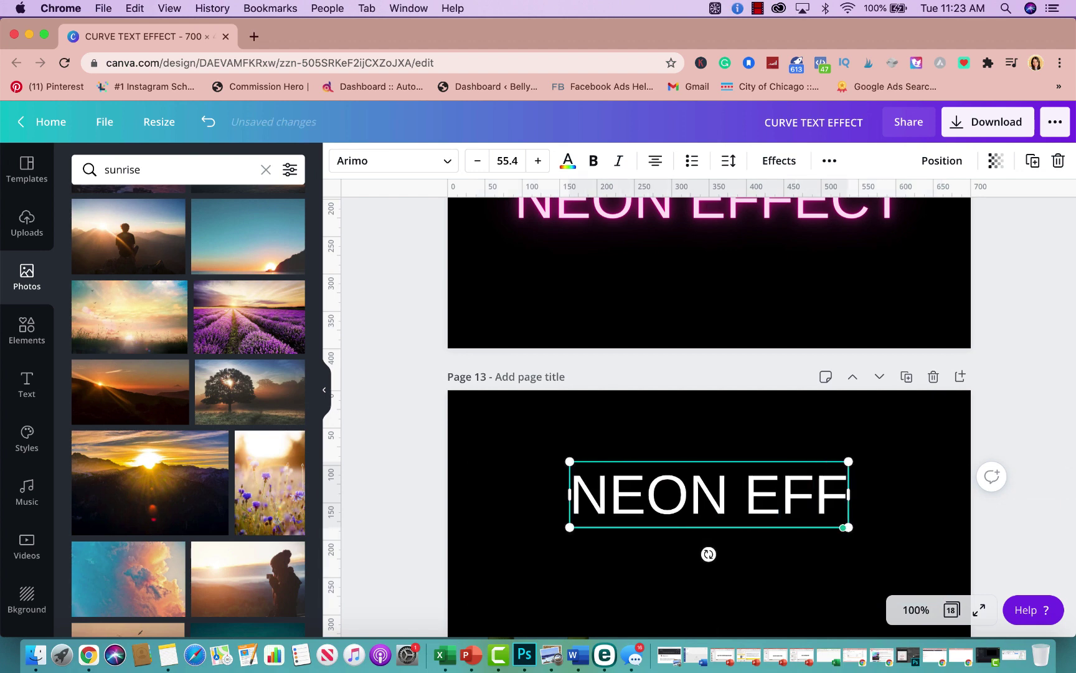
{"action": "type", "text": "ECT"}
Move the "NEON EFFECT" text down to the middle of page 13 and apply the Neon effect to it.
{"action": "scroll", "coordinate": [800, 372], "scroll_direction": "down", "scroll_amount": 2}
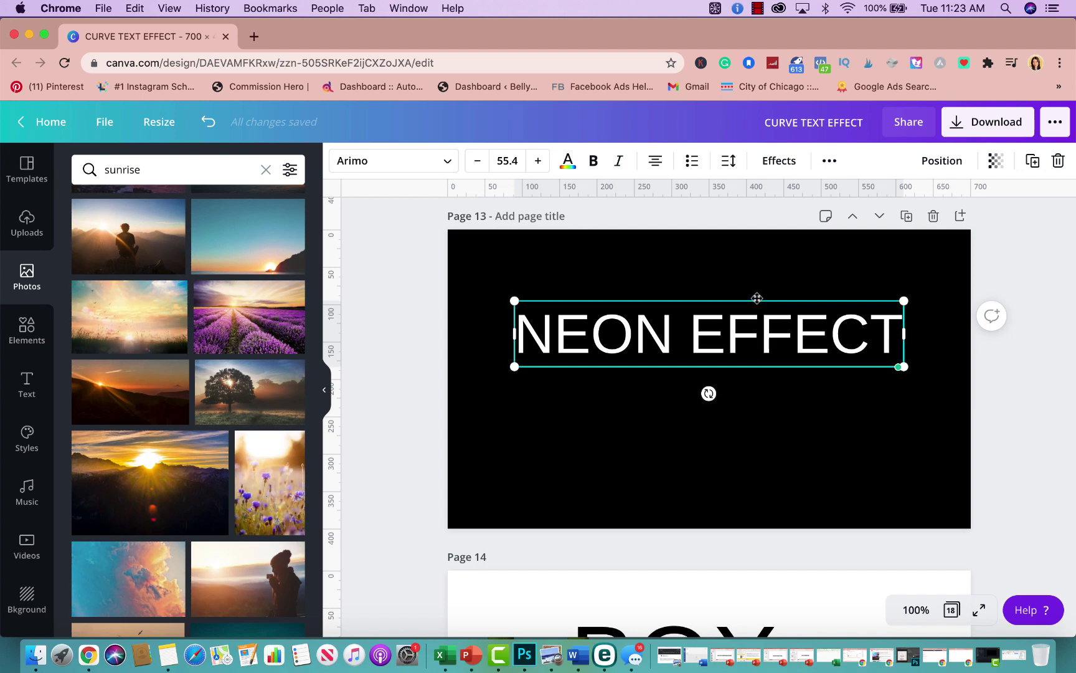
{"action": "left_click_drag", "start_coordinate": [758, 298], "coordinate": [761, 342]}
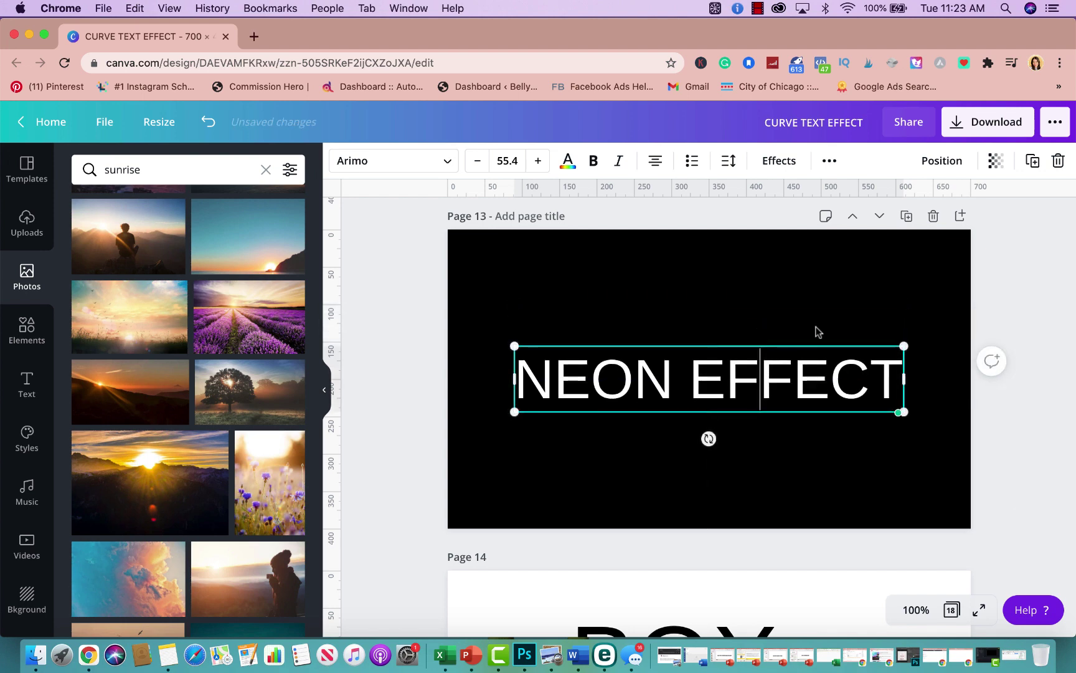
{"action": "left_click", "coordinate": [818, 319]}
{"action": "left_click", "coordinate": [802, 366]}
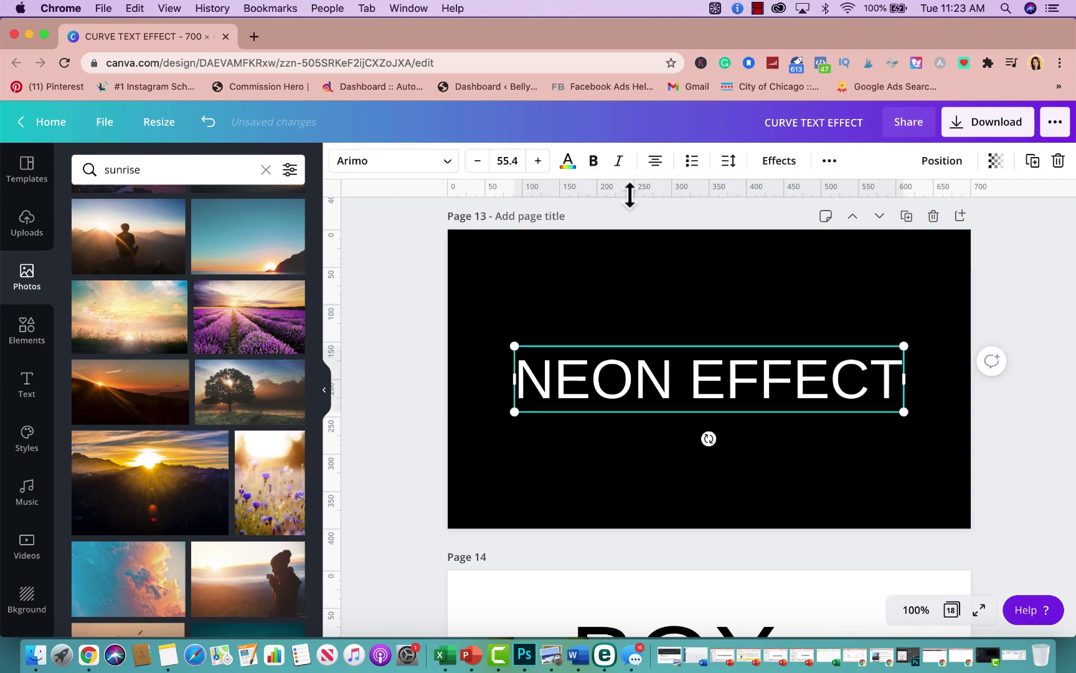
{"action": "left_click", "coordinate": [779, 161]}
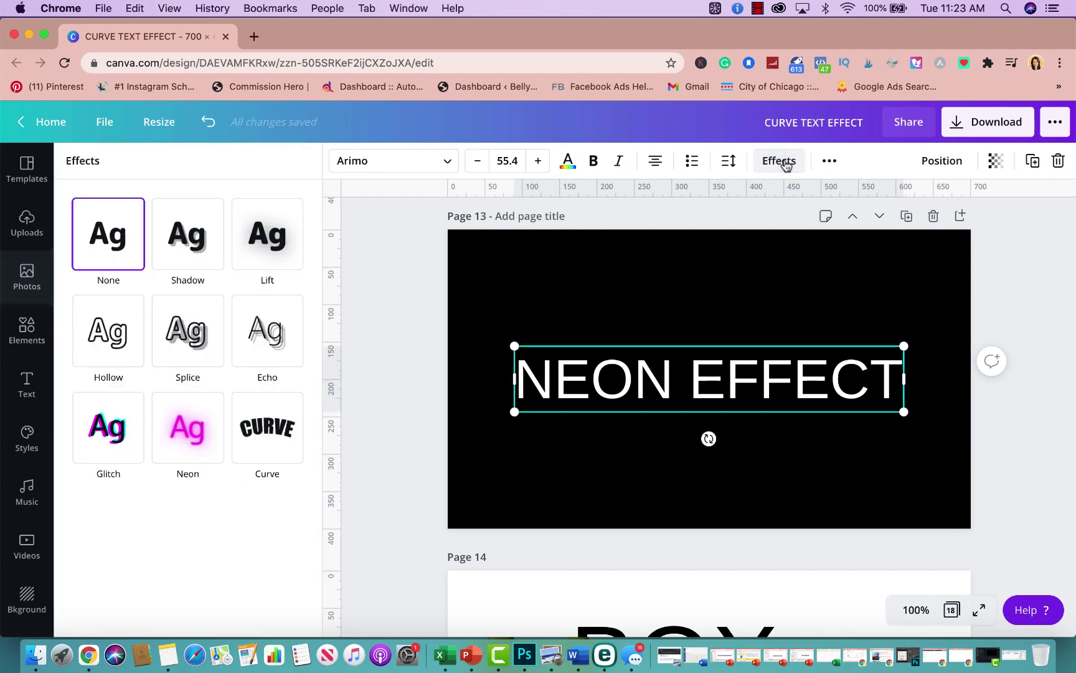
{"action": "left_click", "coordinate": [190, 434]}
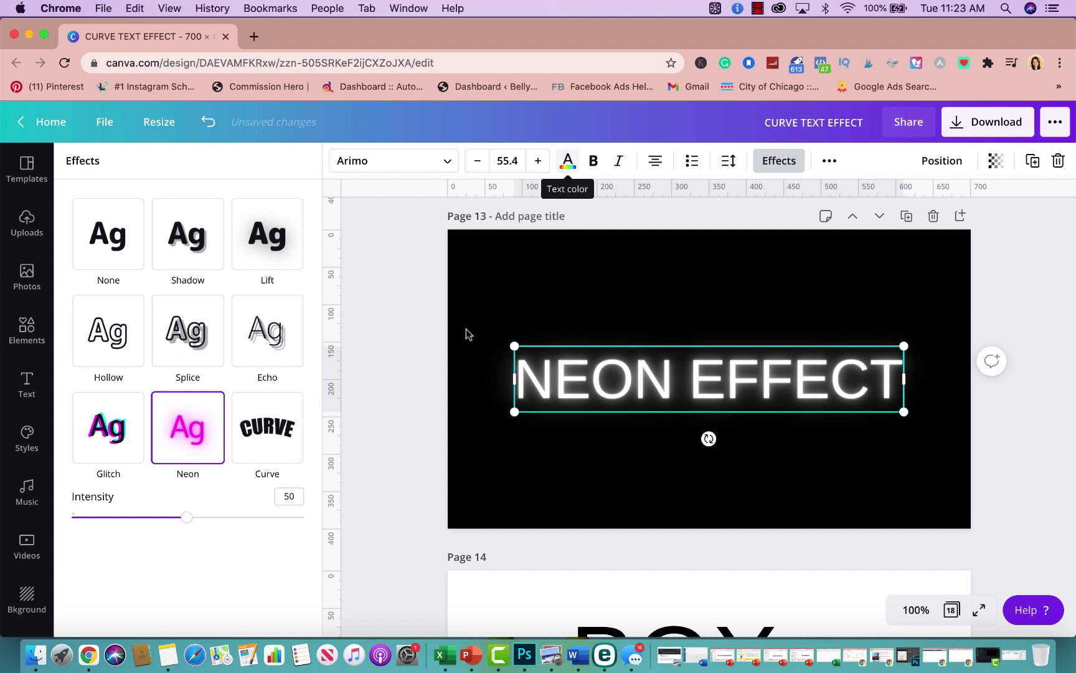
Set the color of the neon text on page 13 to the document's bright pink and compare it with the page 12 sample.
{"action": "scroll", "coordinate": [341, 367], "scroll_direction": "down", "scroll_amount": 2}
{"action": "scroll", "coordinate": [409, 293], "scroll_direction": "up", "scroll_amount": 3}
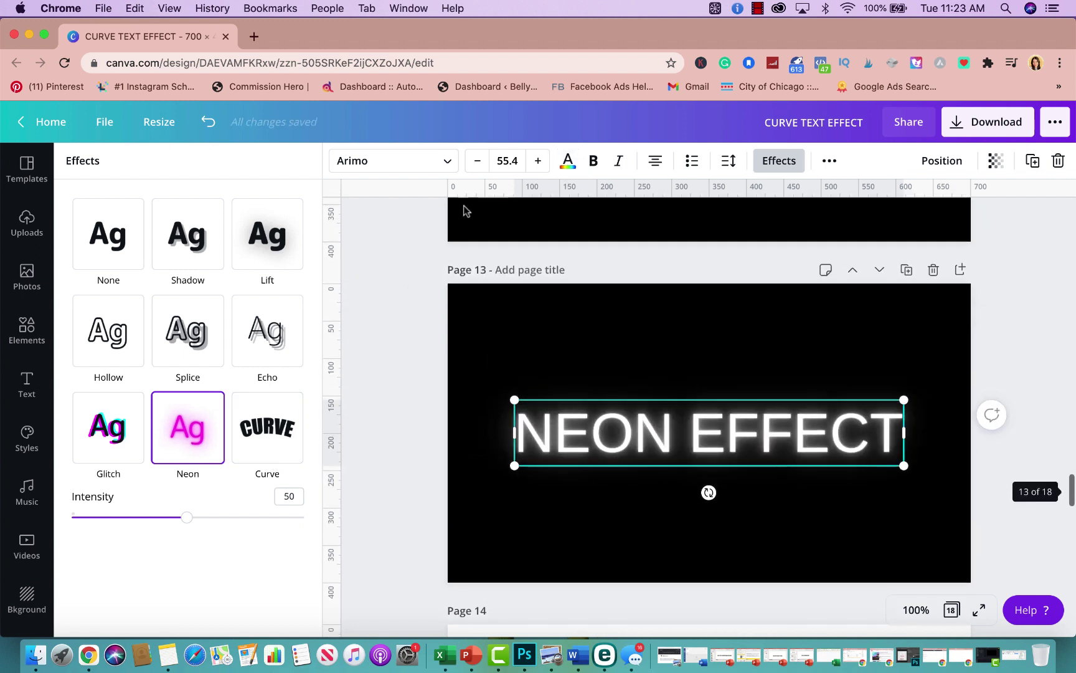
{"action": "left_click", "coordinate": [568, 162]}
{"action": "scroll", "coordinate": [243, 509], "scroll_direction": "down", "scroll_amount": 2}
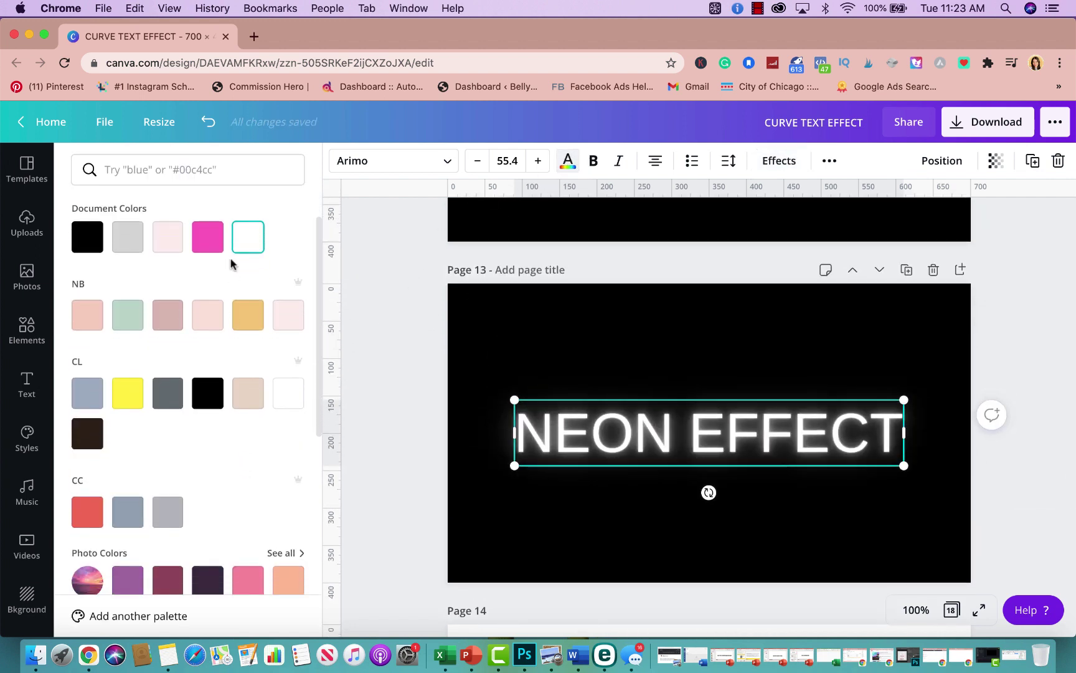
{"action": "left_click", "coordinate": [209, 237]}
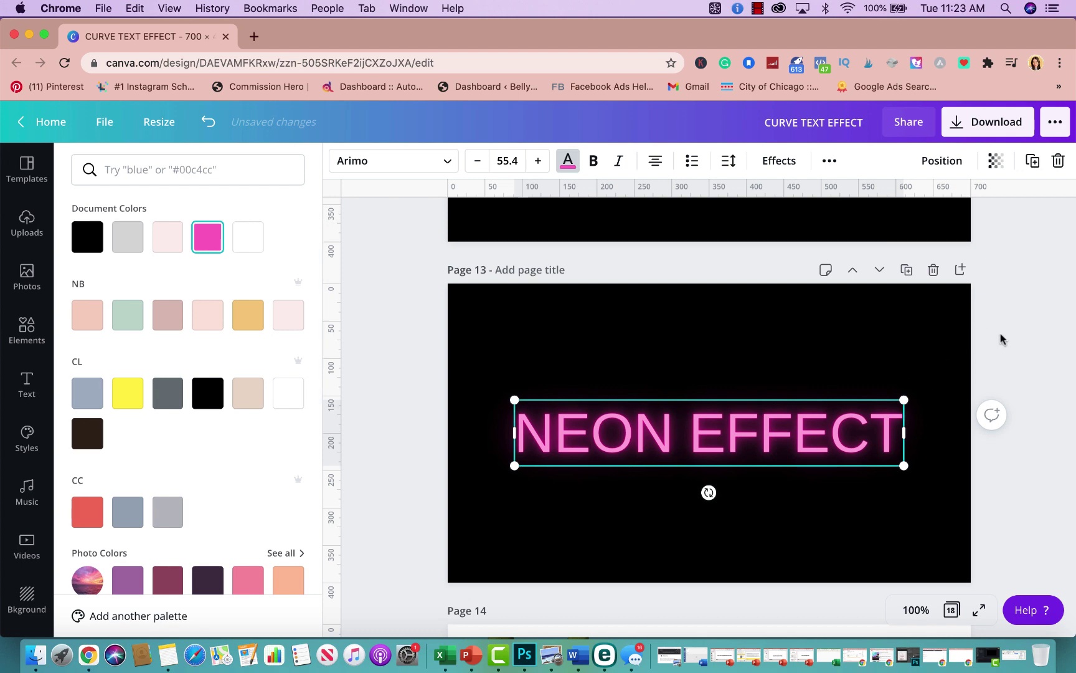
{"action": "key", "text": "Escape"}
{"action": "scroll", "coordinate": [951, 324], "scroll_direction": "up", "scroll_amount": 3}
{"action": "scroll", "coordinate": [934, 342], "scroll_direction": "down", "scroll_amount": 1}
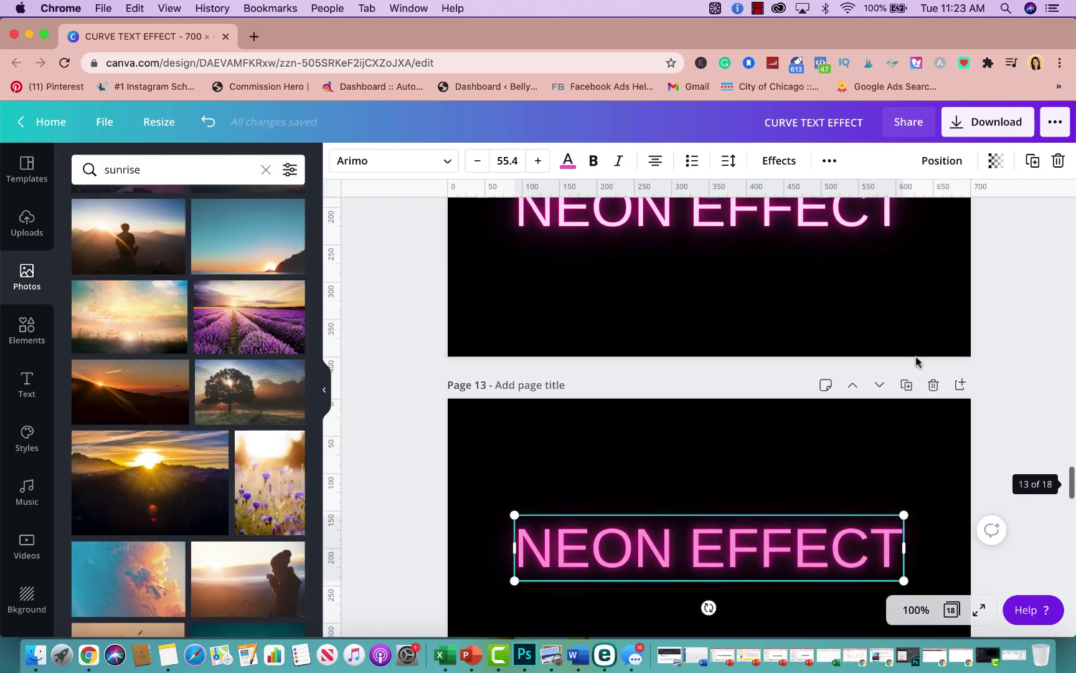
{"action": "scroll", "coordinate": [750, 558], "scroll_direction": "up", "scroll_amount": 2}
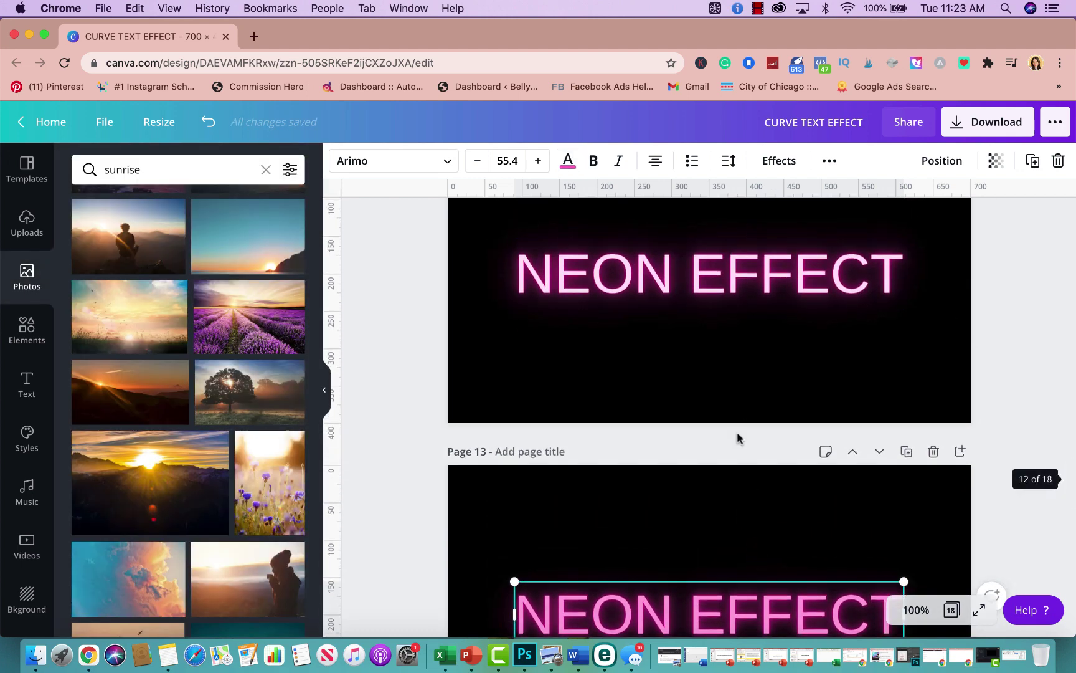
{"action": "scroll", "coordinate": [738, 439], "scroll_direction": "down", "scroll_amount": 5}
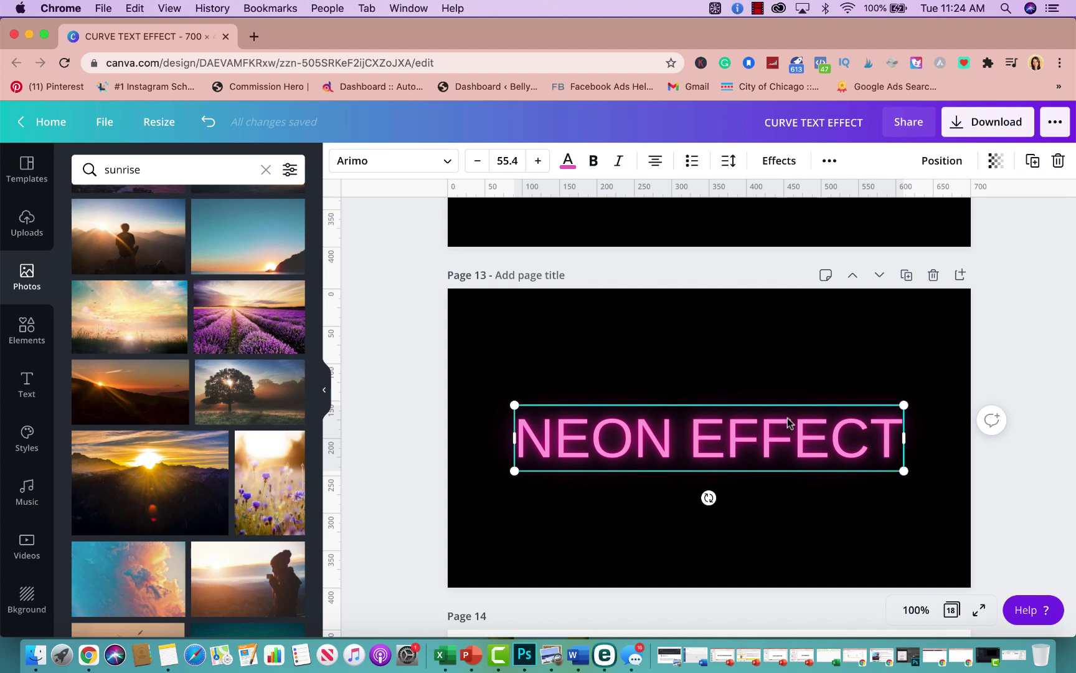
Add a page after the "BOX TEXT EFFECT" sample on page 14 and place vertical guides at about 73 and 370 on it.
{"action": "scroll", "coordinate": [792, 436], "scroll_direction": "down", "scroll_amount": 10}
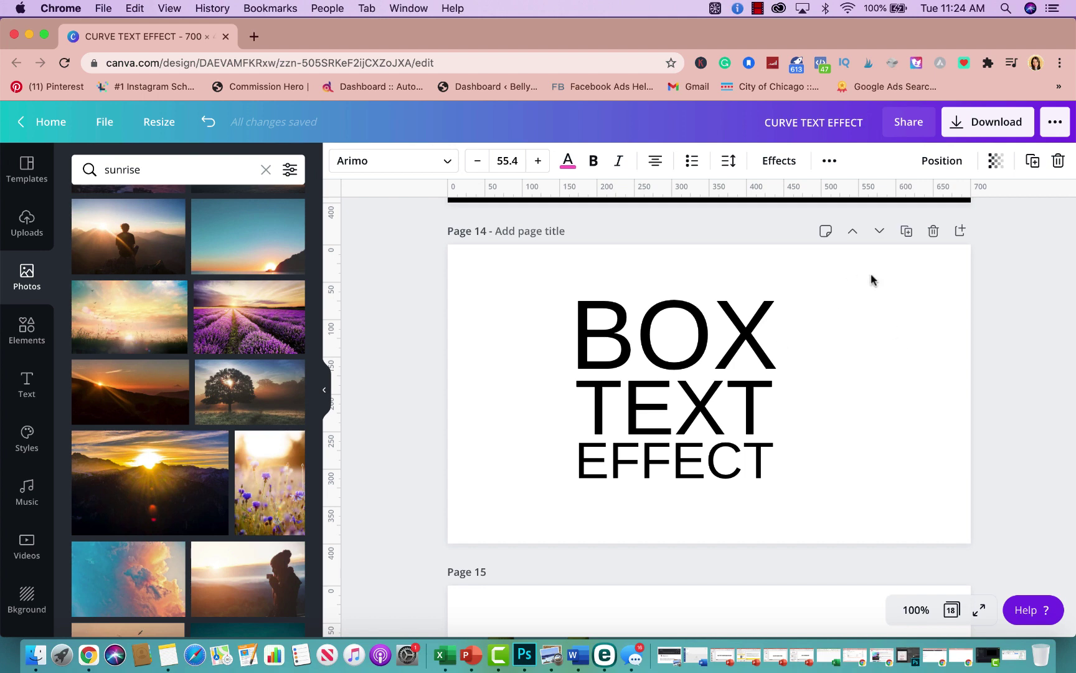
{"action": "left_click", "coordinate": [960, 230]}
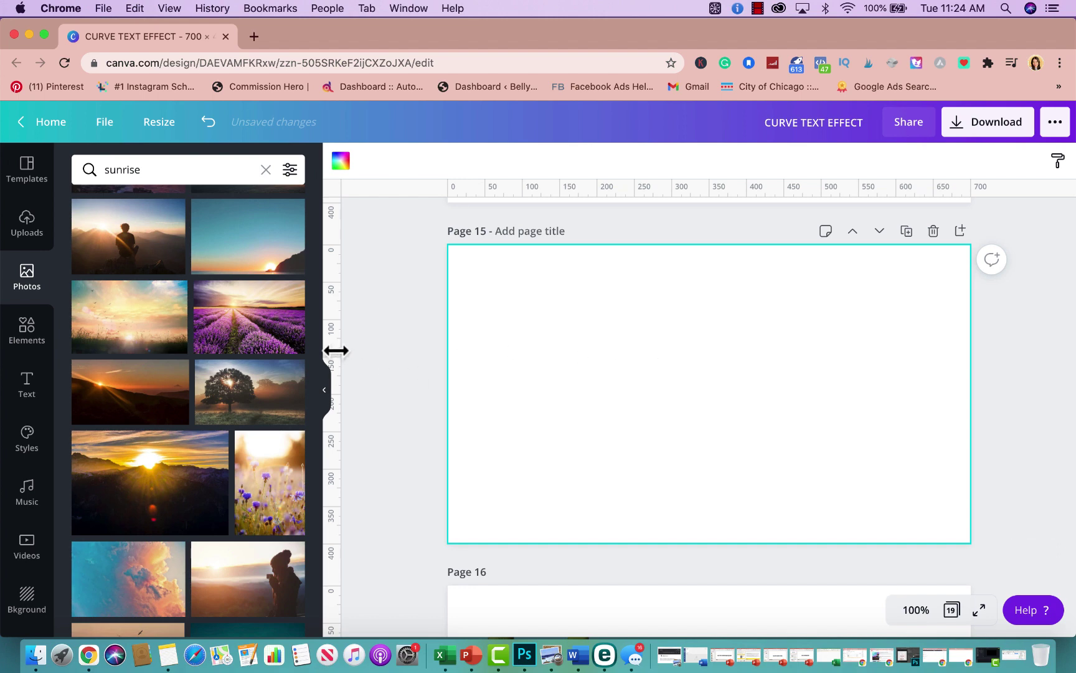
{"action": "left_click_drag", "start_coordinate": [337, 351], "coordinate": [501, 359]}
{"action": "left_click_drag", "start_coordinate": [337, 324], "coordinate": [724, 334]}
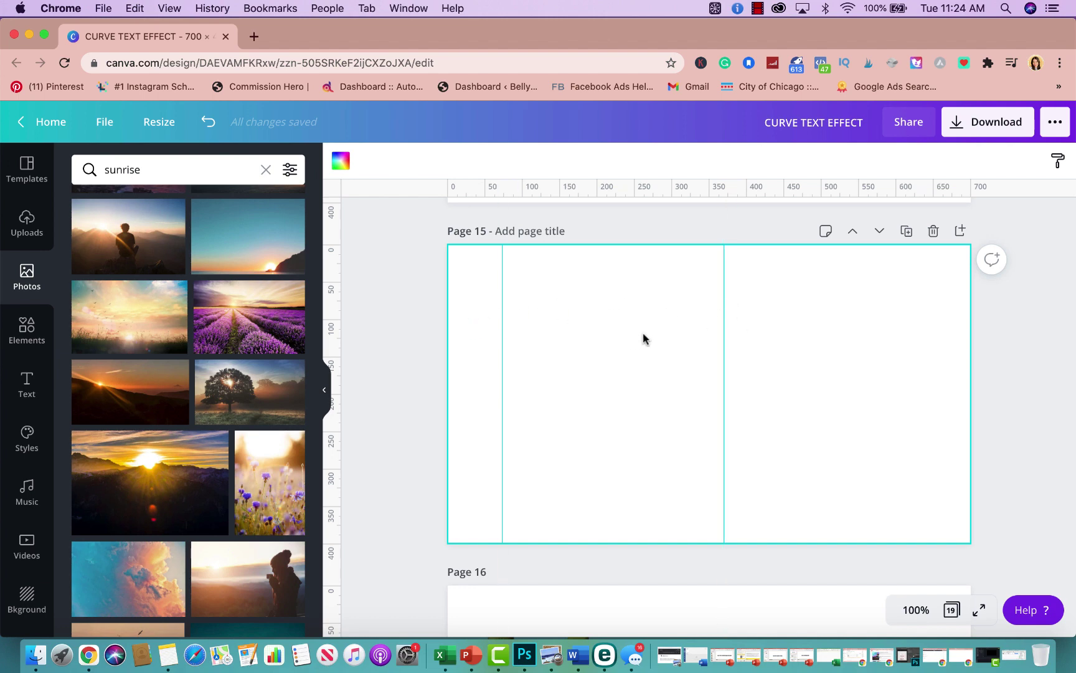
Insert a text box on page 15 and replace its placeholder text with "BOX".
{"action": "key", "text": "t"}
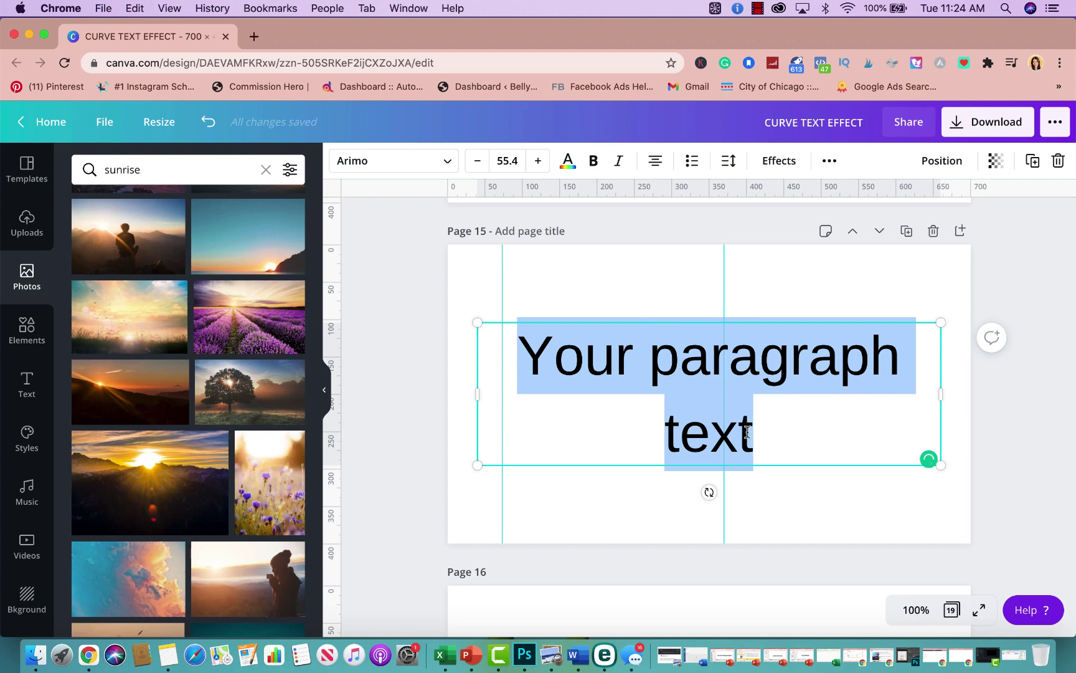
{"action": "left_click", "coordinate": [749, 431]}
{"action": "left_click_drag", "start_coordinate": [751, 430], "coordinate": [535, 360]}
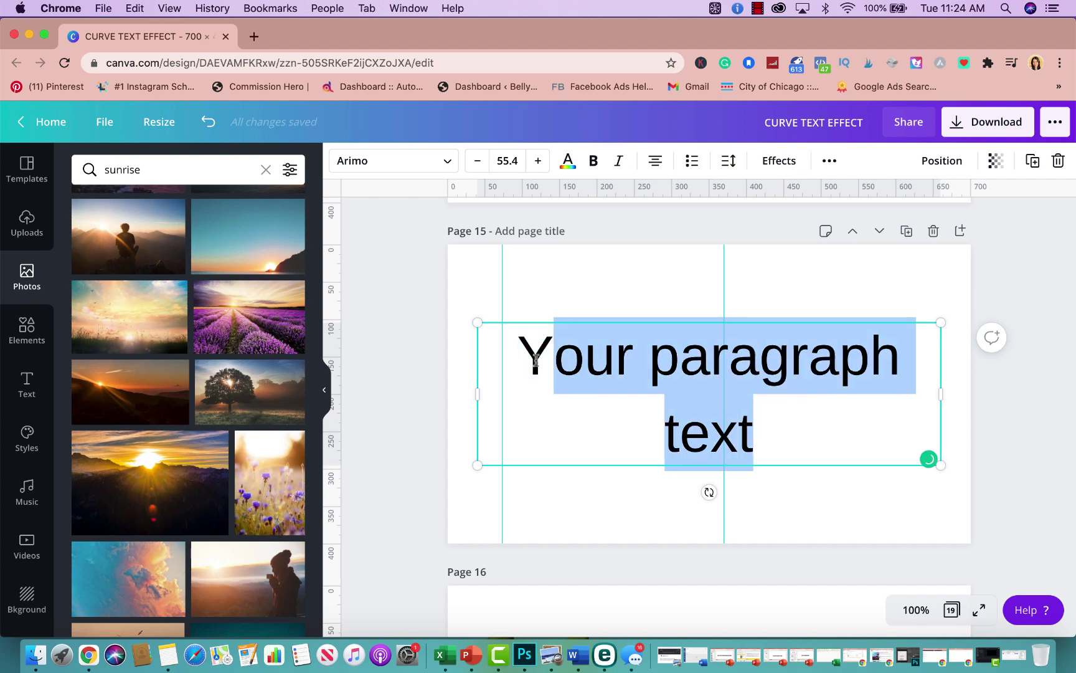
{"action": "type", "text": "B"}
{"action": "key", "text": "BackSpace"}
{"action": "key", "text": "BackSpace"}
{"action": "type", "text": "B"}
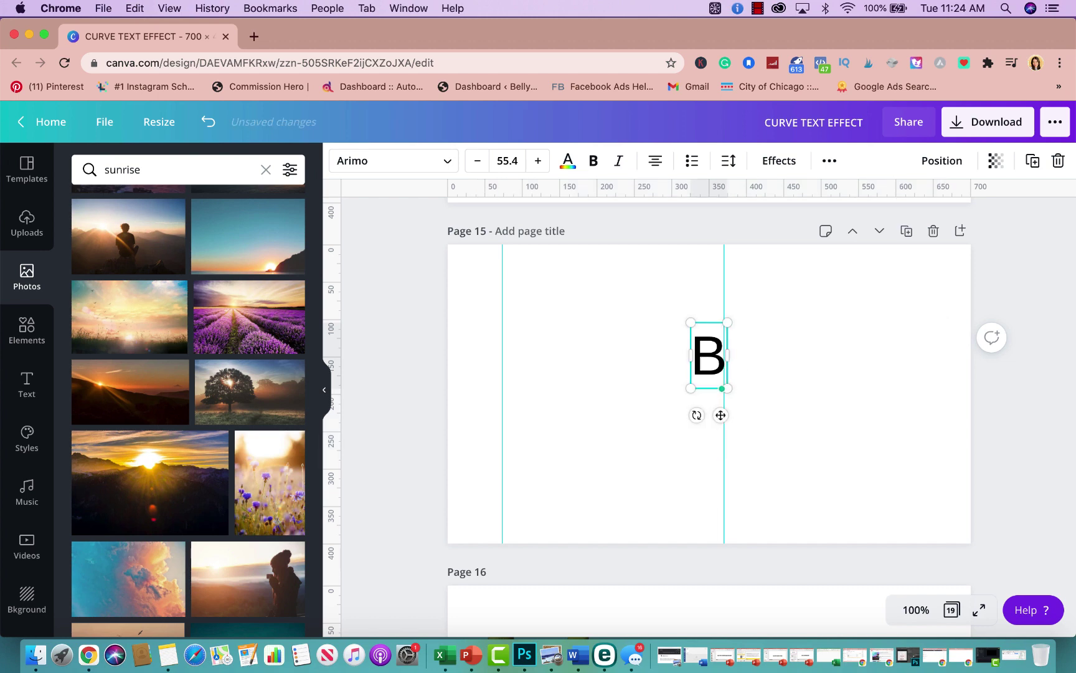
{"action": "type", "text": "OXES"}
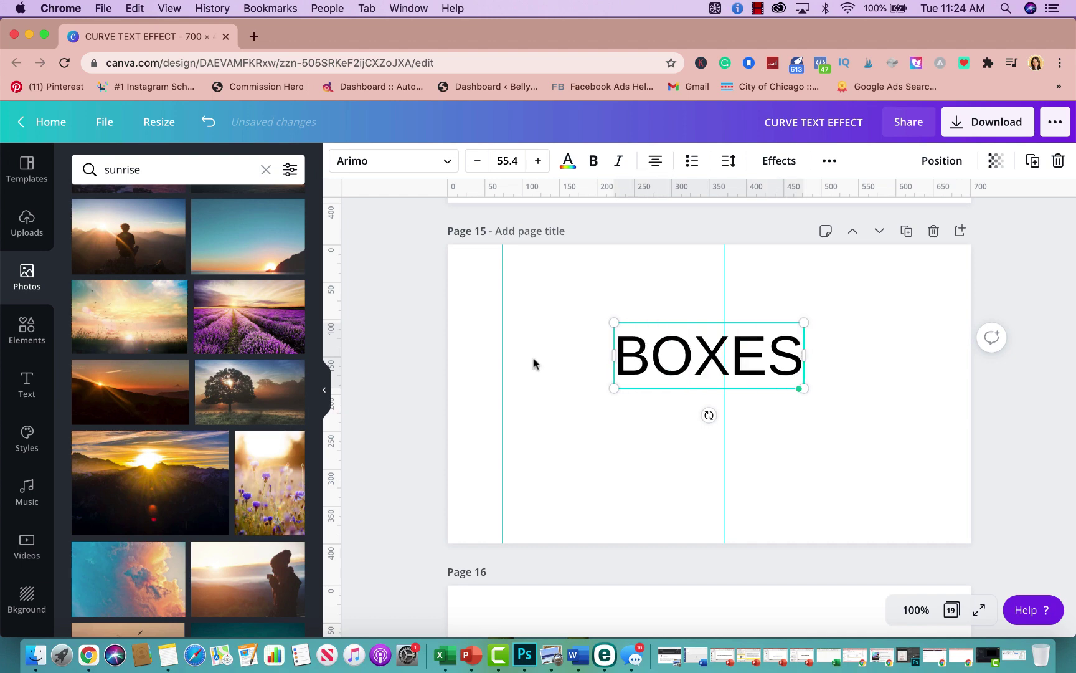
{"action": "key", "text": "BackSpace"}
{"action": "key", "text": "BackSpace"}
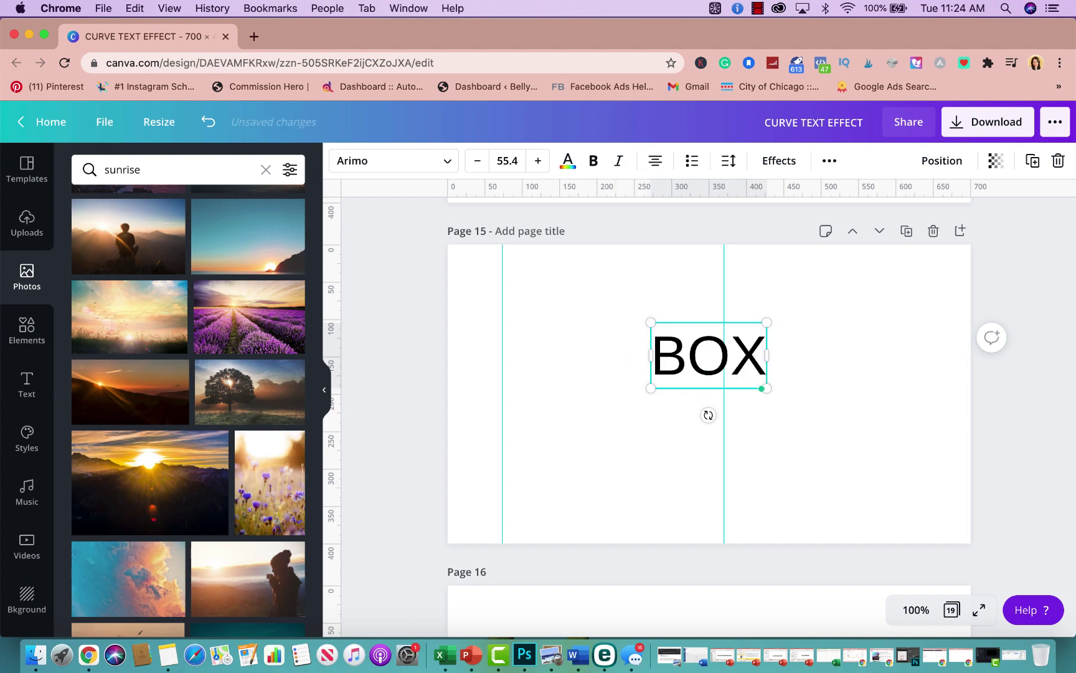
Add a second text box reading "TEXT" on page 15 and place it directly beneath "BOX".
{"action": "left_click", "coordinate": [811, 472]}
{"action": "key", "text": "t"}
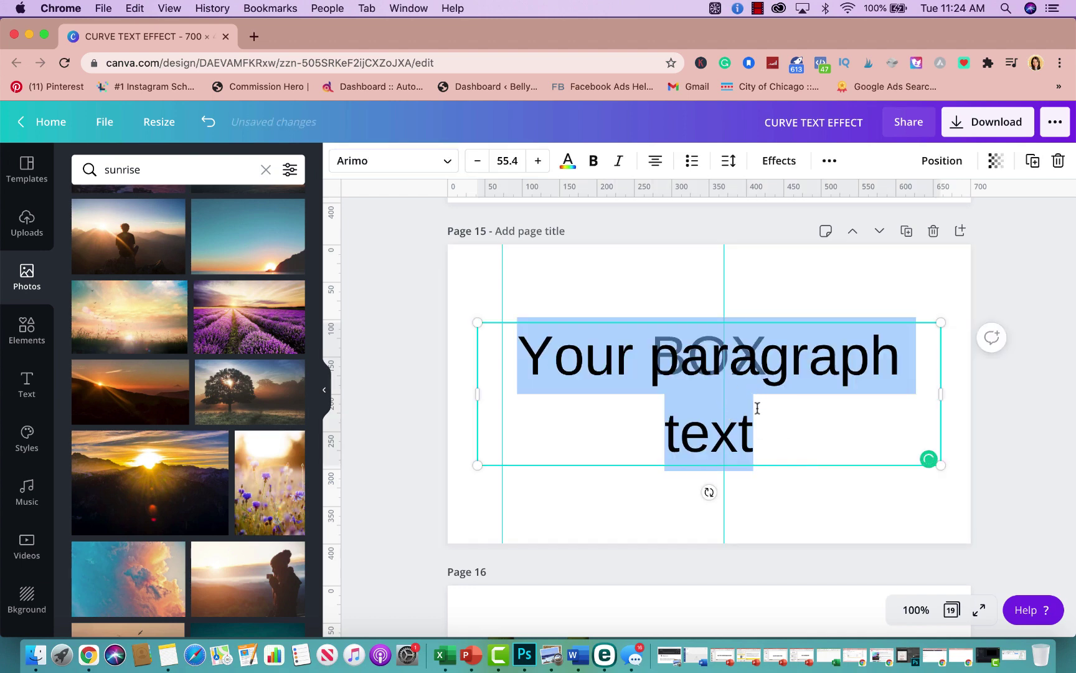
{"action": "left_click_drag", "start_coordinate": [757, 408], "coordinate": [522, 354]}
{"action": "type", "text": "TEXT"}
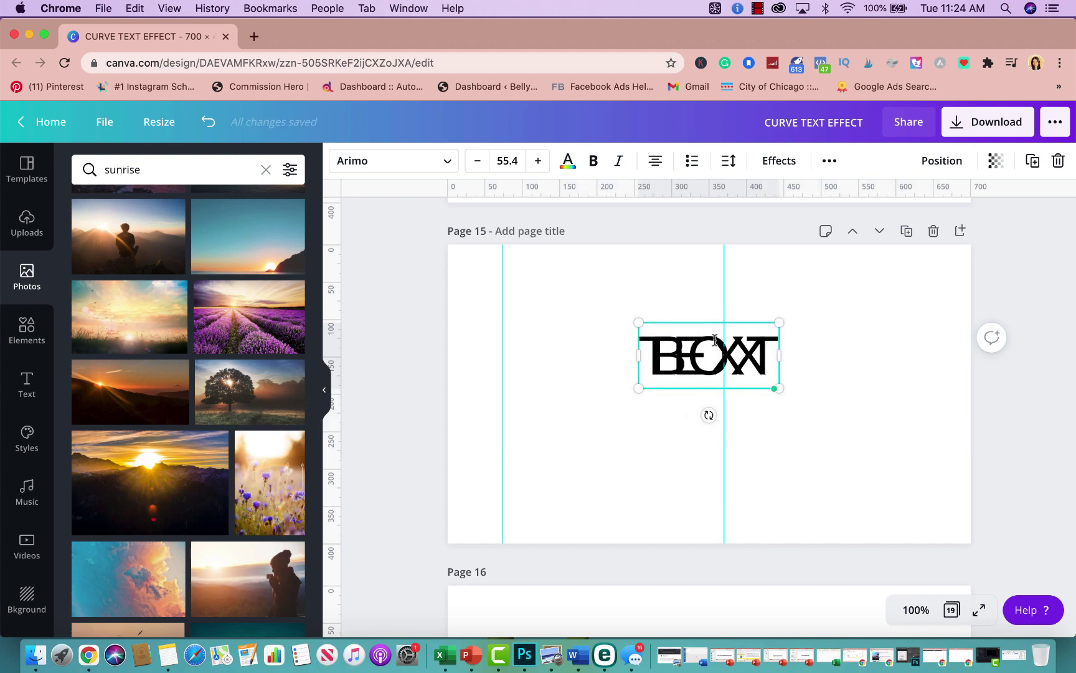
{"action": "left_click_drag", "start_coordinate": [711, 319], "coordinate": [711, 372]}
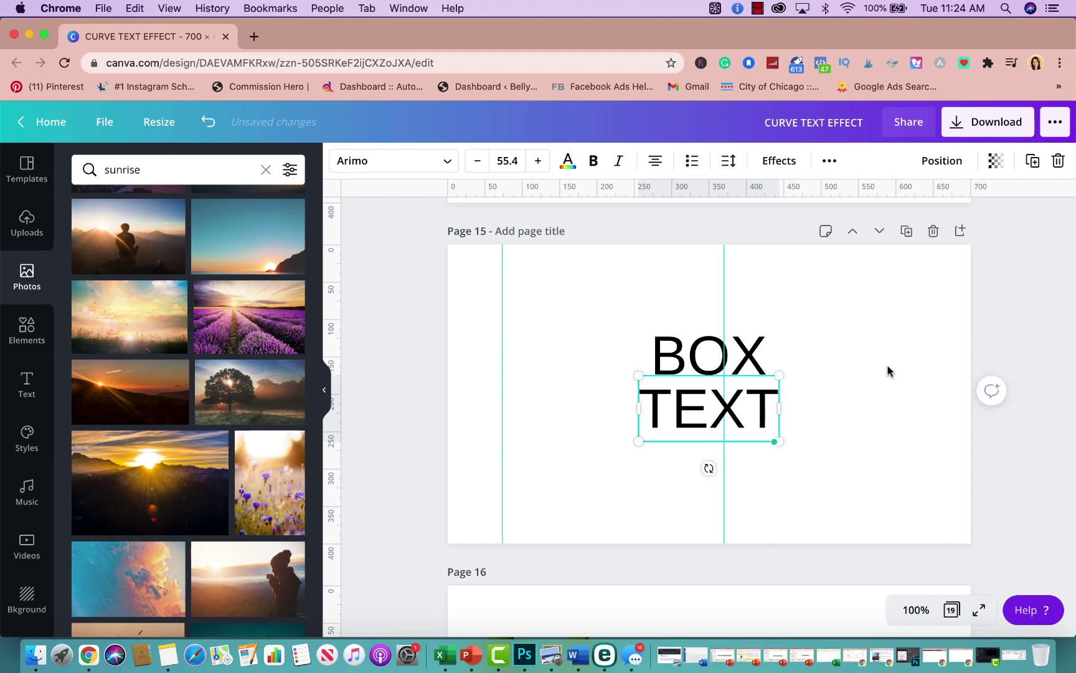
Duplicate the "TEXT" box on page 15, place the copy below it and change its wording to "EFFECT".
{"action": "left_click", "coordinate": [798, 474]}
{"action": "left_click", "coordinate": [742, 394]}
{"action": "left_click", "coordinate": [1032, 160]}
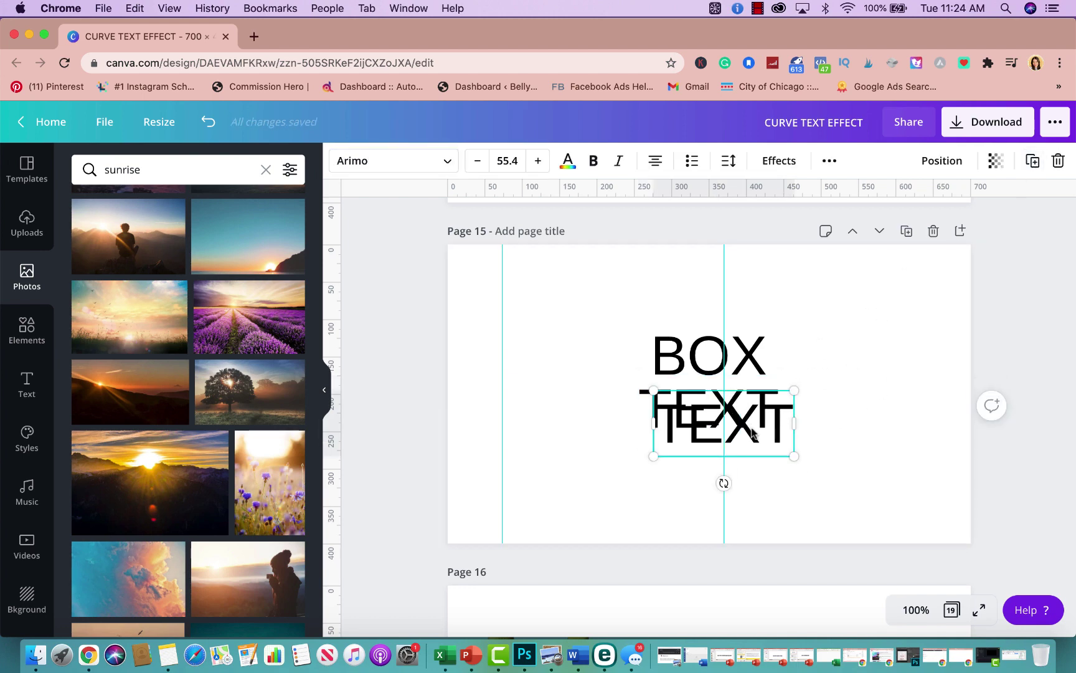
{"action": "left_click_drag", "start_coordinate": [750, 428], "coordinate": [738, 487]}
{"action": "double_click", "coordinate": [737, 486]}
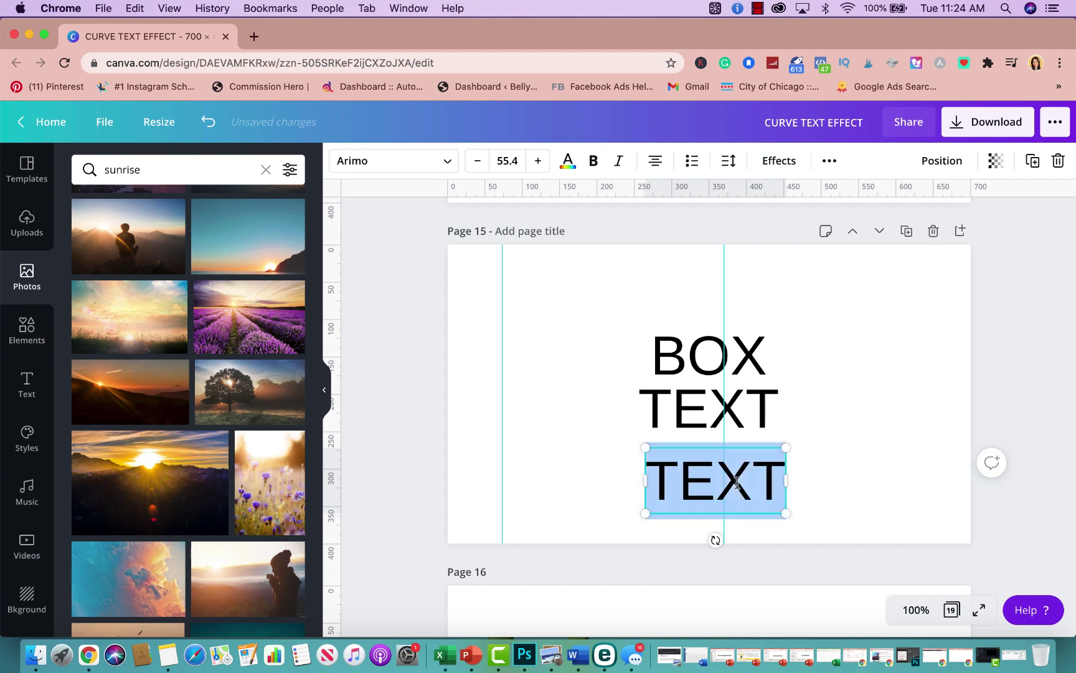
{"action": "type", "text": "EFFECT"}
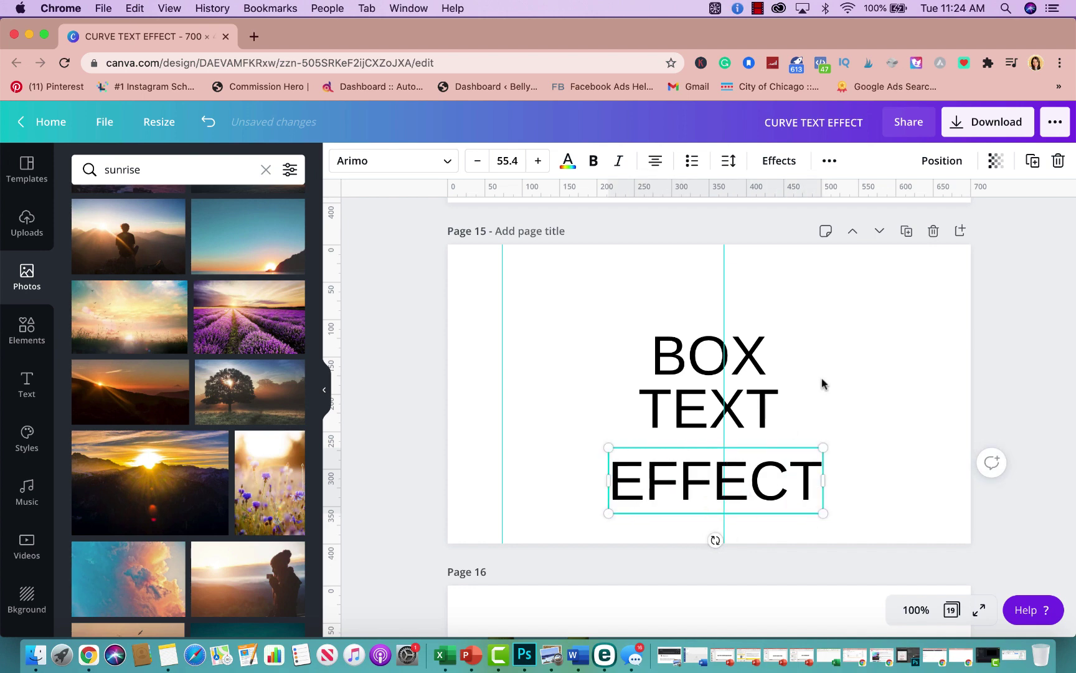
{"action": "left_click", "coordinate": [871, 355]}
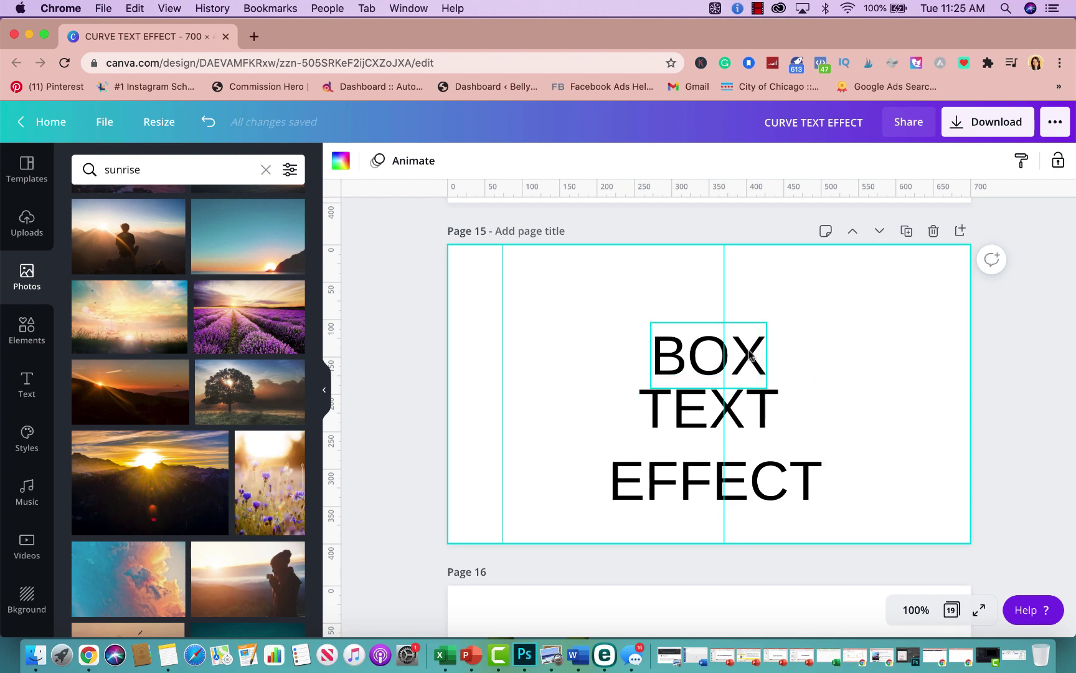
Enlarge "BOX" to span the two vertical guides and move it up near the upper edge of page 15.
{"action": "mouse_move", "coordinate": [755, 356]}
{"action": "left_mouse_down"}
{"action": "mouse_move", "coordinate": [654, 345]}
{"action": "mouse_move", "coordinate": [598, 304]}
{"action": "mouse_move", "coordinate": [636, 344]}
{"action": "mouse_move", "coordinate": [745, 372]}
{"action": "left_mouse_up"}
{"action": "left_click", "coordinate": [745, 373]}
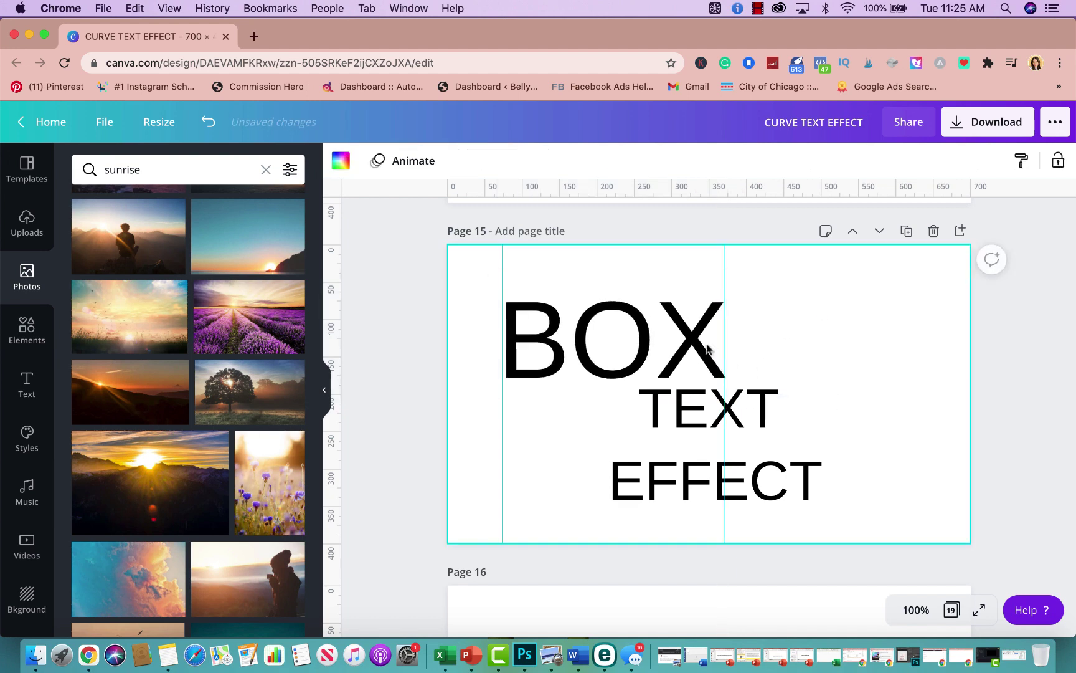
{"action": "left_click_drag", "start_coordinate": [661, 343], "coordinate": [657, 316]}
{"action": "left_click", "coordinate": [822, 349]}
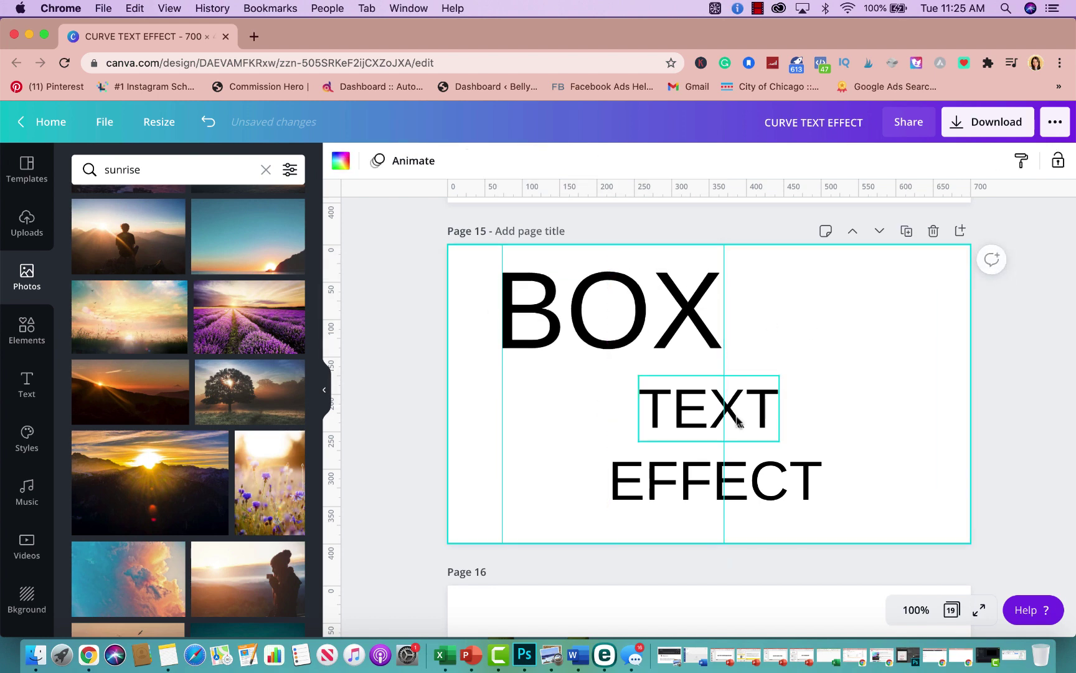
Place "TEXT" directly beneath "BOX" and scale it to the full width between the two guides.
{"action": "left_click", "coordinate": [743, 414]}
{"action": "mouse_move", "coordinate": [743, 413]}
{"action": "left_mouse_down"}
{"action": "mouse_move", "coordinate": [610, 397]}
{"action": "mouse_move", "coordinate": [600, 378]}
{"action": "mouse_move", "coordinate": [725, 428]}
{"action": "left_mouse_up"}
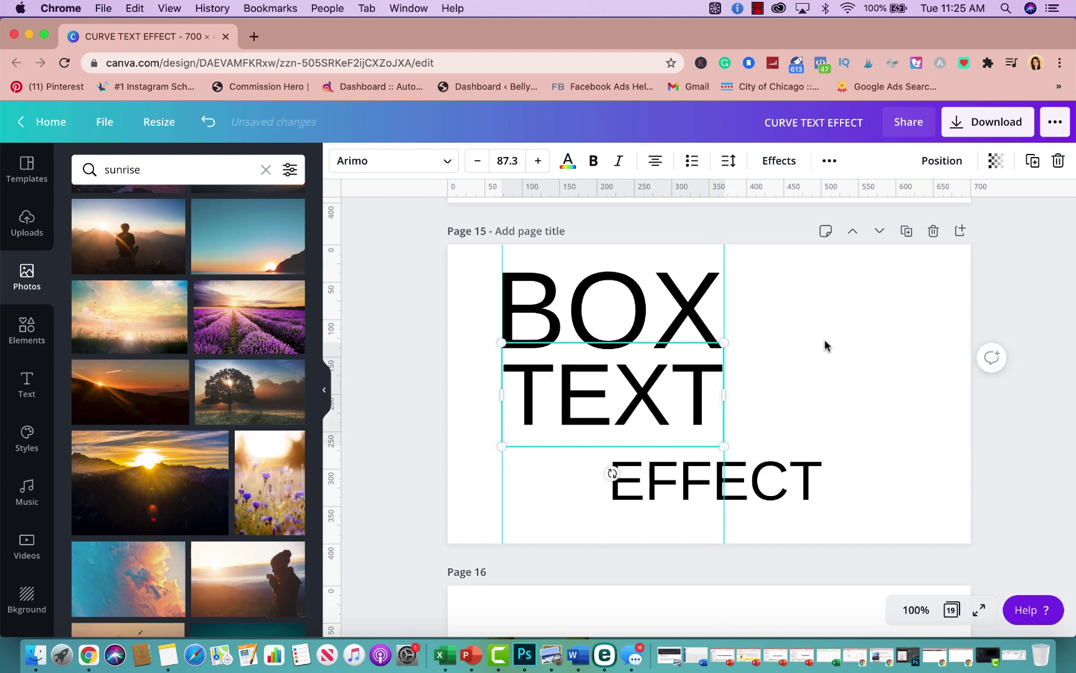
{"action": "left_click", "coordinate": [824, 343]}
Move "EFFECT" beneath "TEXT" and fit its width between the two vertical guides.
{"action": "left_click", "coordinate": [767, 481]}
{"action": "left_click_drag", "start_coordinate": [768, 481], "coordinate": [681, 462]}
{"action": "left_click", "coordinate": [781, 438]}
{"action": "left_click", "coordinate": [831, 346]}
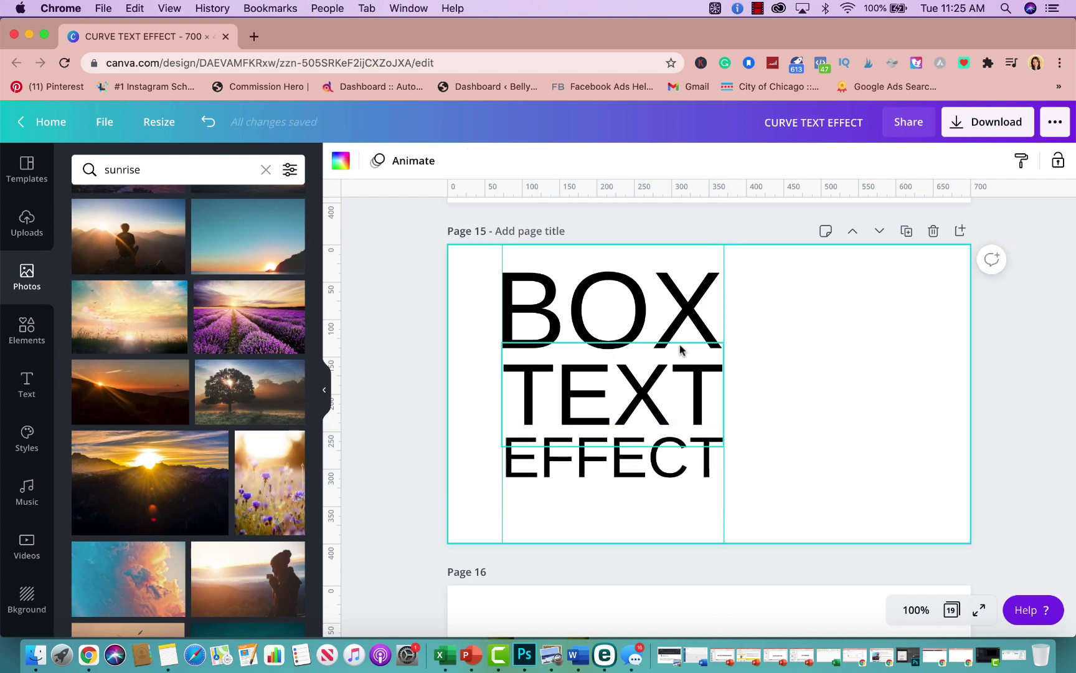
Tighten the vertical gaps between "BOX", "TEXT" and "EFFECT" and group the three text boxes.
{"action": "left_click_drag", "start_coordinate": [672, 400], "coordinate": [672, 382]}
{"action": "left_click", "coordinate": [612, 464]}
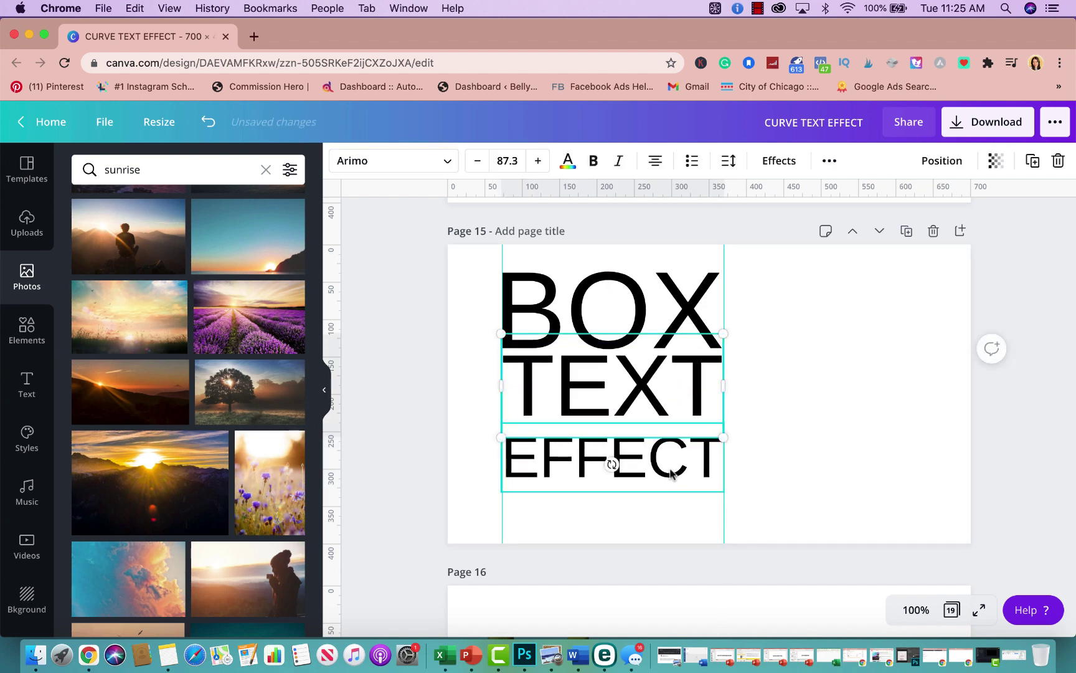
{"action": "left_click", "coordinate": [818, 426]}
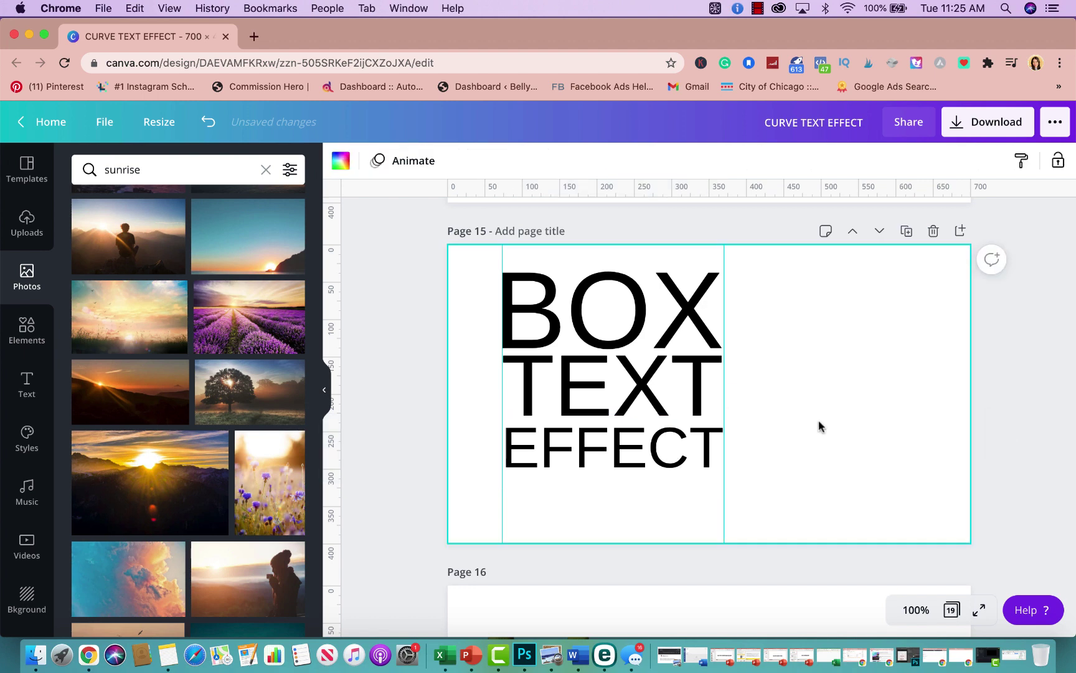
{"action": "left_click_drag", "start_coordinate": [745, 470], "coordinate": [458, 261]}
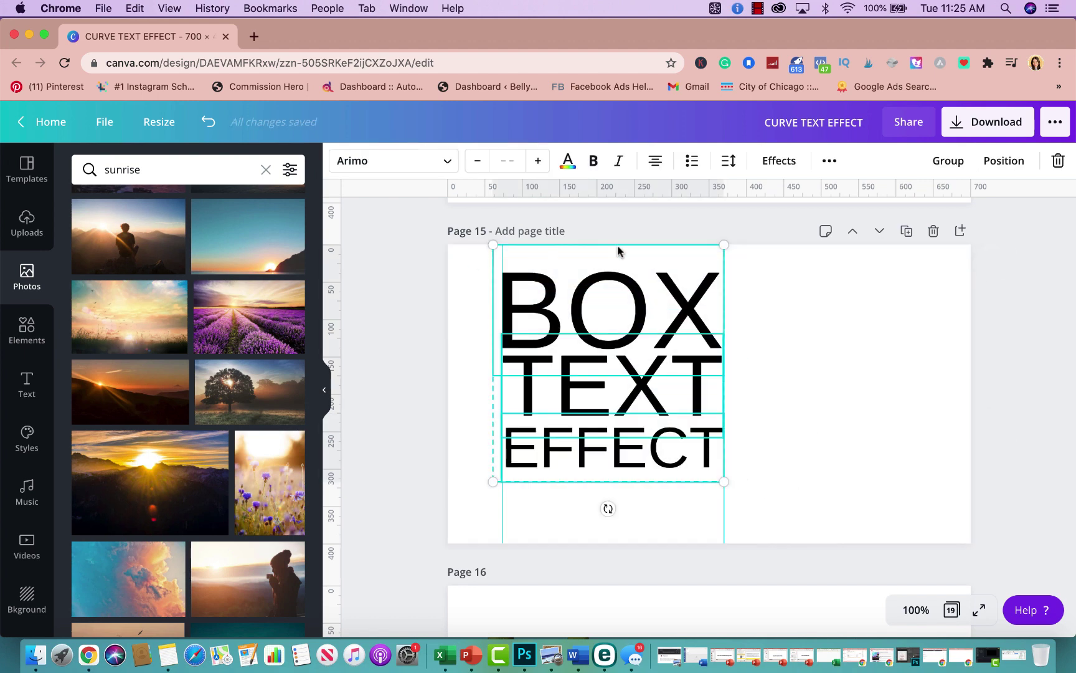
{"action": "left_click", "coordinate": [948, 161]}
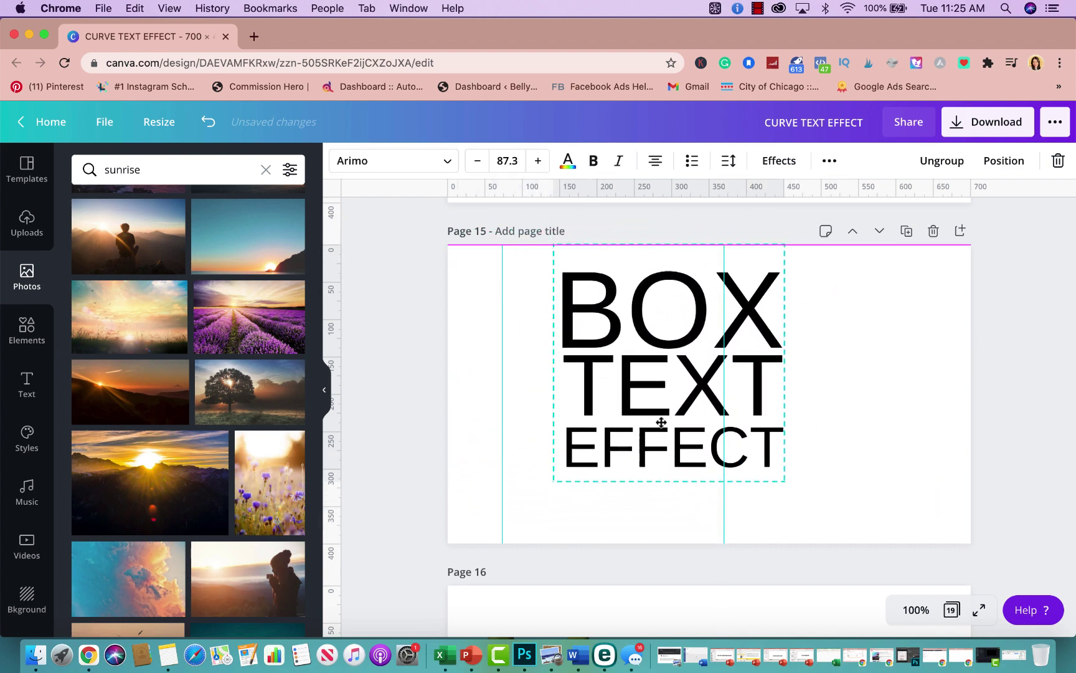
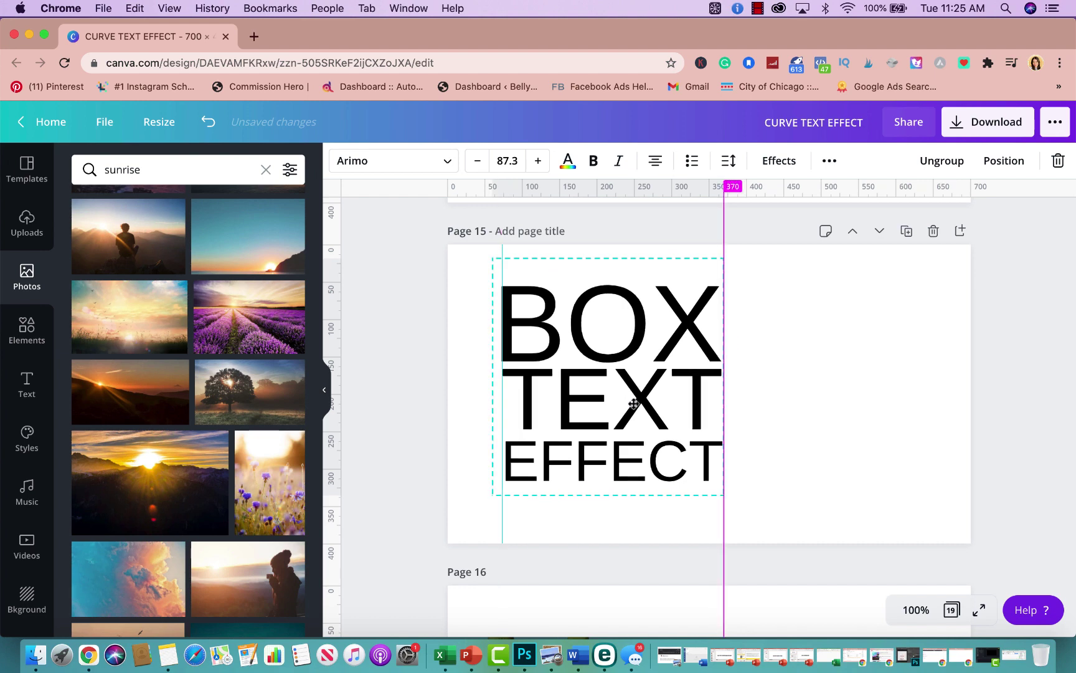
Remove both vertical guides at about 370 and 73 from the design.
{"action": "scroll", "coordinate": [837, 436], "scroll_direction": "down", "scroll_amount": 10}
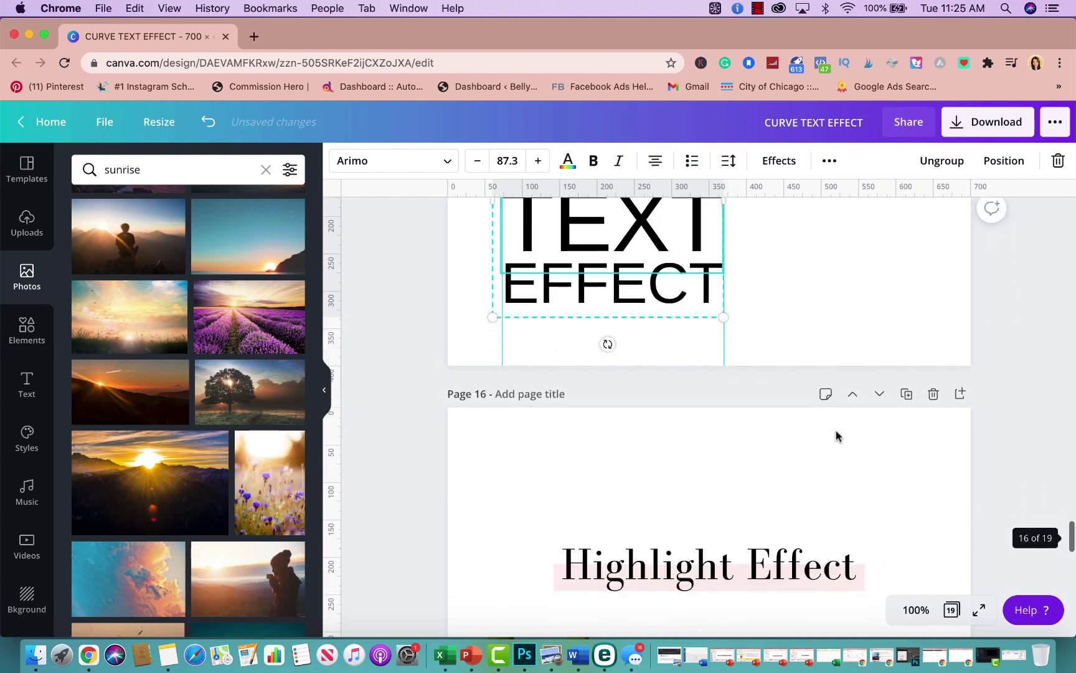
{"action": "scroll", "coordinate": [836, 436], "scroll_direction": "up", "scroll_amount": 2}
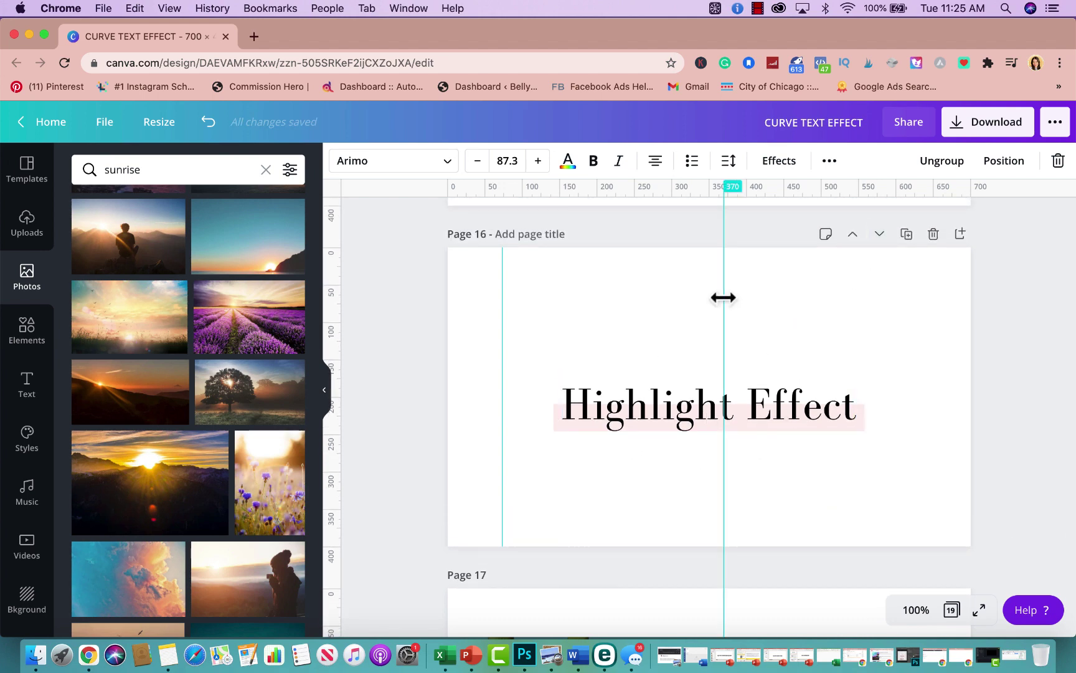
{"action": "left_click_drag", "start_coordinate": [723, 298], "coordinate": [349, 292]}
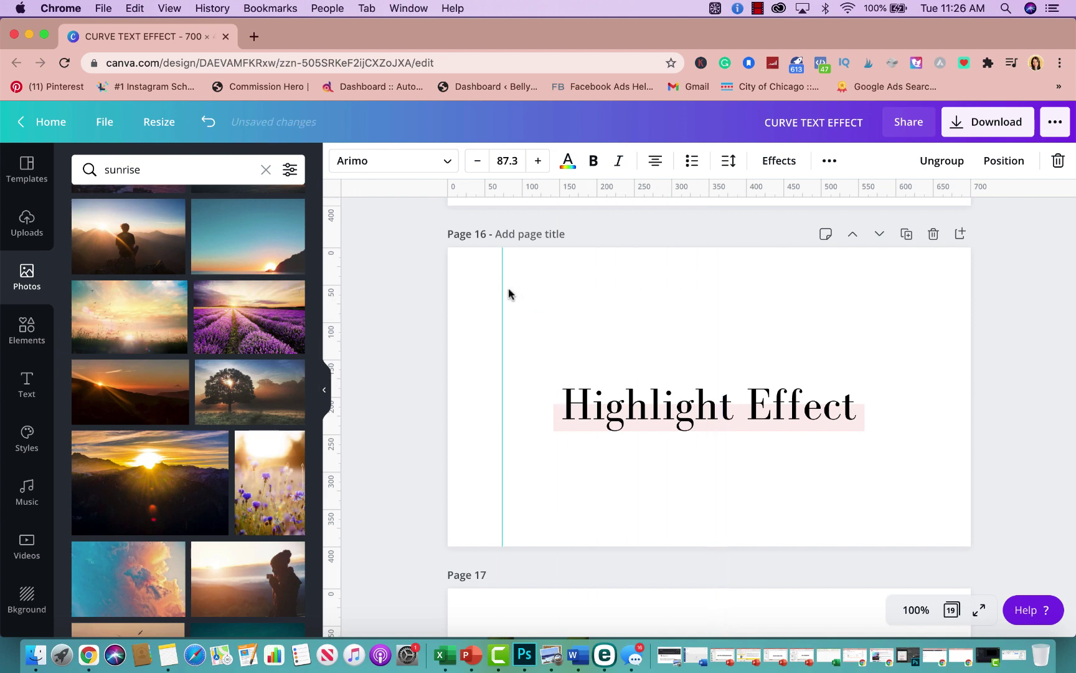
{"action": "left_click_drag", "start_coordinate": [502, 287], "coordinate": [340, 274]}
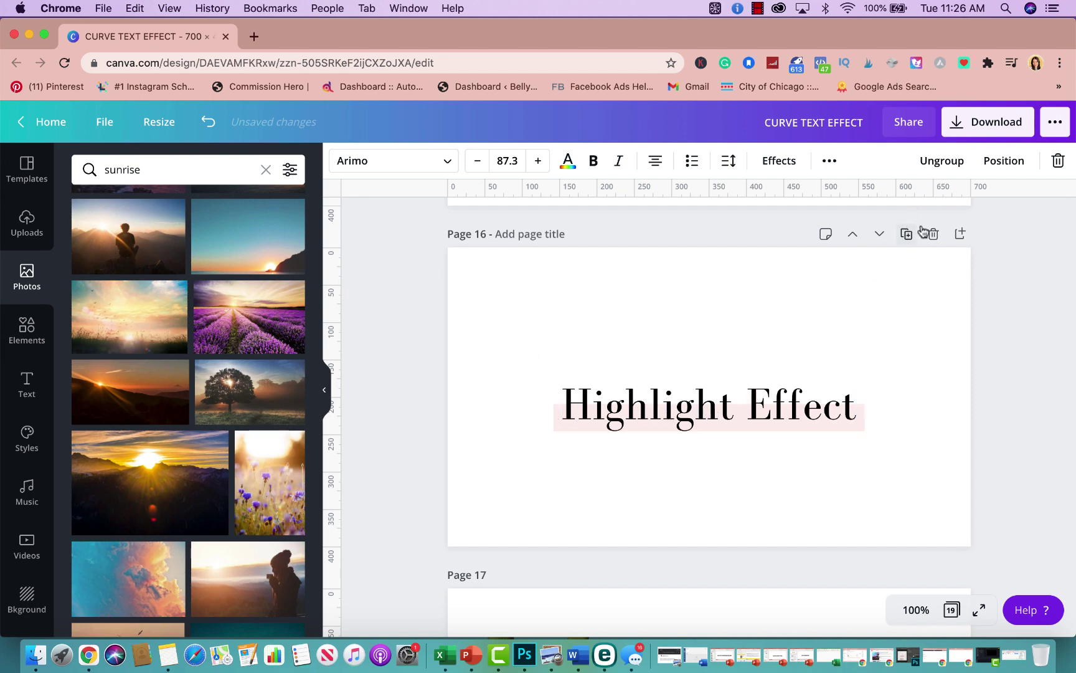
Add a page after the "Highlight Effect" sample on page 16 and place a duplicate of its text on page 17.
{"action": "left_click", "coordinate": [960, 236]}
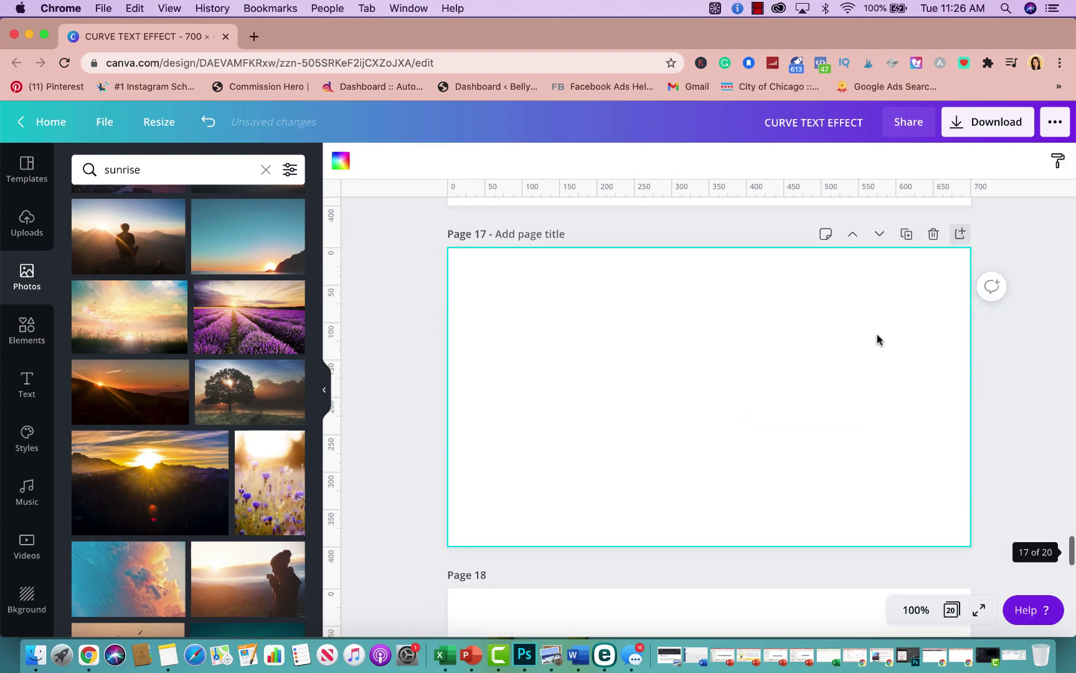
{"action": "scroll", "coordinate": [877, 339], "scroll_direction": "up", "scroll_amount": 4}
{"action": "left_click", "coordinate": [808, 291]}
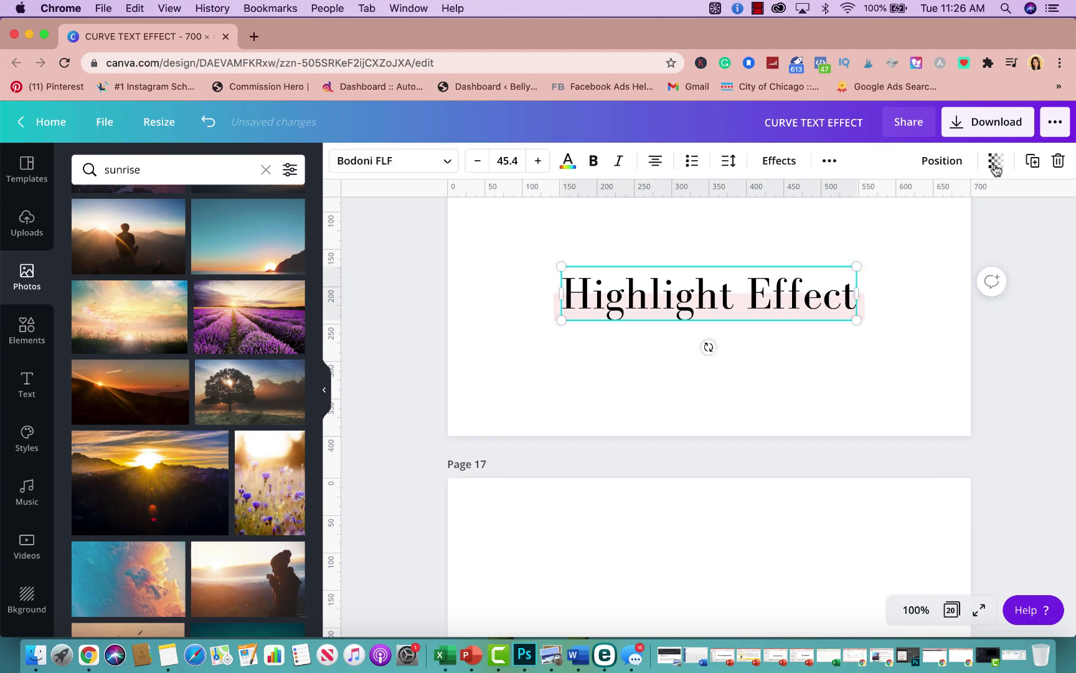
{"action": "left_click", "coordinate": [1033, 161]}
{"action": "left_click_drag", "start_coordinate": [816, 309], "coordinate": [805, 601]}
{"action": "scroll", "coordinate": [806, 600], "scroll_direction": "down", "scroll_amount": 4}
{"action": "scroll", "coordinate": [805, 600], "scroll_direction": "down", "scroll_amount": 1}
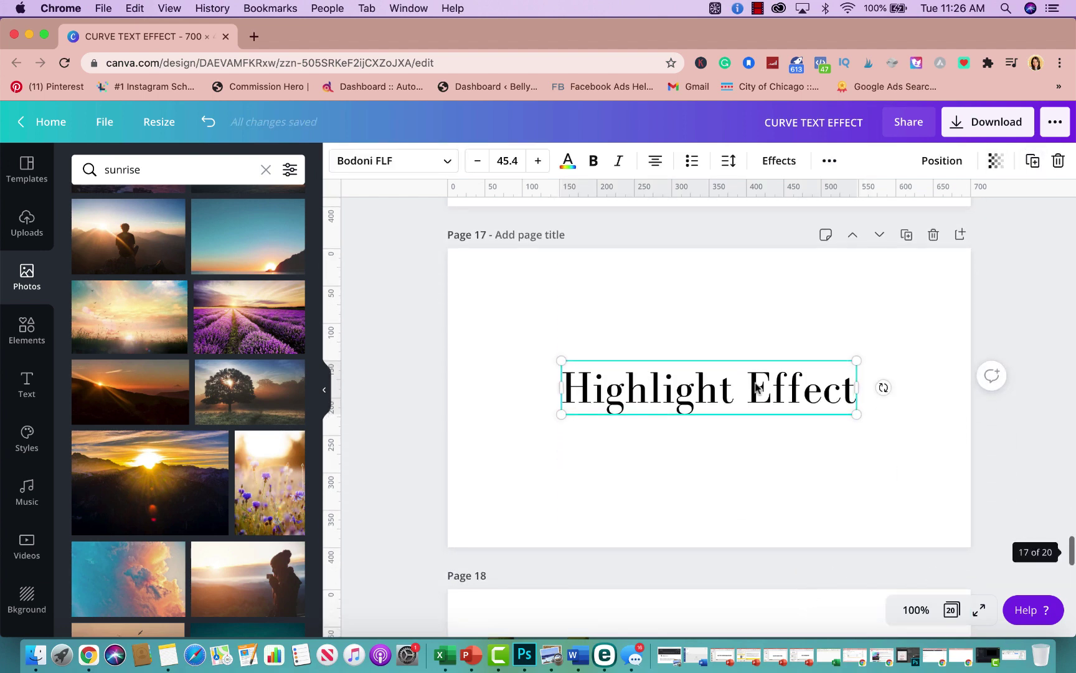
Replace the Frames search in the elements library with the Shapes category and add a plain square to page 17.
{"action": "left_click", "coordinate": [28, 336]}
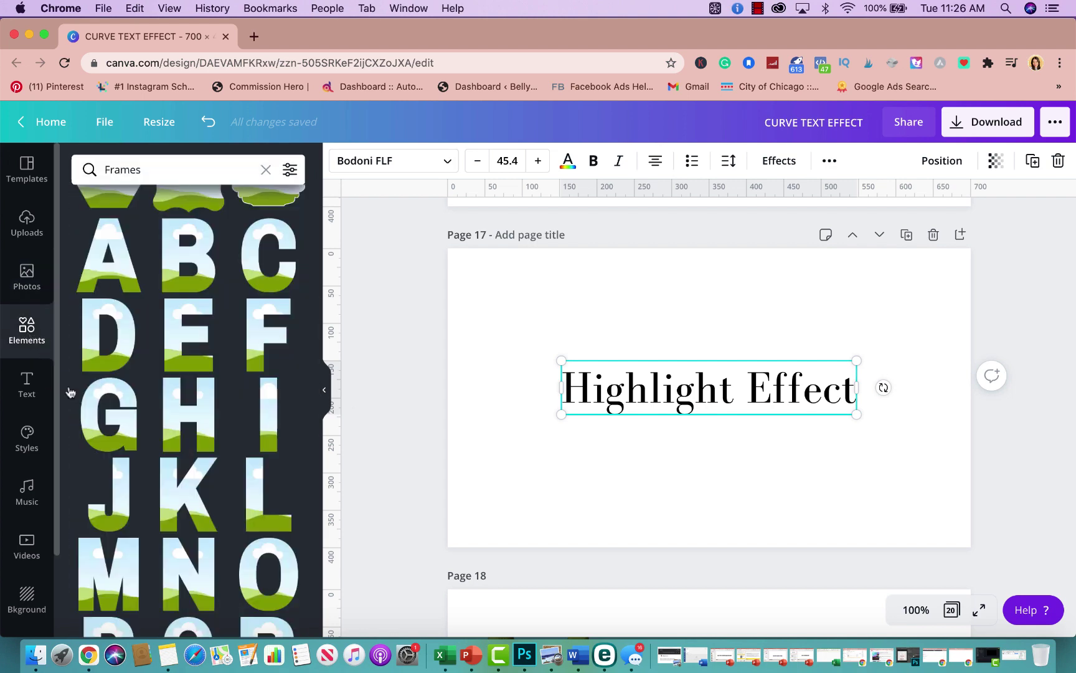
{"action": "left_click", "coordinate": [266, 170]}
{"action": "left_click", "coordinate": [288, 237]}
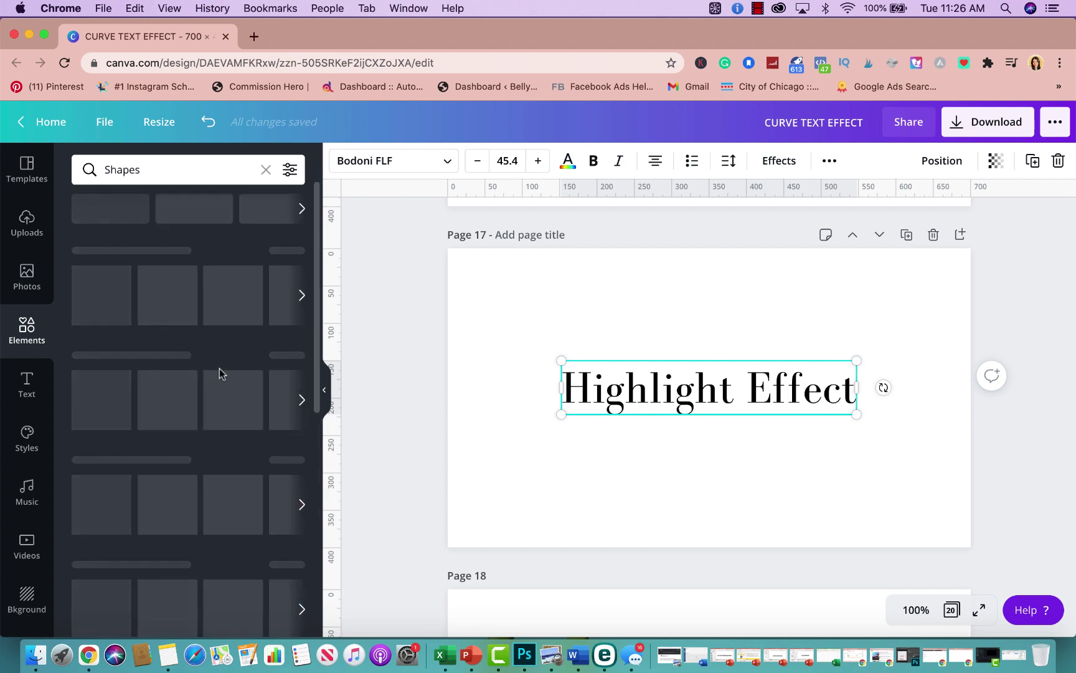
{"action": "left_click", "coordinate": [190, 285]}
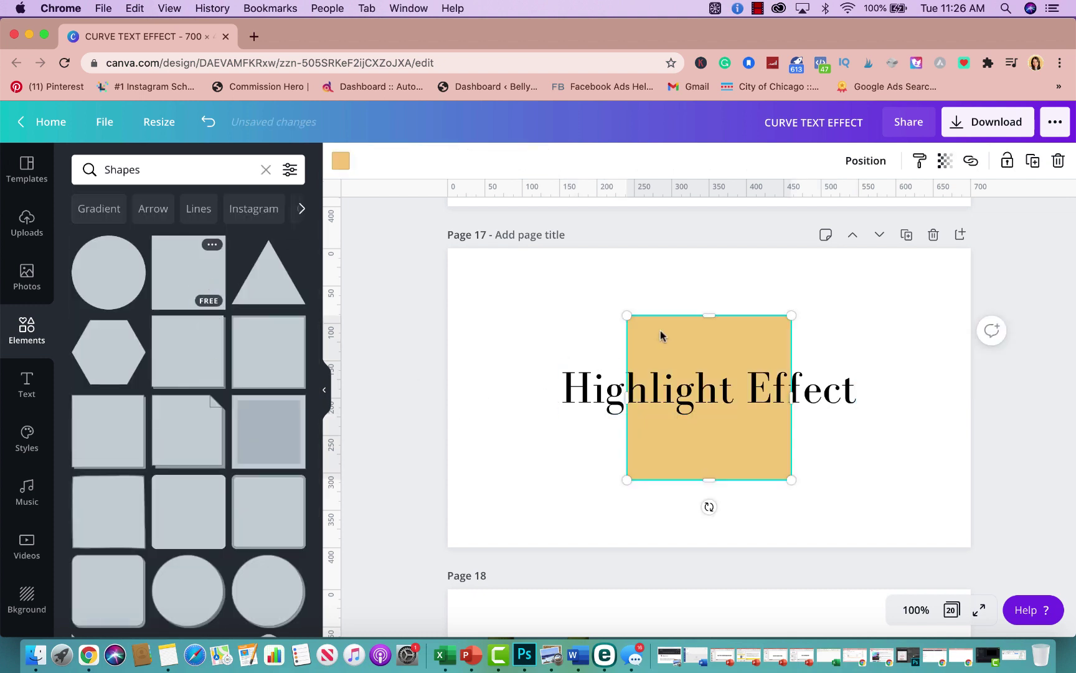
Reshape the square into a thin bar slightly longer than "Highlight Effect" and position it over the lower half of the letters.
{"action": "left_click_drag", "start_coordinate": [711, 312], "coordinate": [709, 454]}
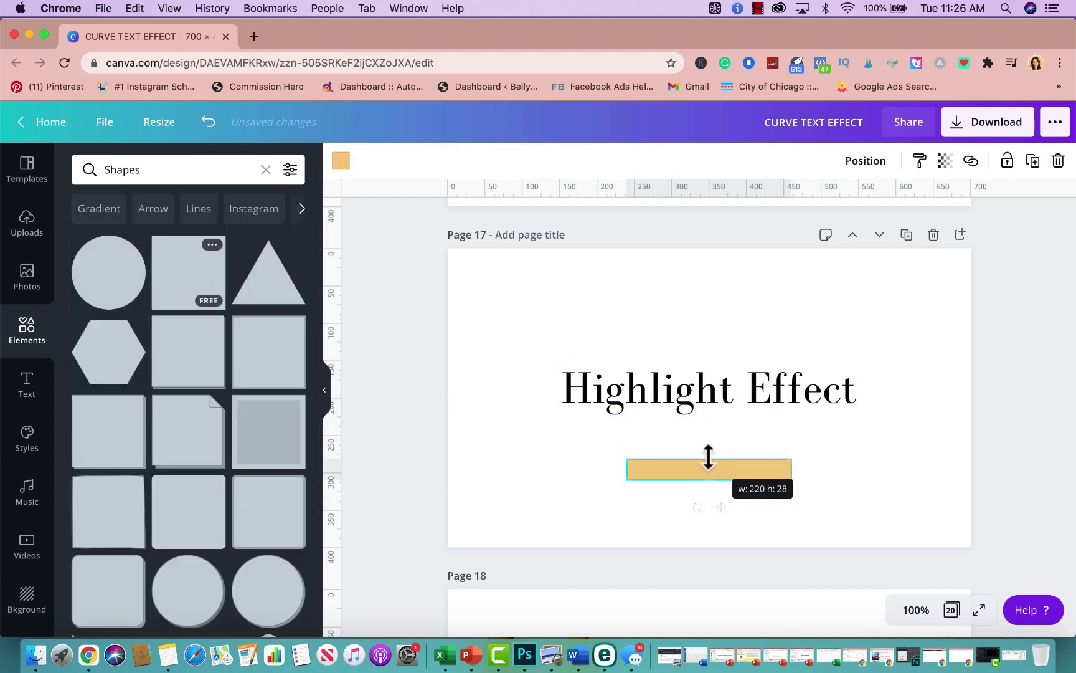
{"action": "left_click_drag", "start_coordinate": [791, 480], "coordinate": [850, 486]}
{"action": "left_click_drag", "start_coordinate": [625, 459], "coordinate": [560, 449]}
{"action": "left_click_drag", "start_coordinate": [704, 451], "coordinate": [704, 462]}
{"action": "left_click_drag", "start_coordinate": [773, 476], "coordinate": [775, 400]}
{"action": "mouse_move", "coordinate": [853, 413]}
{"action": "left_mouse_down"}
{"action": "mouse_move", "coordinate": [865, 413]}
{"action": "mouse_move", "coordinate": [835, 399]}
{"action": "mouse_move", "coordinate": [846, 397]}
{"action": "left_mouse_up"}
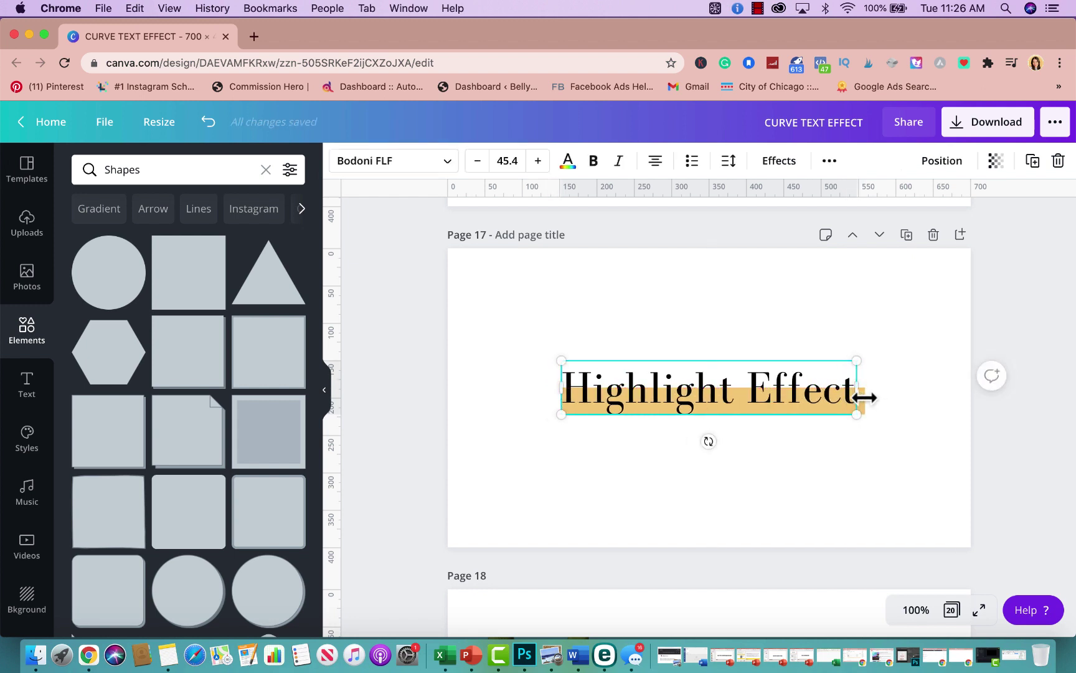
Recolor the highlight bar with the lightest pink swatch of the NB palette.
{"action": "left_click", "coordinate": [796, 507]}
{"action": "left_click", "coordinate": [857, 416]}
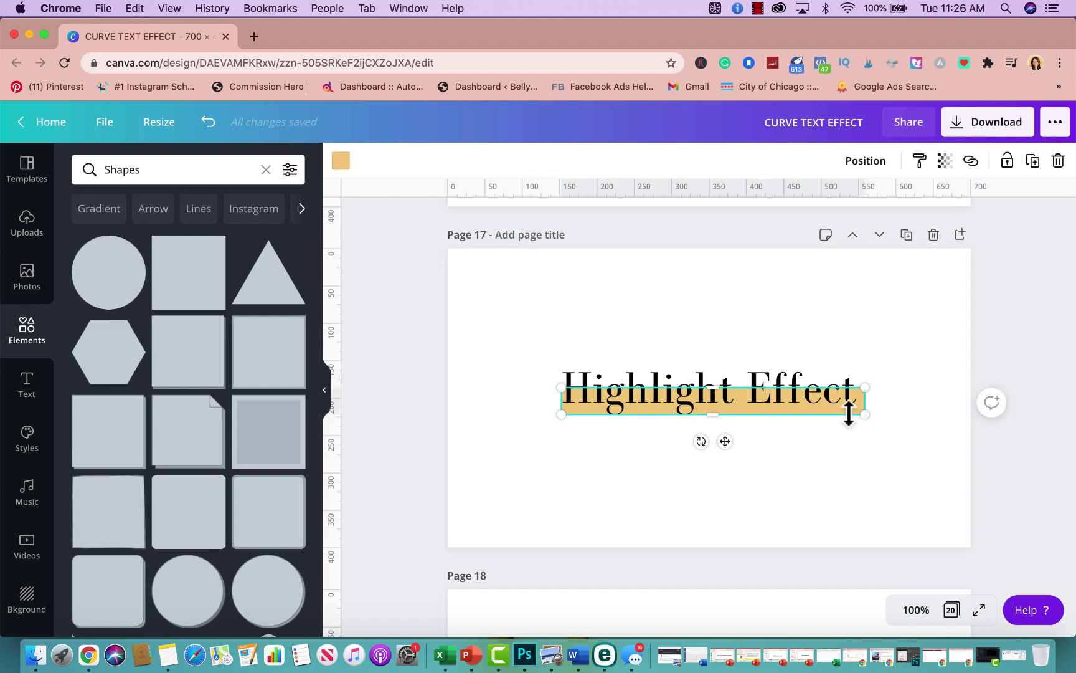
{"action": "left_click", "coordinate": [341, 161]}
{"action": "left_click", "coordinate": [287, 389]}
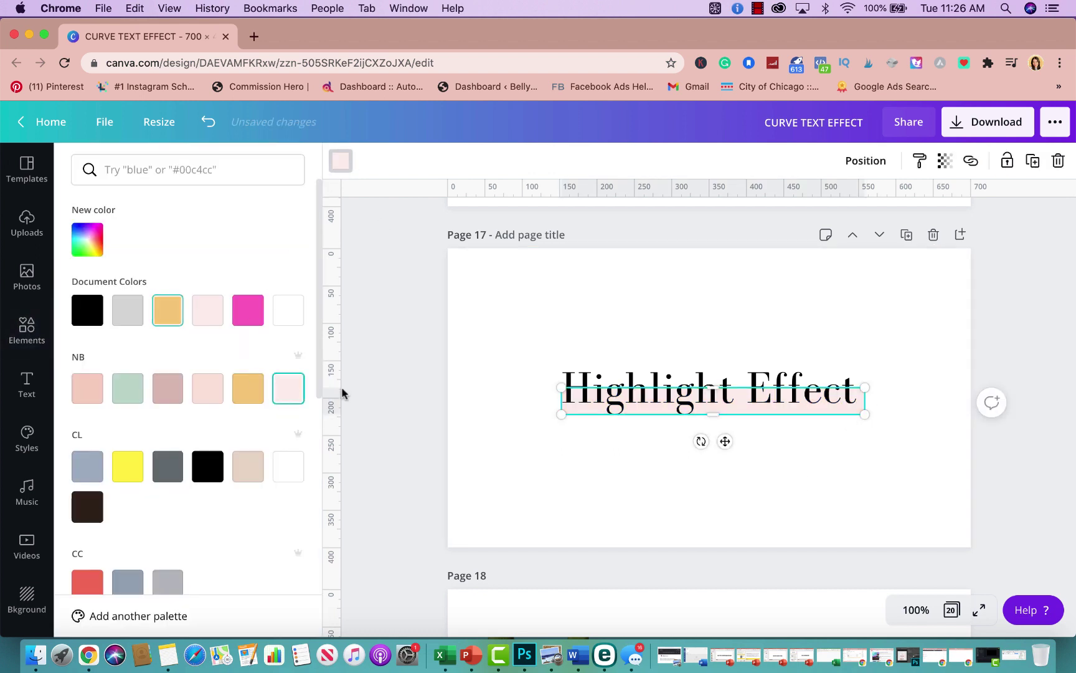
{"action": "key", "text": "Escape"}
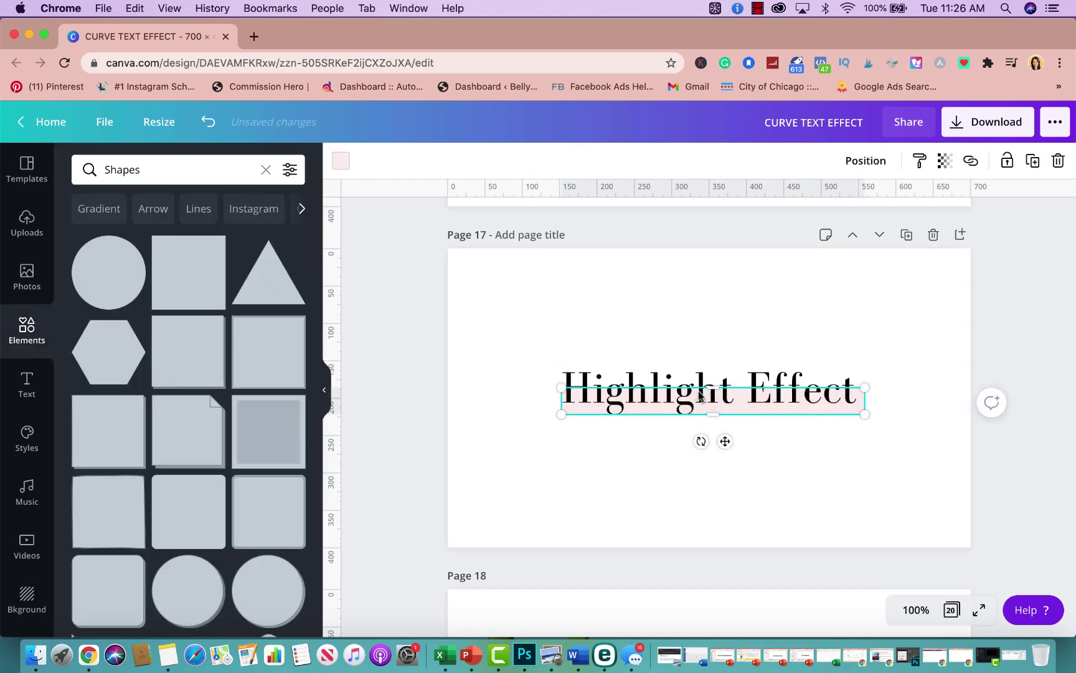
Nudge the "Highlight Effect" text slightly to the right so it sits centered on the pink bar.
{"action": "left_click", "coordinate": [719, 313]}
{"action": "left_click", "coordinate": [623, 387]}
{"action": "left_click_drag", "start_coordinate": [623, 387], "coordinate": [621, 387]}
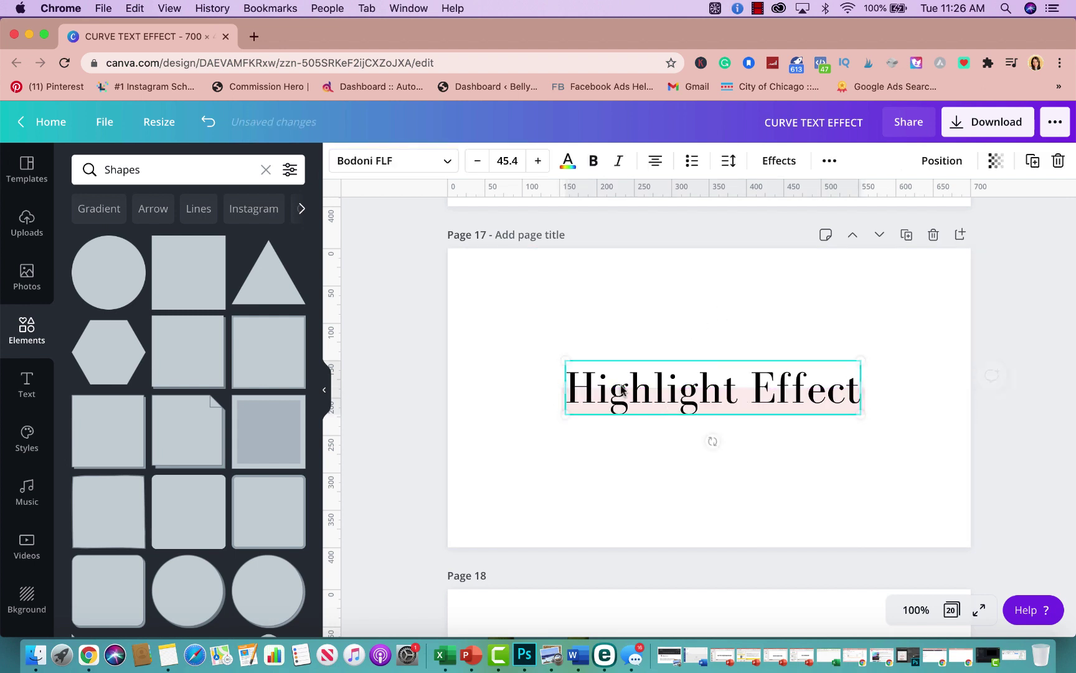
{"action": "left_click", "coordinate": [897, 314]}
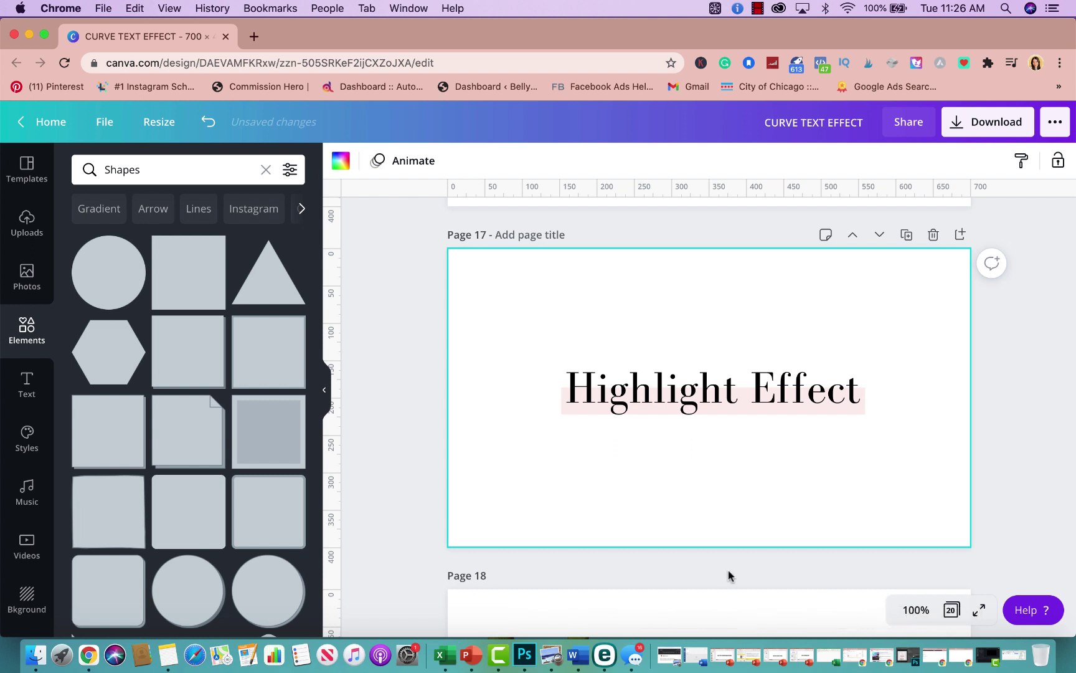
Review the "Glitch Effect" sample on page 18 and add a blank page after it.
{"action": "scroll", "coordinate": [755, 460], "scroll_direction": "down", "scroll_amount": 5}
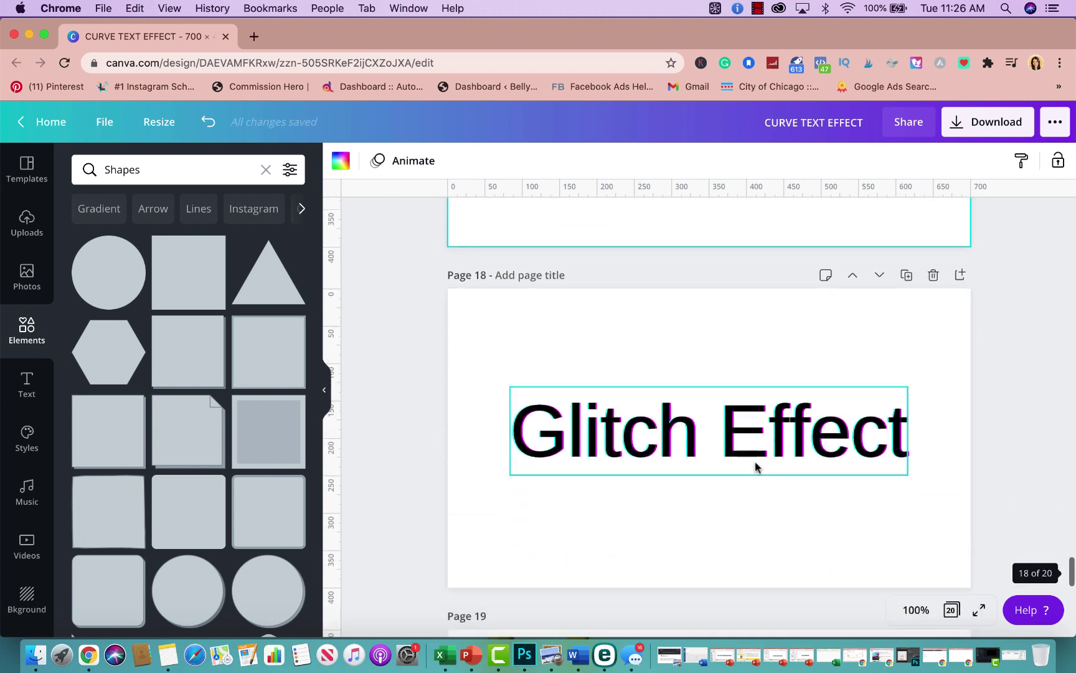
{"action": "scroll", "coordinate": [755, 461], "scroll_direction": "down", "scroll_amount": 2}
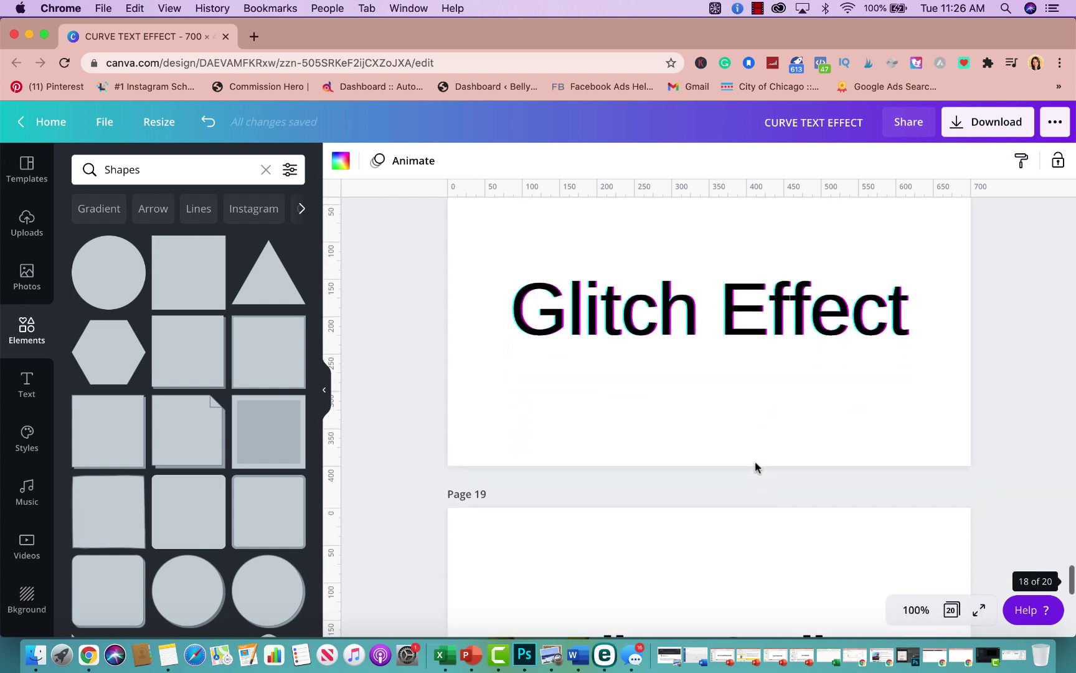
{"action": "scroll", "coordinate": [755, 461], "scroll_direction": "up", "scroll_amount": 3}
{"action": "scroll", "coordinate": [755, 461], "scroll_direction": "up", "scroll_amount": 1}
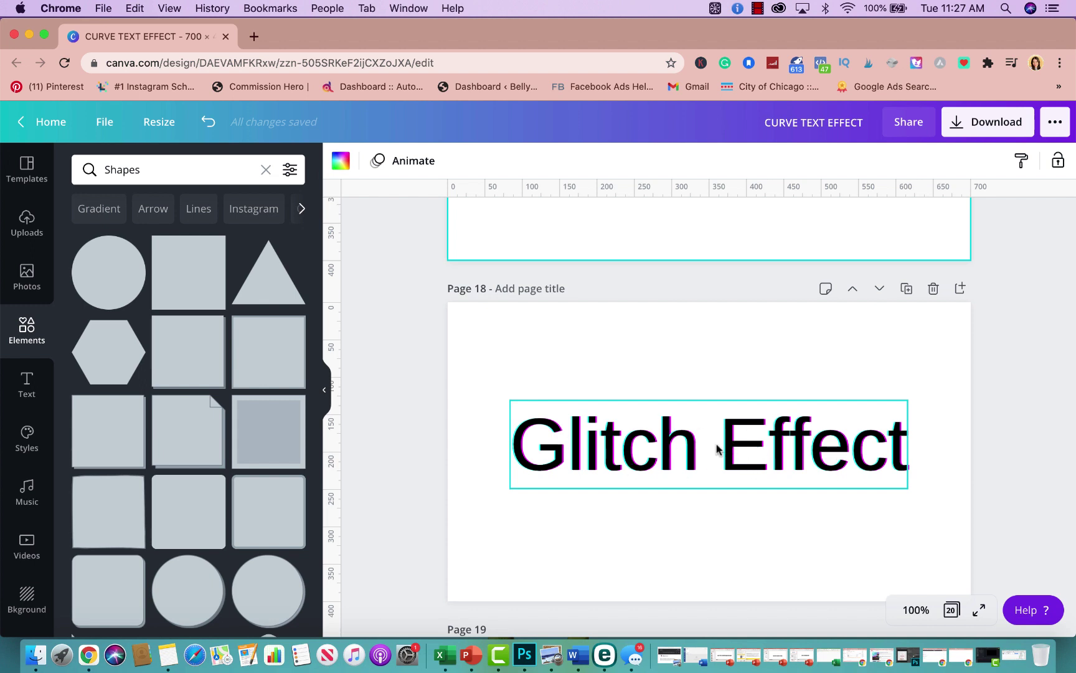
{"action": "left_click", "coordinate": [959, 287]}
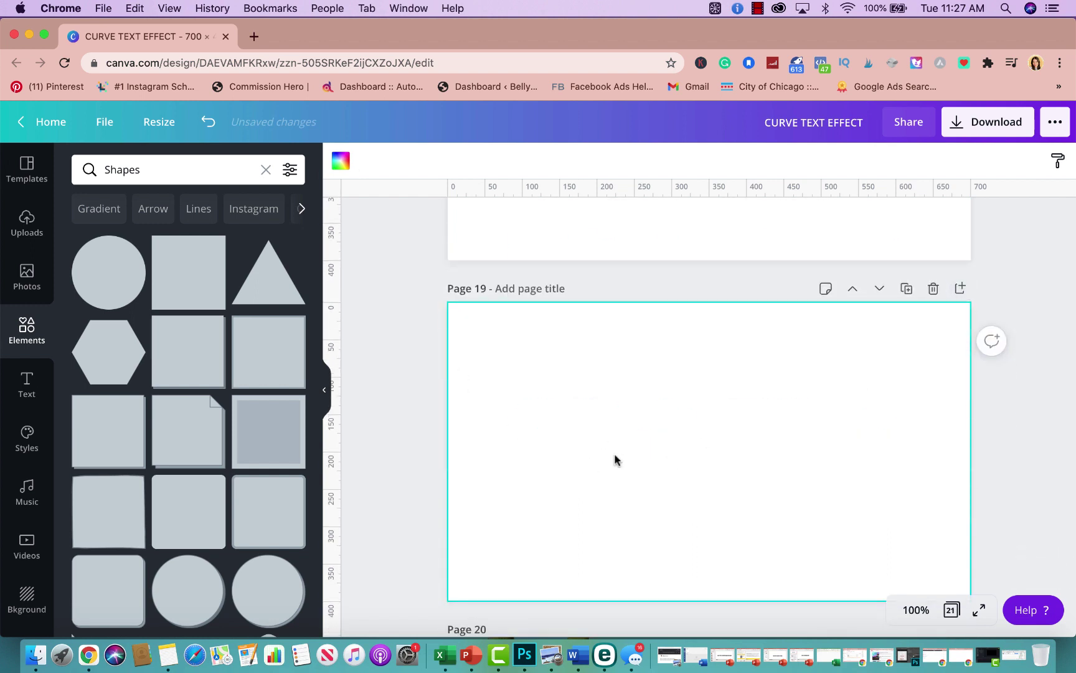
Add the text "GLITCH EFFECT" on blank page 19 and move it down to the middle of the page.
{"action": "key", "text": "t"}
{"action": "left_click", "coordinate": [754, 494]}
{"action": "left_click_drag", "start_coordinate": [753, 494], "coordinate": [531, 412]}
{"action": "type", "text": "G"}
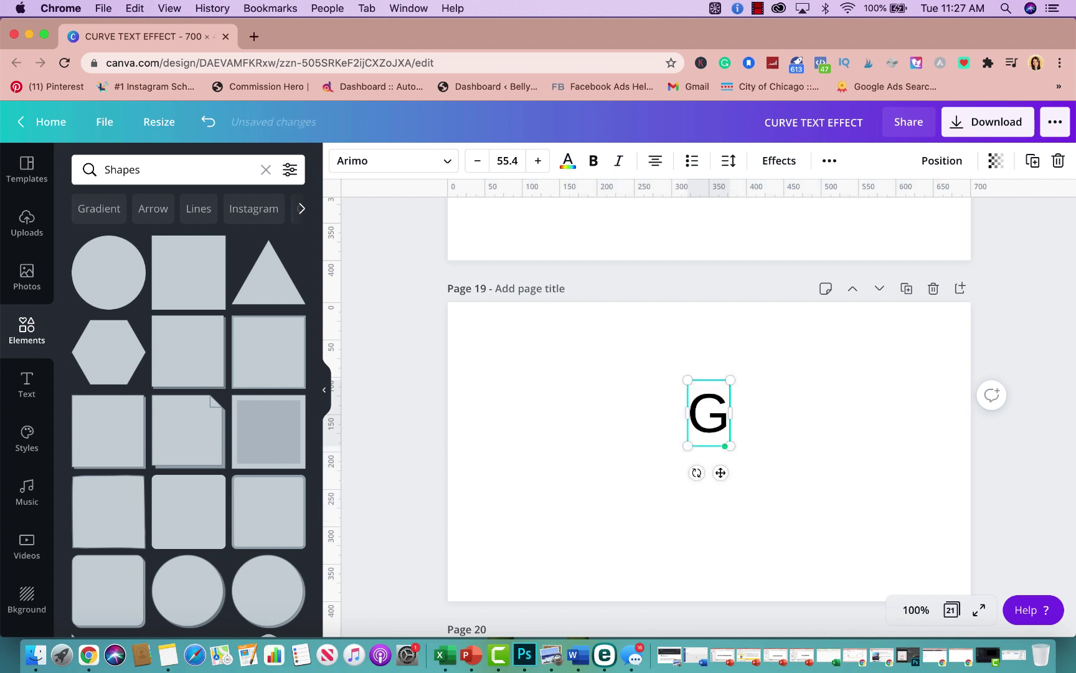
{"action": "type", "text": "LITCH EFFECT"}
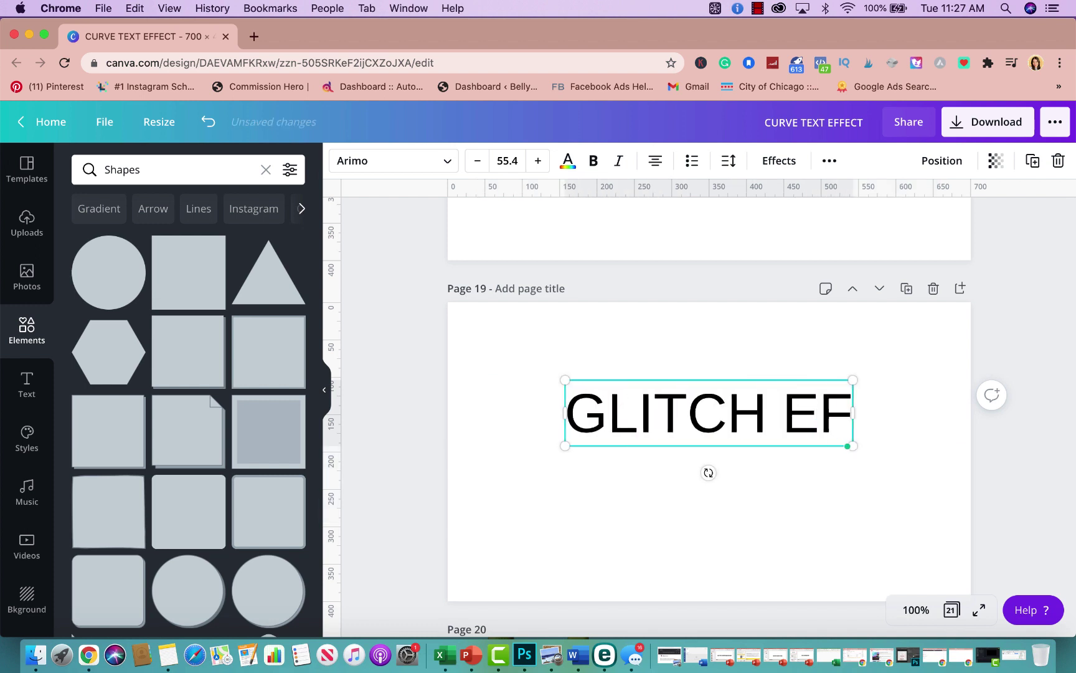
{"action": "left_click_drag", "start_coordinate": [641, 380], "coordinate": [640, 411]}
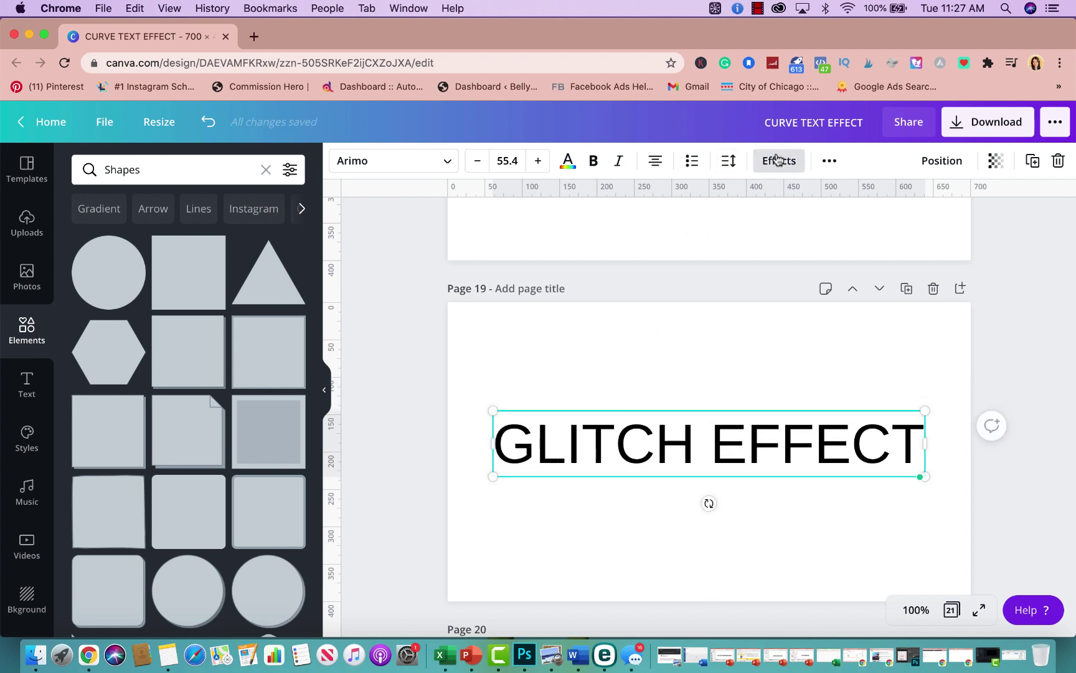
Apply the Glitch effect to "GLITCH EFFECT" with an offset of 34 and a direction of 126.
{"action": "left_click", "coordinate": [777, 160]}
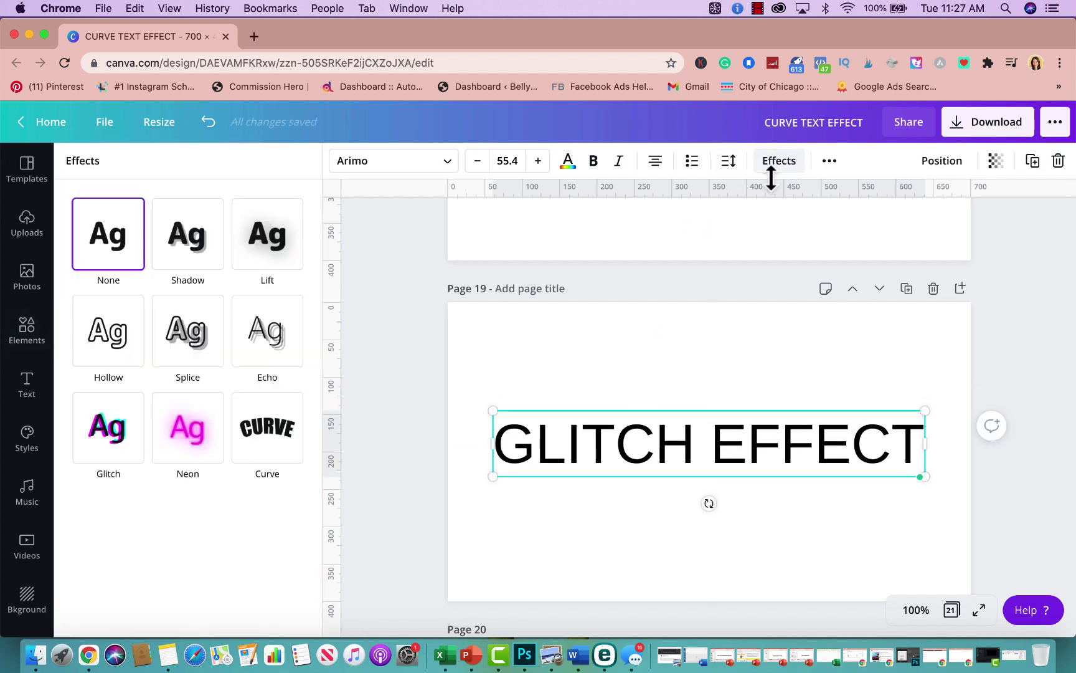
{"action": "left_click", "coordinate": [114, 430]}
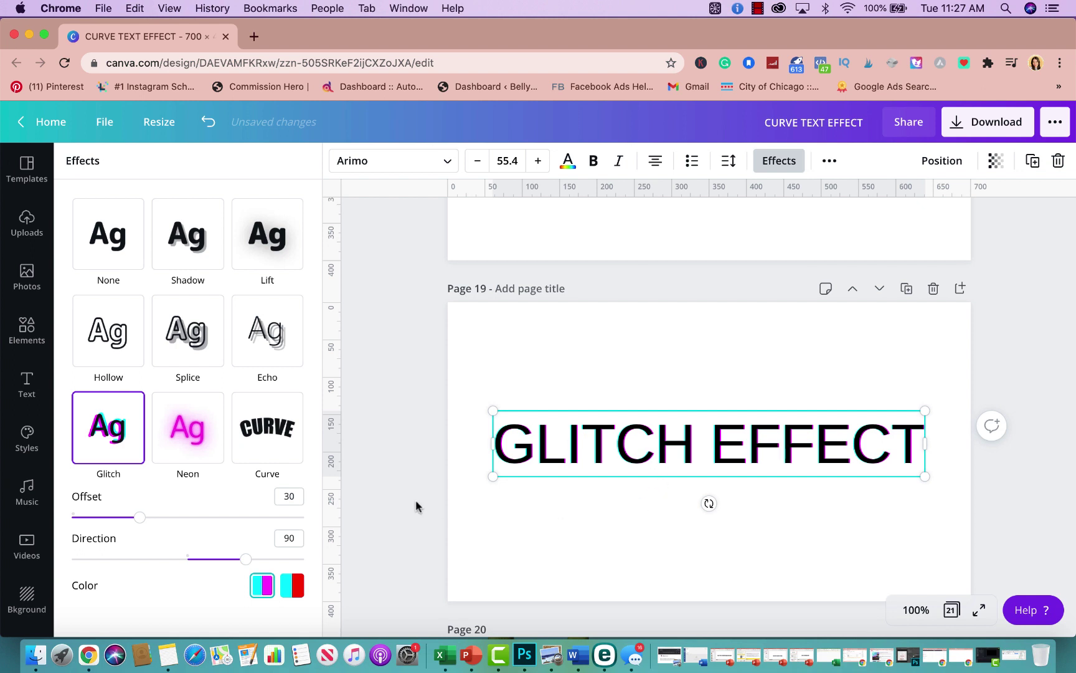
{"action": "mouse_move", "coordinate": [137, 519]}
{"action": "left_mouse_down"}
{"action": "mouse_move", "coordinate": [234, 522]}
{"action": "mouse_move", "coordinate": [150, 519]}
{"action": "left_mouse_up"}
{"action": "left_click_drag", "start_coordinate": [246, 559], "coordinate": [269, 572]}
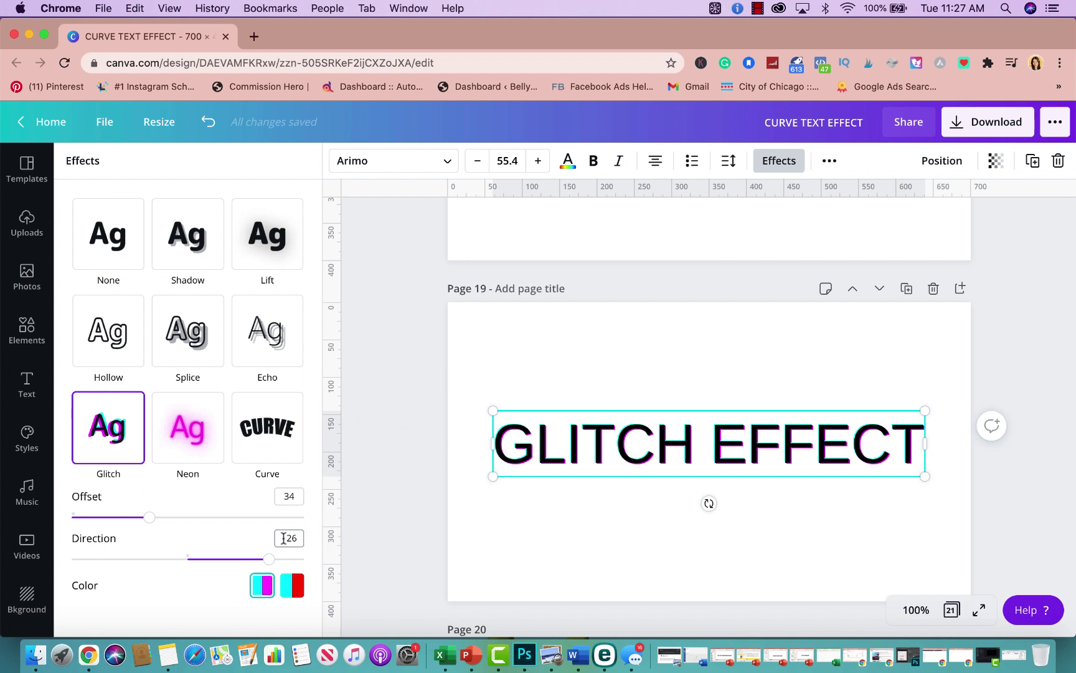
Try several palette colors on the "GLITCH EFFECT" text and settle on the dark brown swatch of the CL palette.
{"action": "left_click", "coordinate": [568, 161]}
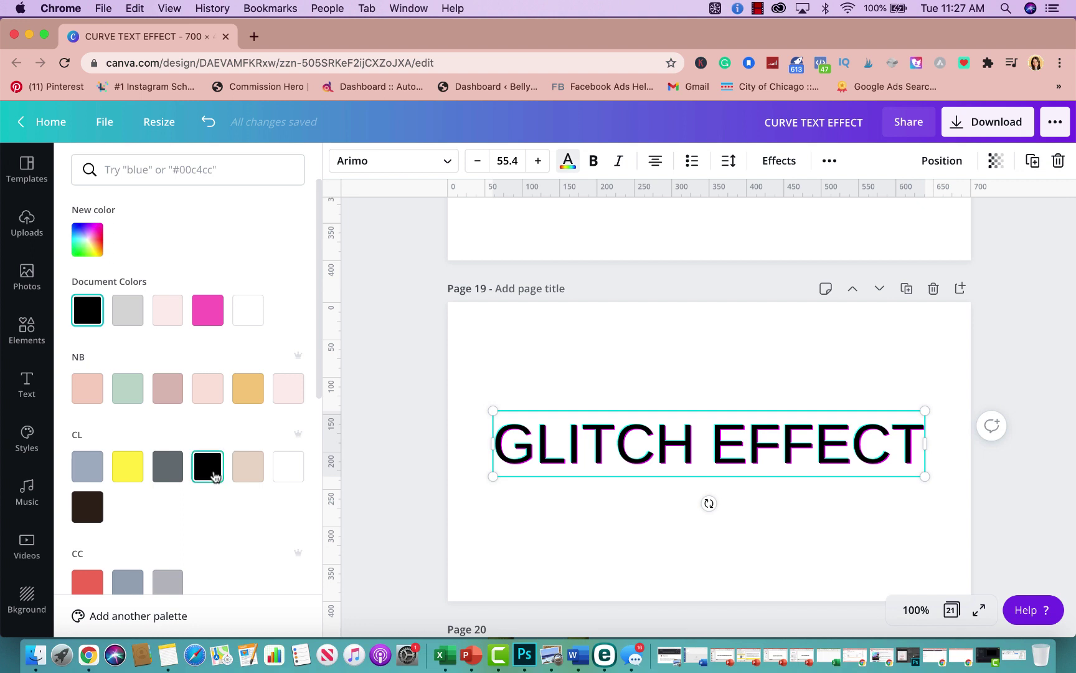
{"action": "left_click", "coordinate": [240, 474]}
{"action": "left_click", "coordinate": [222, 395]}
{"action": "left_click", "coordinate": [243, 398]}
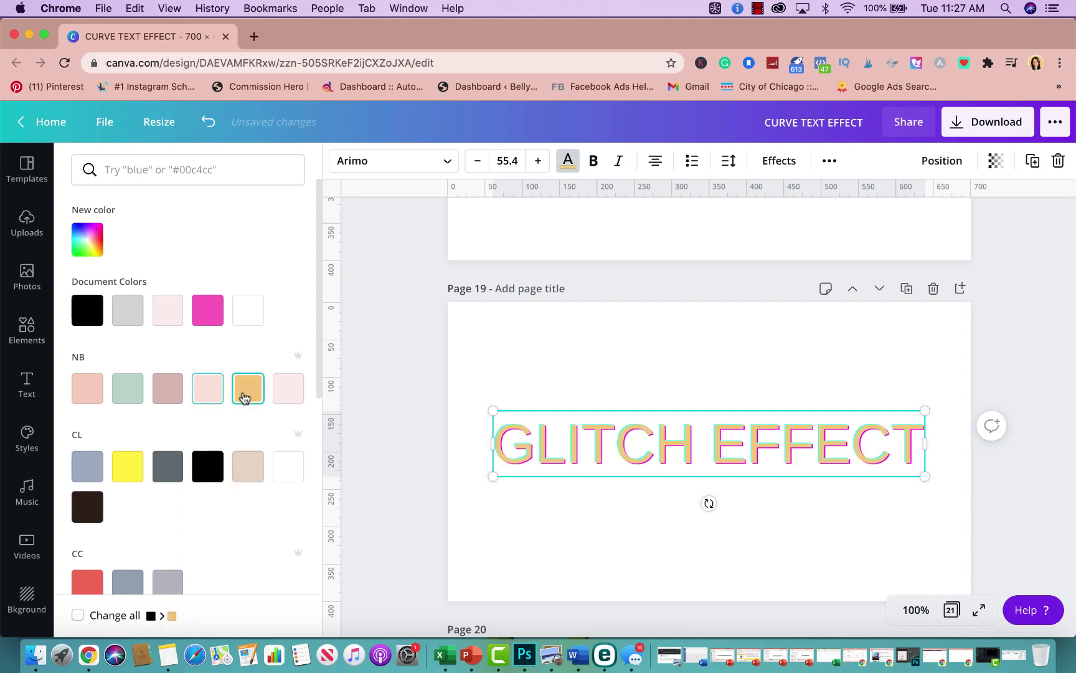
{"action": "left_click", "coordinate": [205, 320]}
{"action": "left_click", "coordinate": [87, 508]}
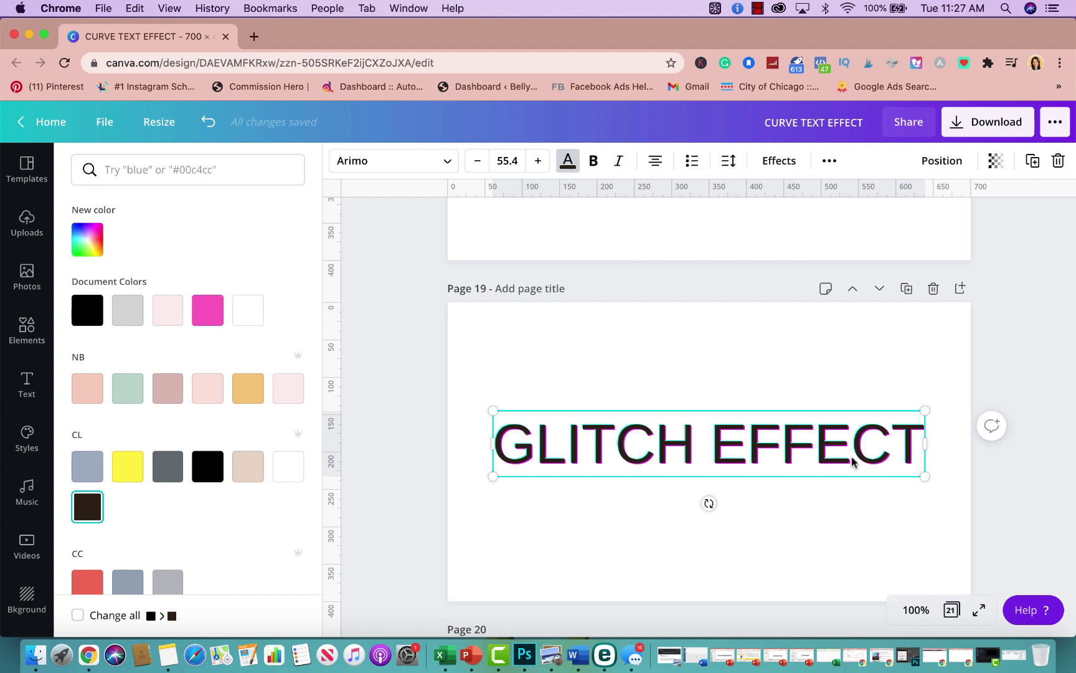
Add a blank page after the "Hollow Outline" sample on page 20 and put the text "Hollow Outline" on it.
{"action": "scroll", "coordinate": [852, 461], "scroll_direction": "down", "scroll_amount": 5}
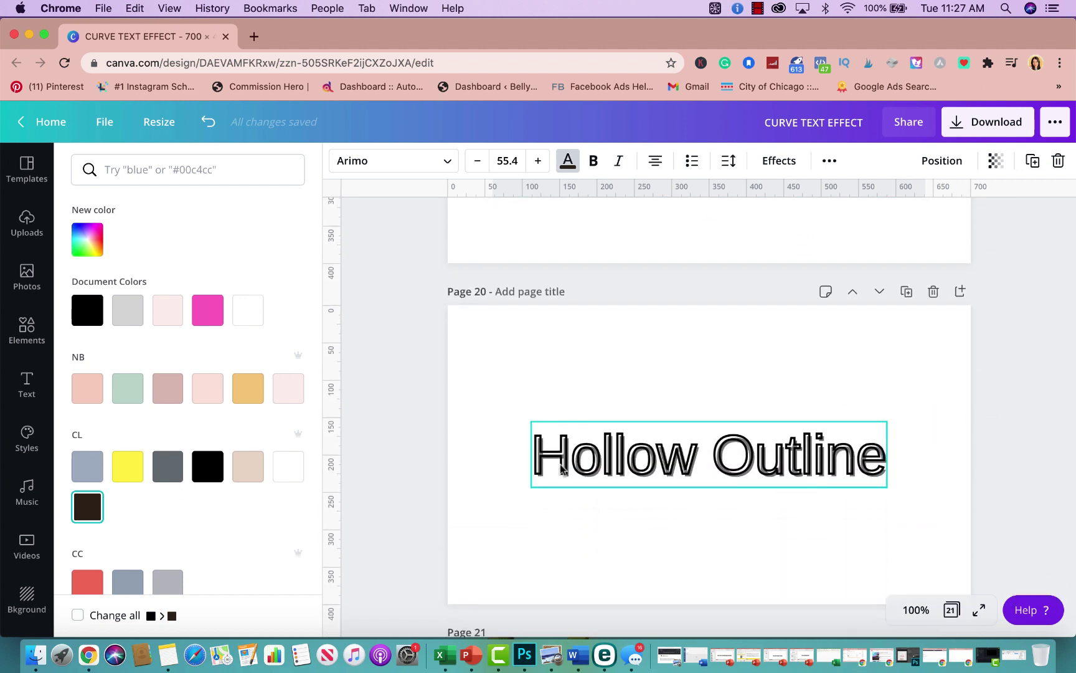
{"action": "left_click", "coordinate": [960, 291]}
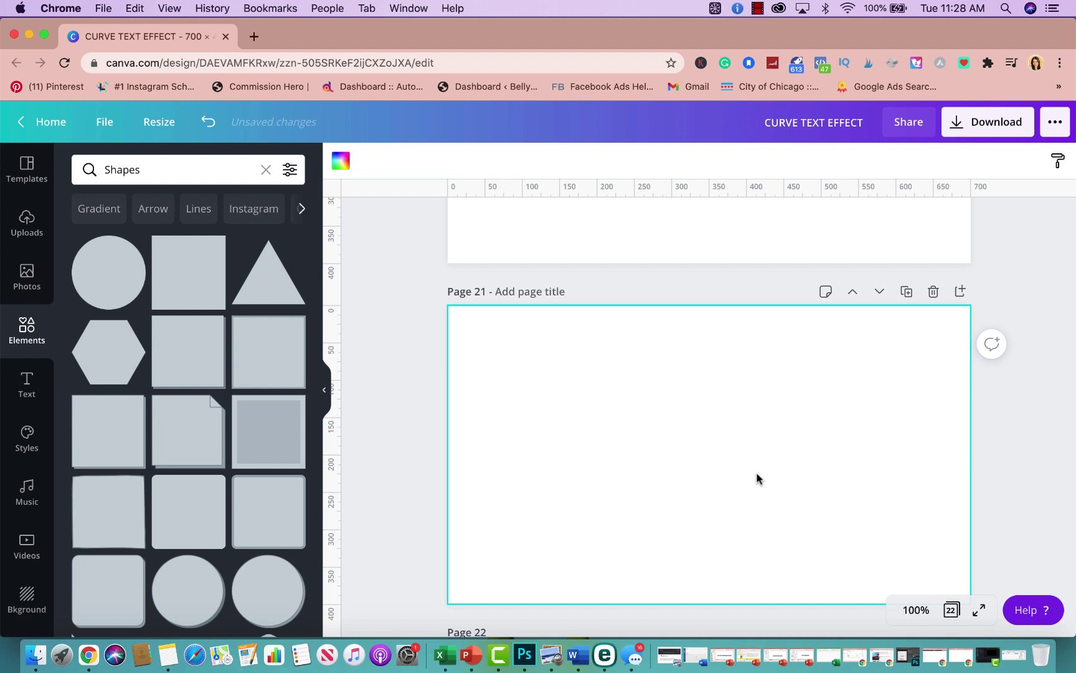
{"action": "type", "text": "text"}
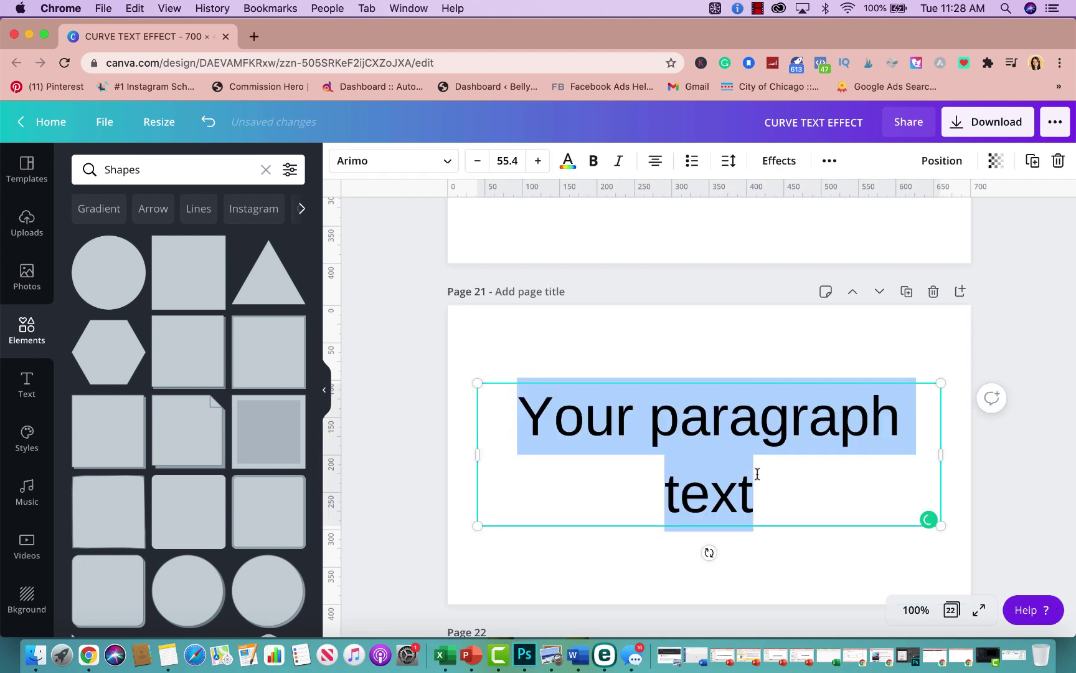
{"action": "type", "text": "How"}
{"action": "key", "text": "BackSpace"}
{"action": "type", "text": "llow Outline"}
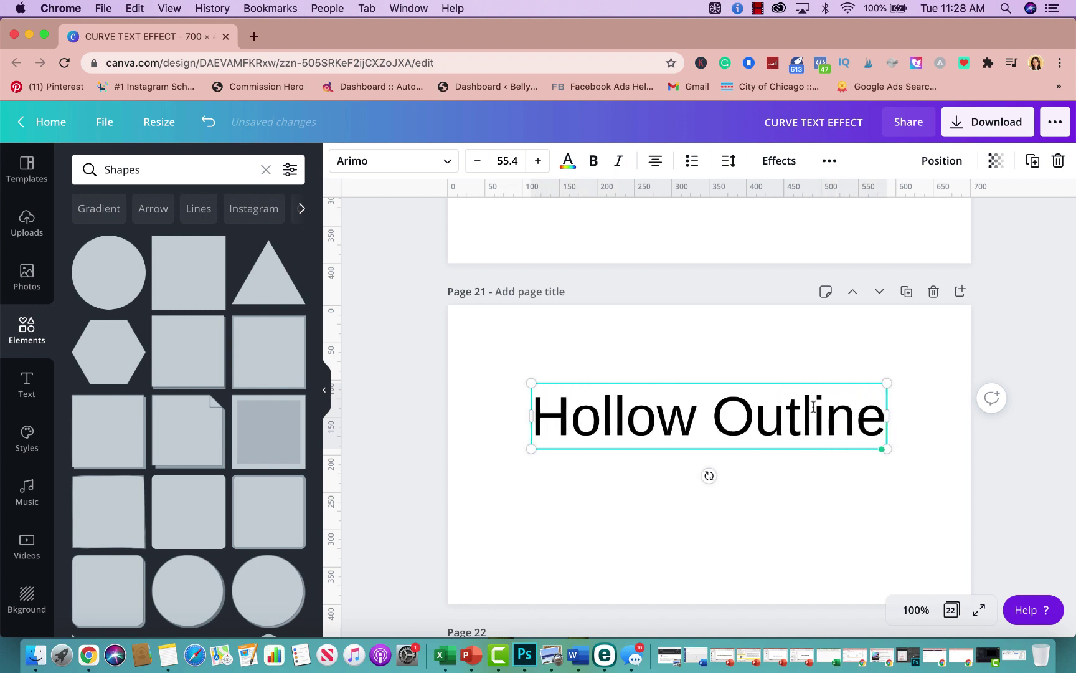
Move the "Hollow Outline" text down to the middle of page 21 and apply the Hollow effect to it.
{"action": "left_click_drag", "start_coordinate": [800, 394], "coordinate": [804, 412]}
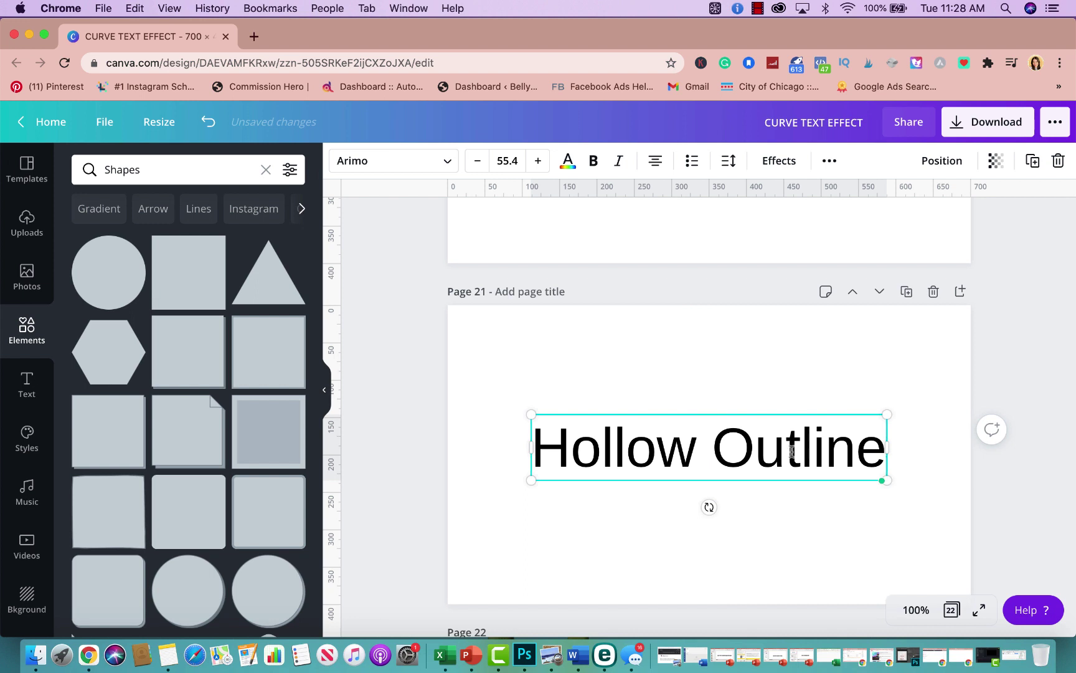
{"action": "left_click", "coordinate": [779, 162]}
{"action": "left_click", "coordinate": [114, 326]}
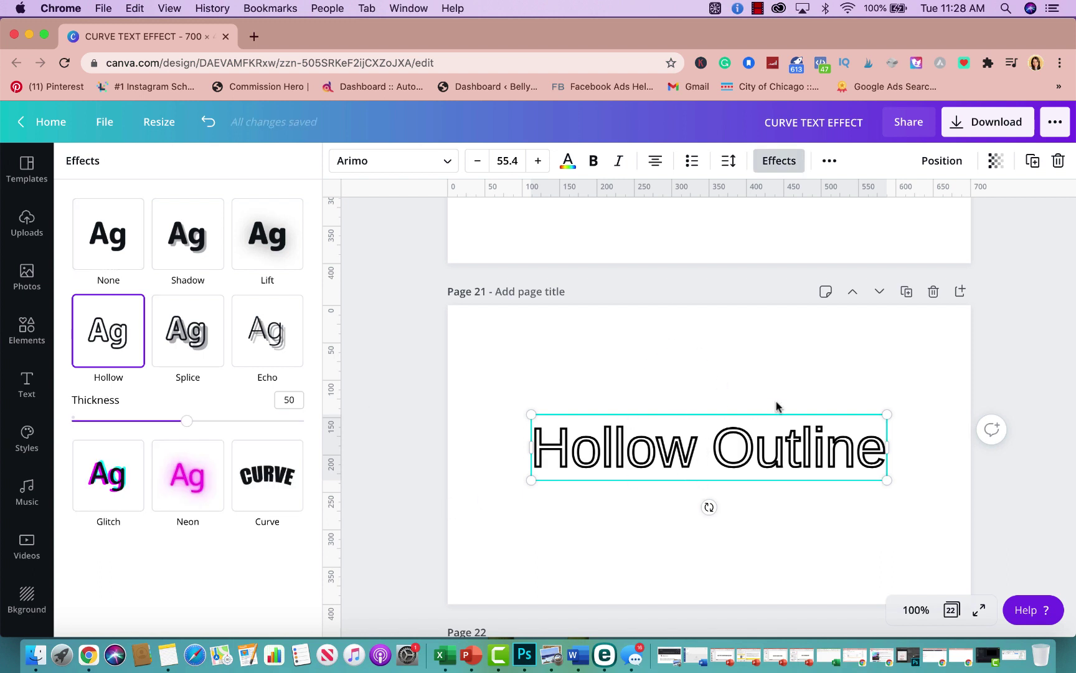
Compare the pink-filled outline sample on page 22 with the new hollow text and add a blank page after the sample.
{"action": "scroll", "coordinate": [792, 454], "scroll_direction": "down", "scroll_amount": 5}
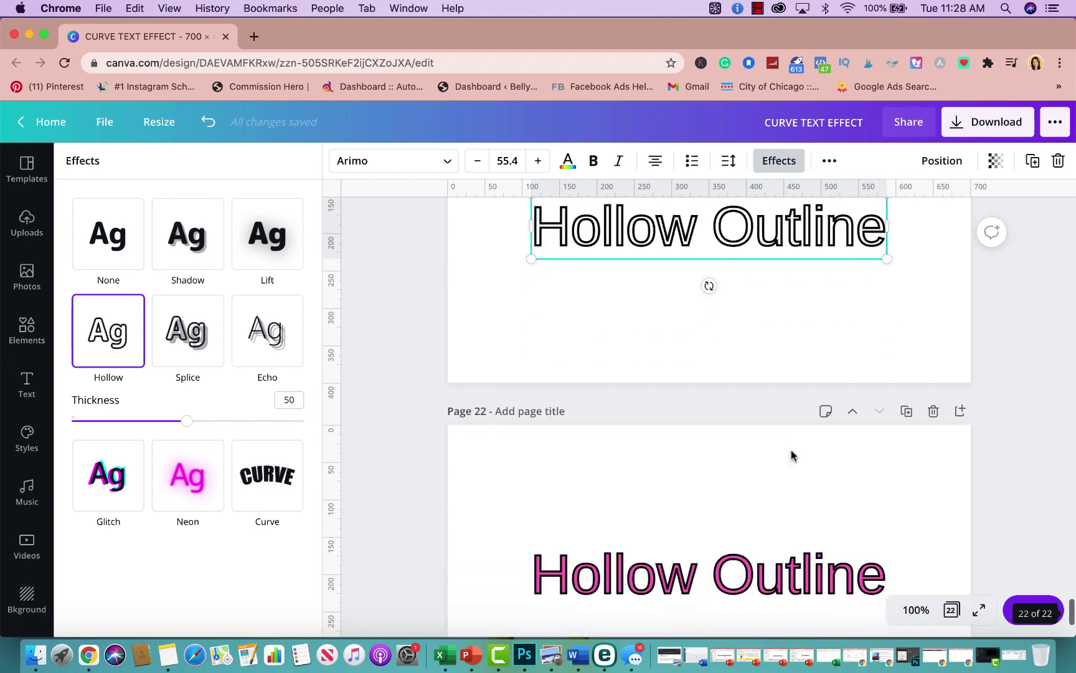
{"action": "scroll", "coordinate": [792, 454], "scroll_direction": "down", "scroll_amount": 1}
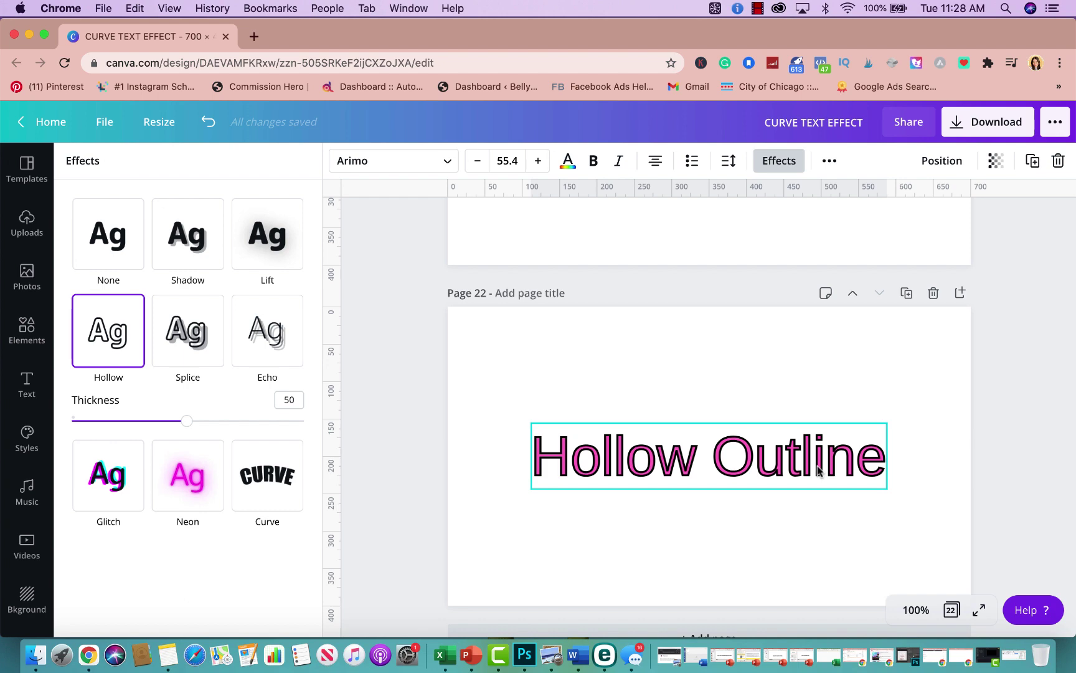
{"action": "scroll", "coordinate": [797, 401], "scroll_direction": "up", "scroll_amount": 5}
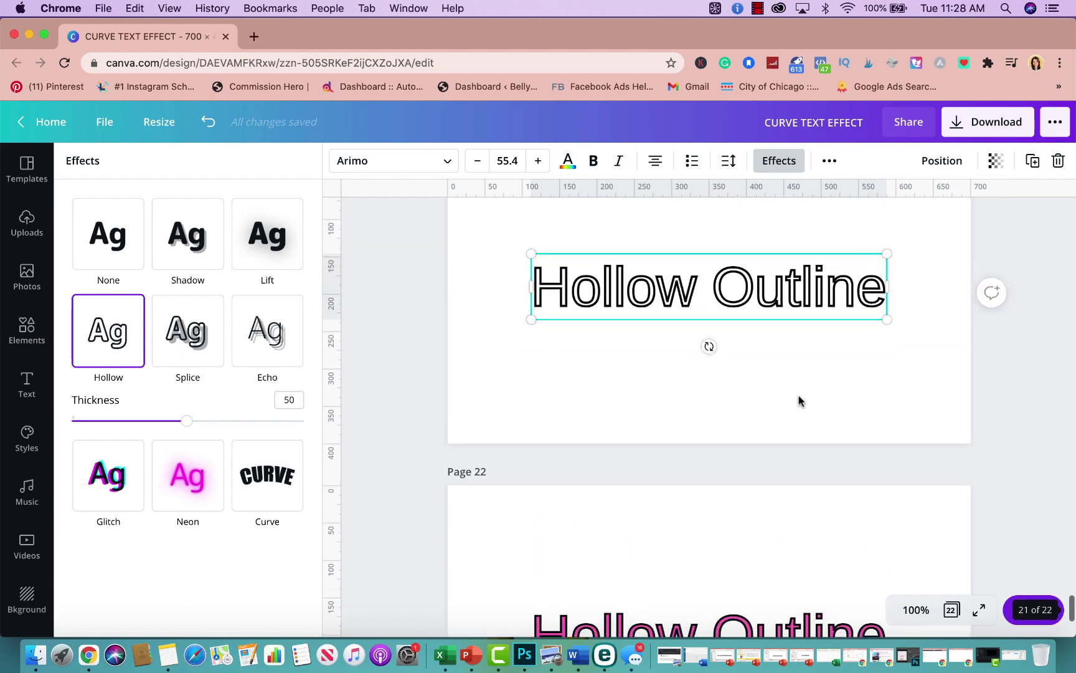
{"action": "scroll", "coordinate": [801, 401], "scroll_direction": "down", "scroll_amount": 5}
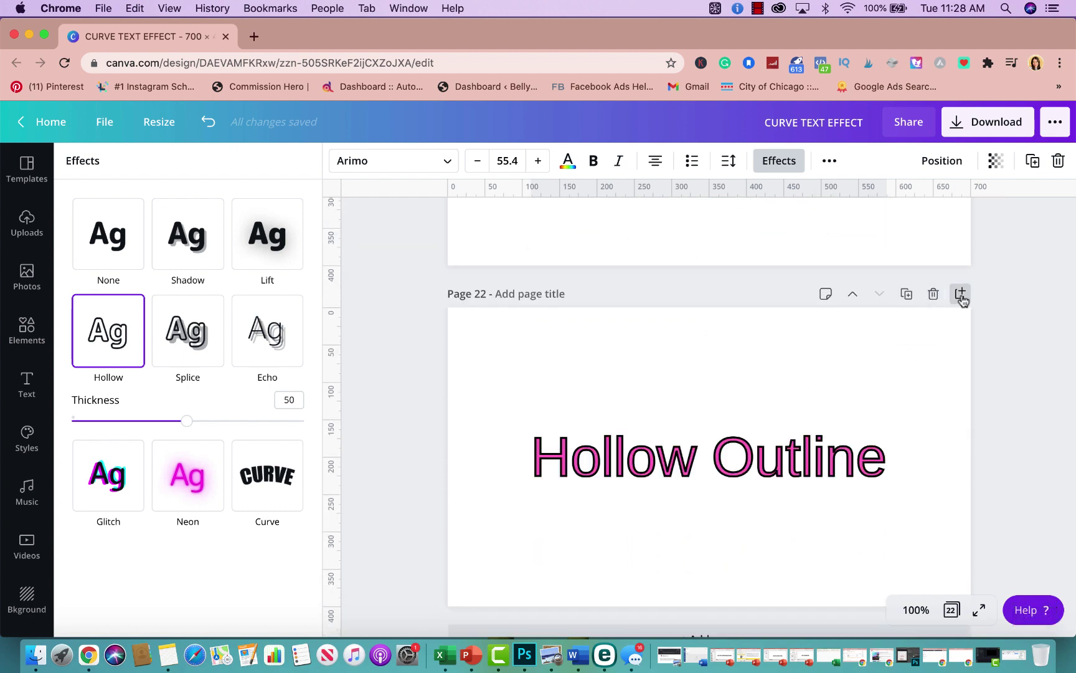
{"action": "left_click", "coordinate": [961, 295]}
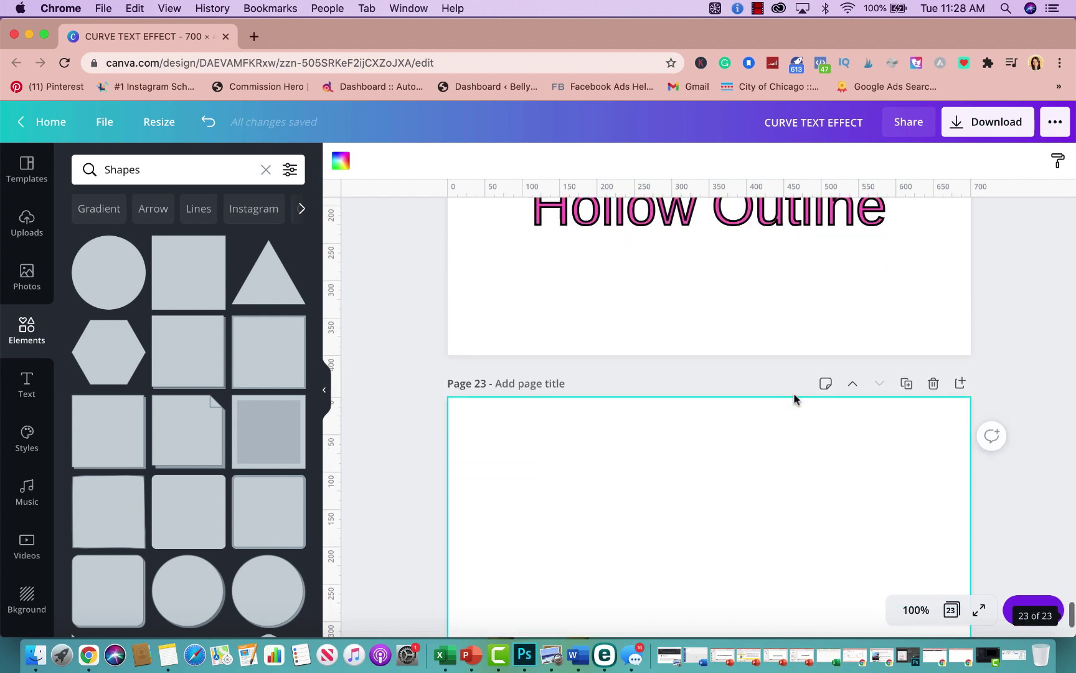
Add the text "Solid Outline" on page 23 and move it to the middle of the page.
{"action": "key", "text": "t"}
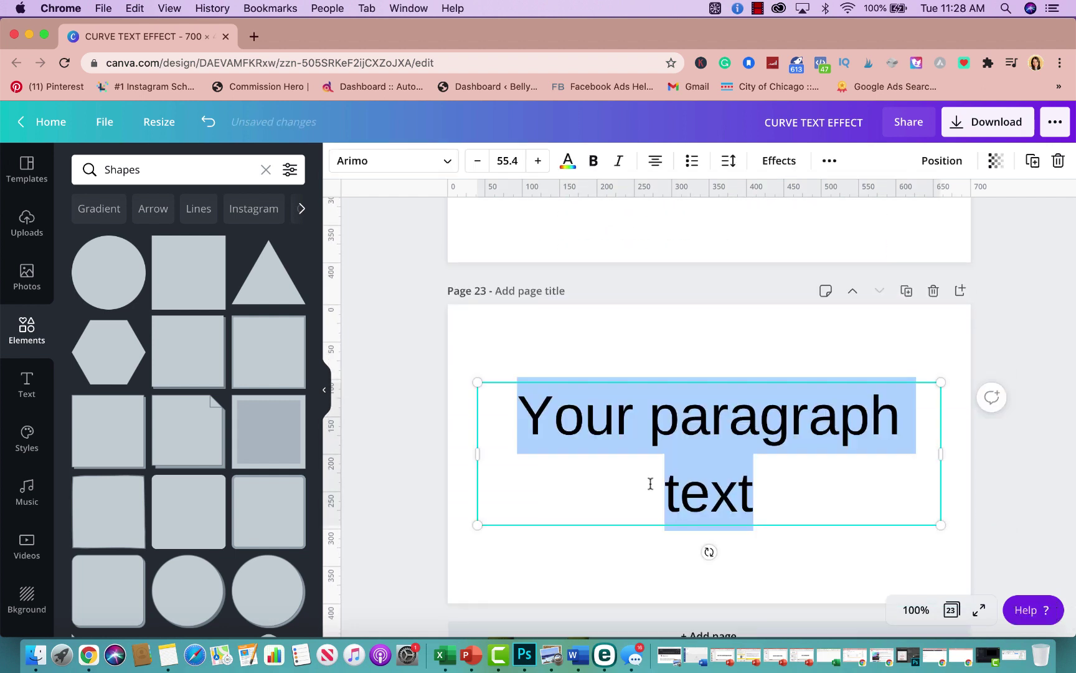
{"action": "left_click", "coordinate": [765, 497]}
{"action": "left_click_drag", "start_coordinate": [764, 496], "coordinate": [514, 429]}
{"action": "type", "text": "Ho"}
{"action": "key", "text": "BackSpace"}
{"action": "key", "text": "BackSpace"}
{"action": "type", "text": "Solid Outline"}
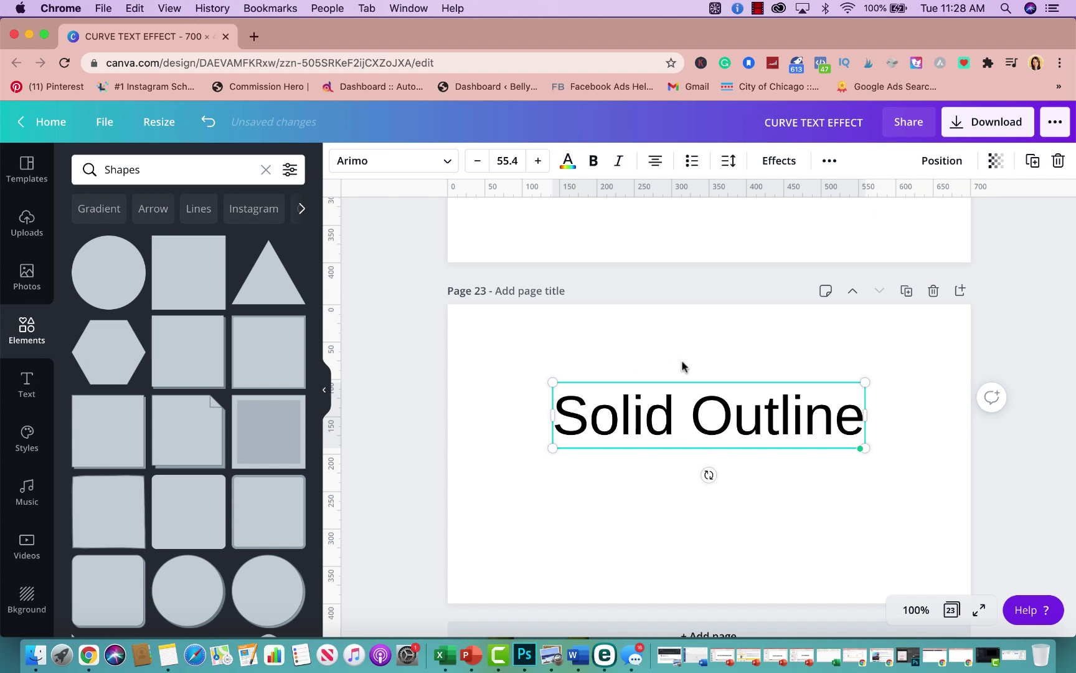
{"action": "left_click_drag", "start_coordinate": [670, 381], "coordinate": [670, 421]}
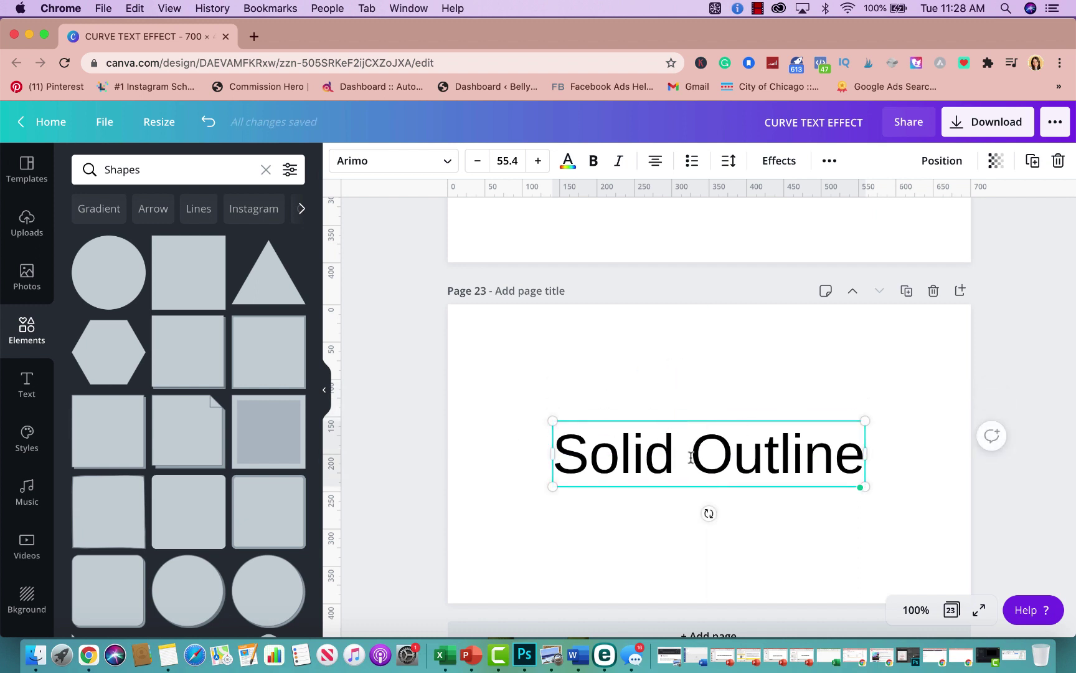
Duplicate the "Solid Outline" text and place the copy just below the original.
{"action": "left_click", "coordinate": [1033, 160]}
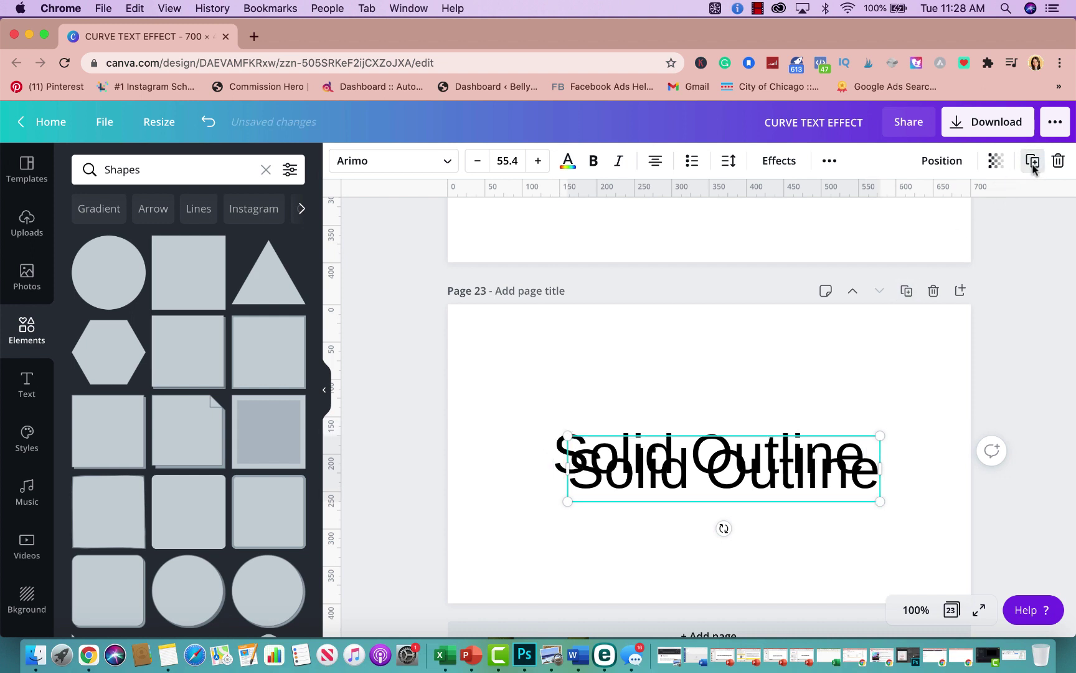
{"action": "left_click", "coordinate": [910, 399]}
{"action": "left_click_drag", "start_coordinate": [786, 473], "coordinate": [779, 533]}
Apply the Hollow effect to the original, upper "Solid Outline" text.
{"action": "left_click", "coordinate": [785, 458]}
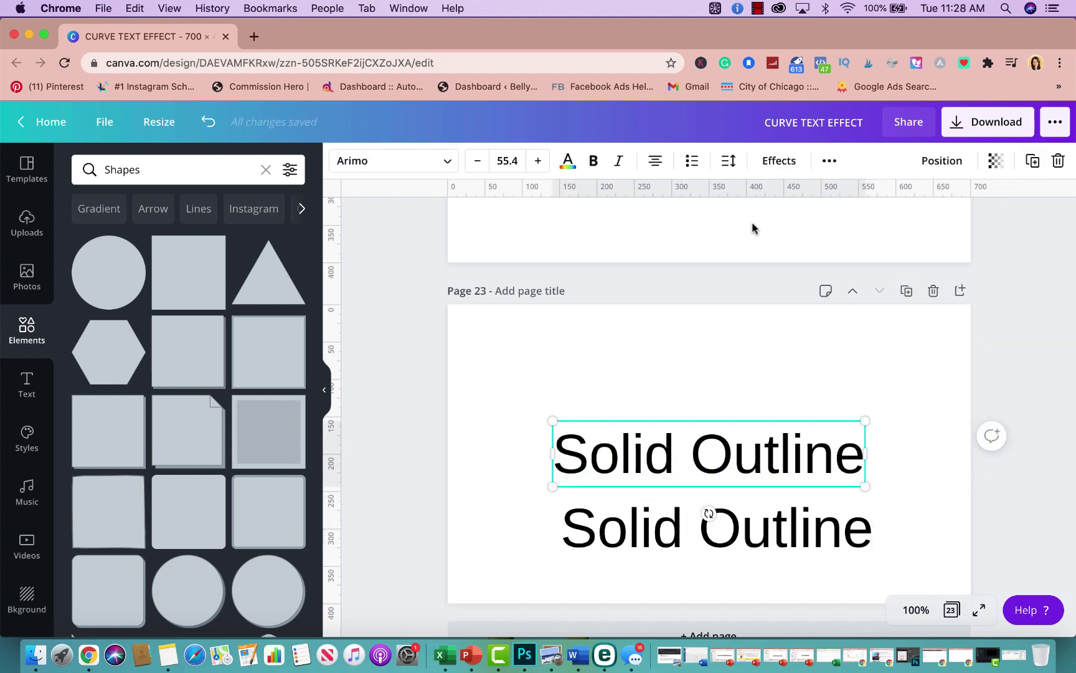
{"action": "left_click", "coordinate": [780, 161]}
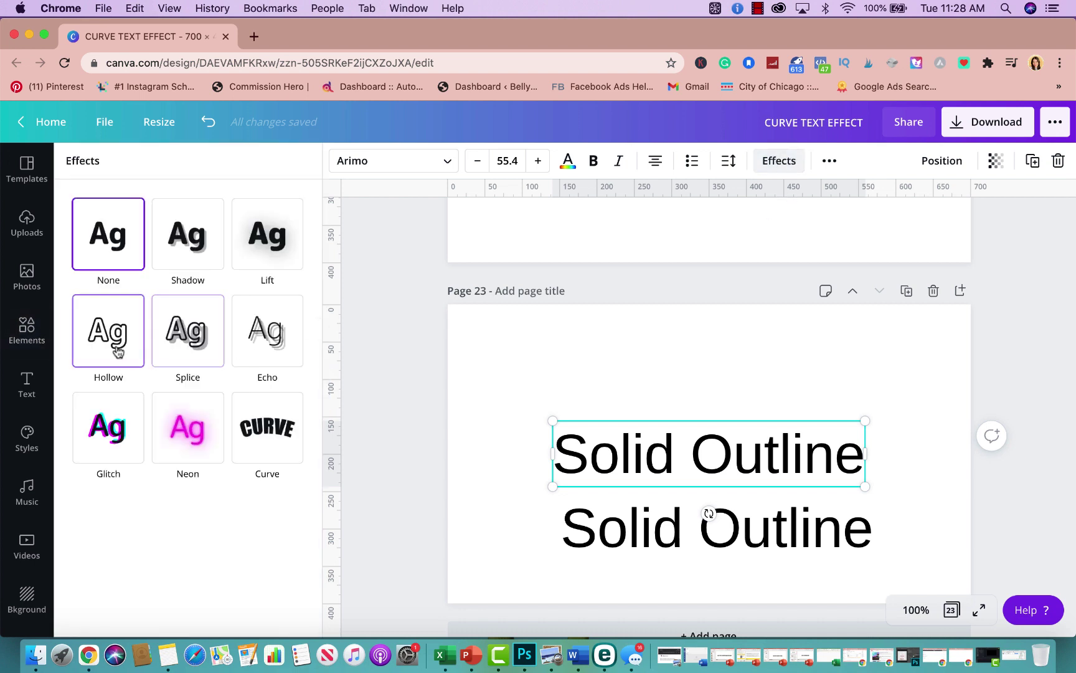
{"action": "left_click", "coordinate": [109, 331]}
Move the plain "Solid Outline" copy exactly over the hollow original, centered on the page.
{"action": "left_click", "coordinate": [770, 528]}
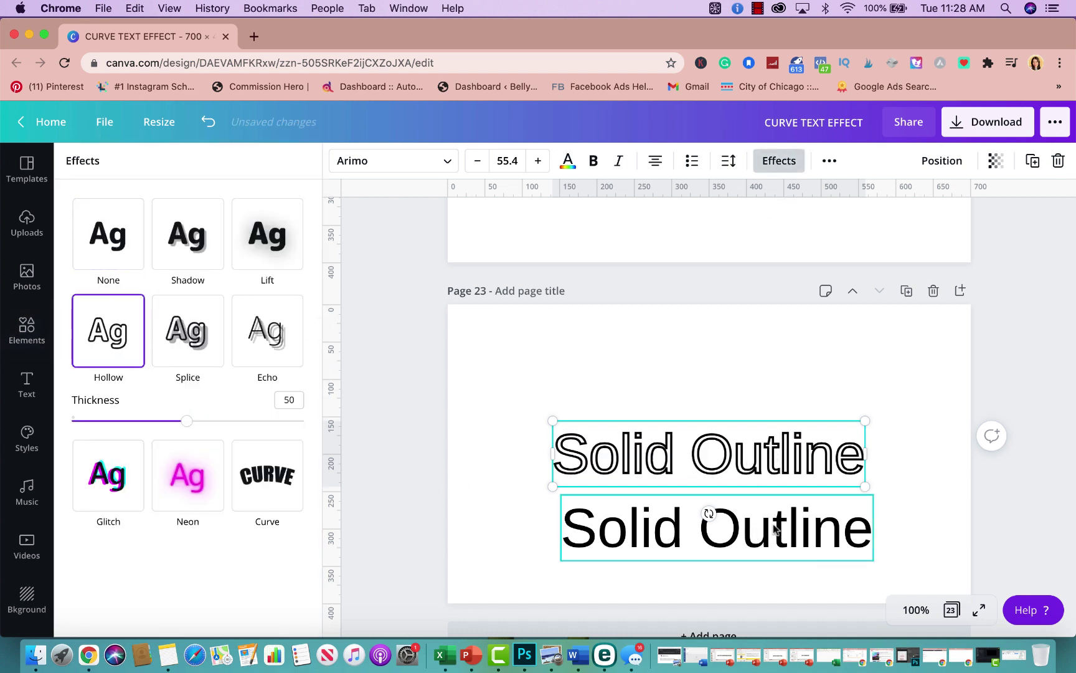
{"action": "left_click_drag", "start_coordinate": [782, 531], "coordinate": [773, 461]}
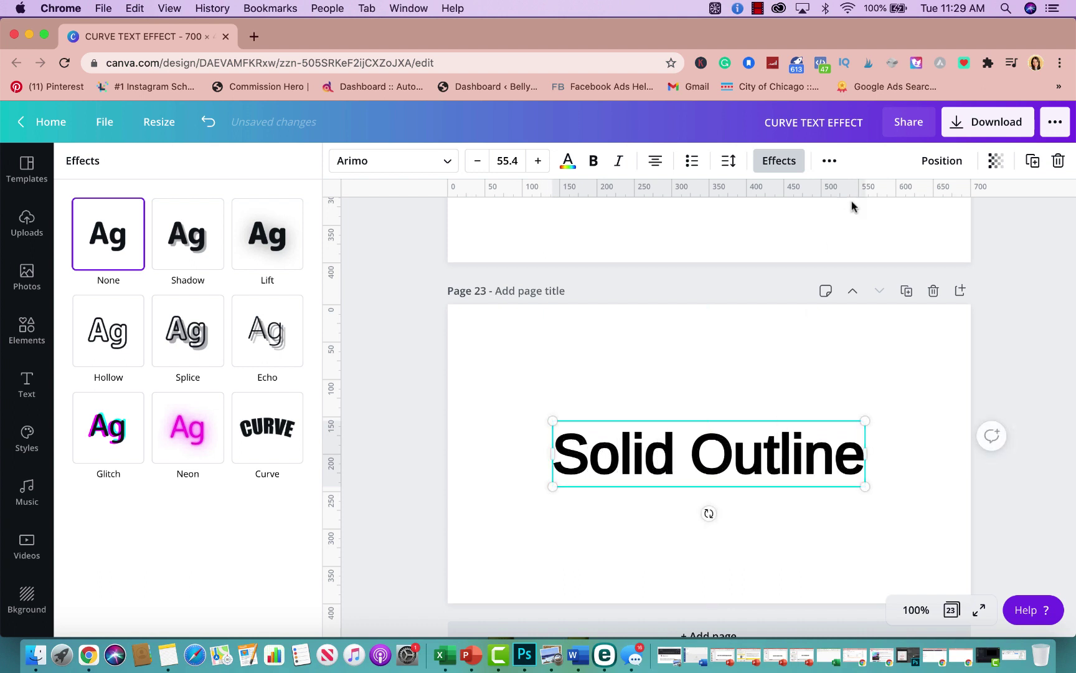
{"action": "left_click", "coordinate": [935, 161]}
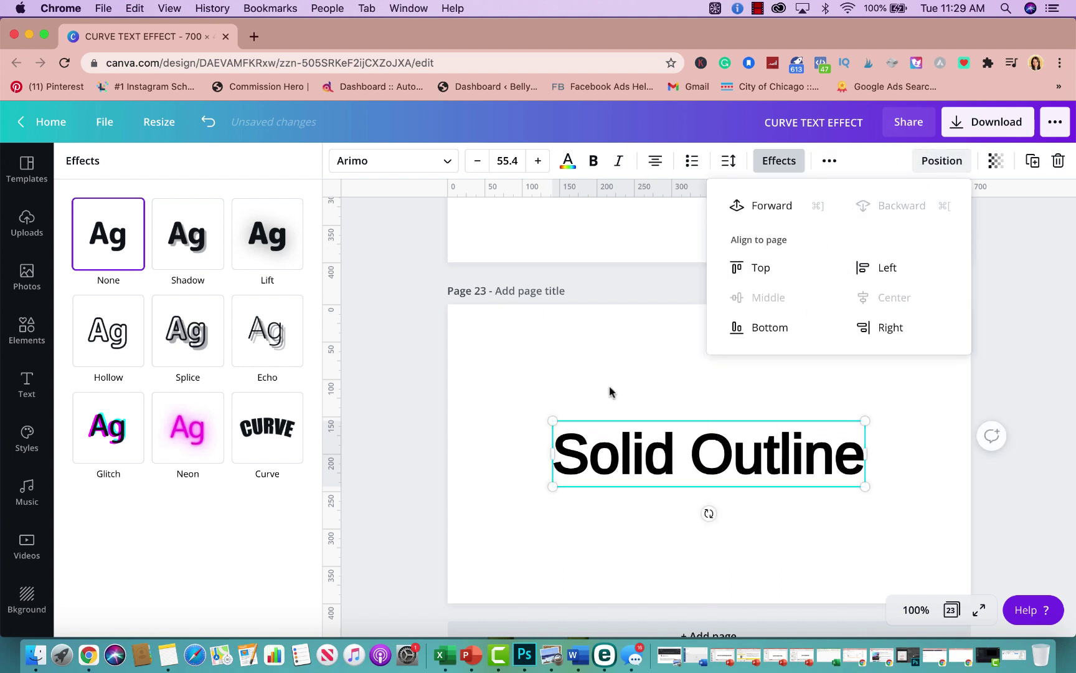
Recolor the plain "Solid Outline" copy with the bright pink document color to fill the outline.
{"action": "left_click", "coordinate": [570, 162]}
{"action": "left_click", "coordinate": [249, 311]}
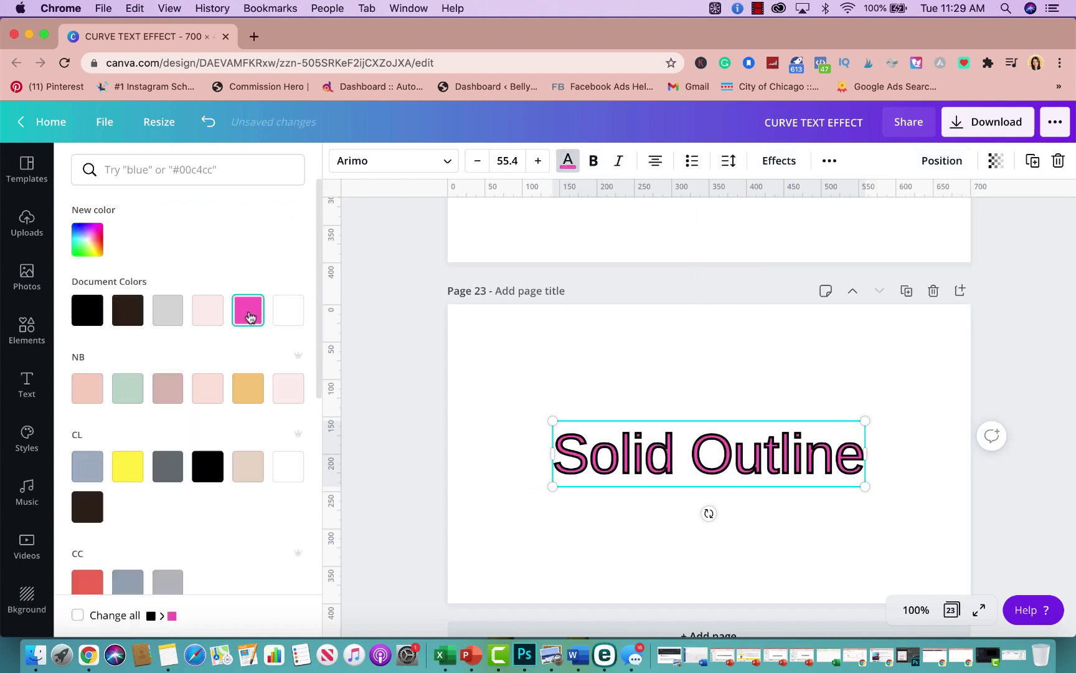
{"action": "scroll", "coordinate": [909, 486], "scroll_direction": "up", "scroll_amount": 1}
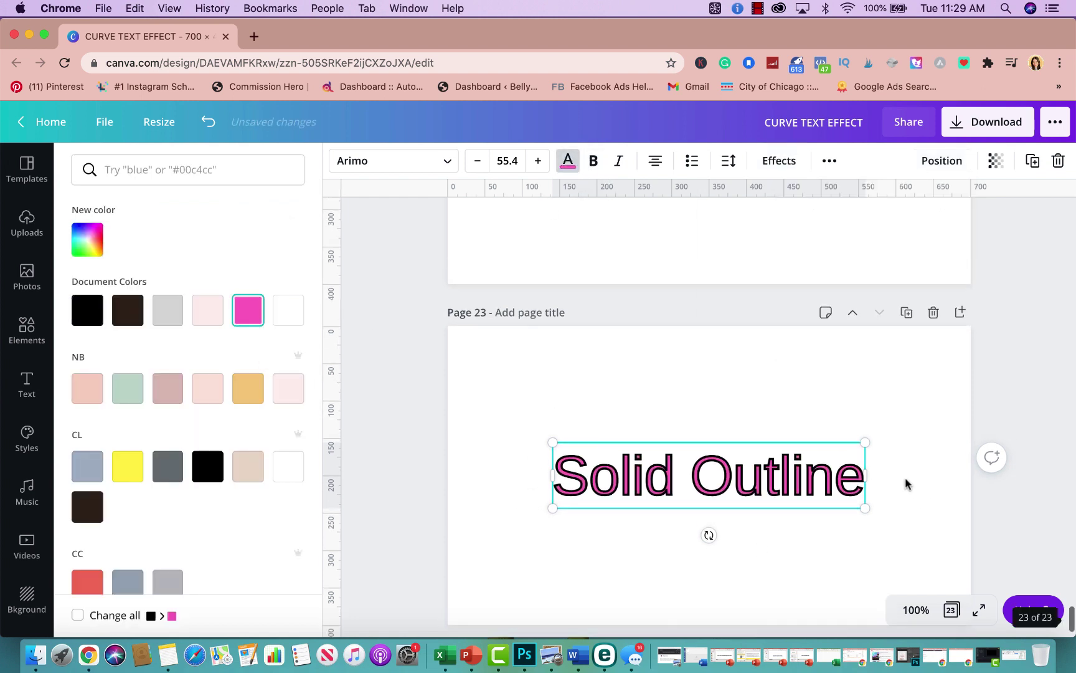
{"action": "scroll", "coordinate": [906, 484], "scroll_direction": "up", "scroll_amount": 1}
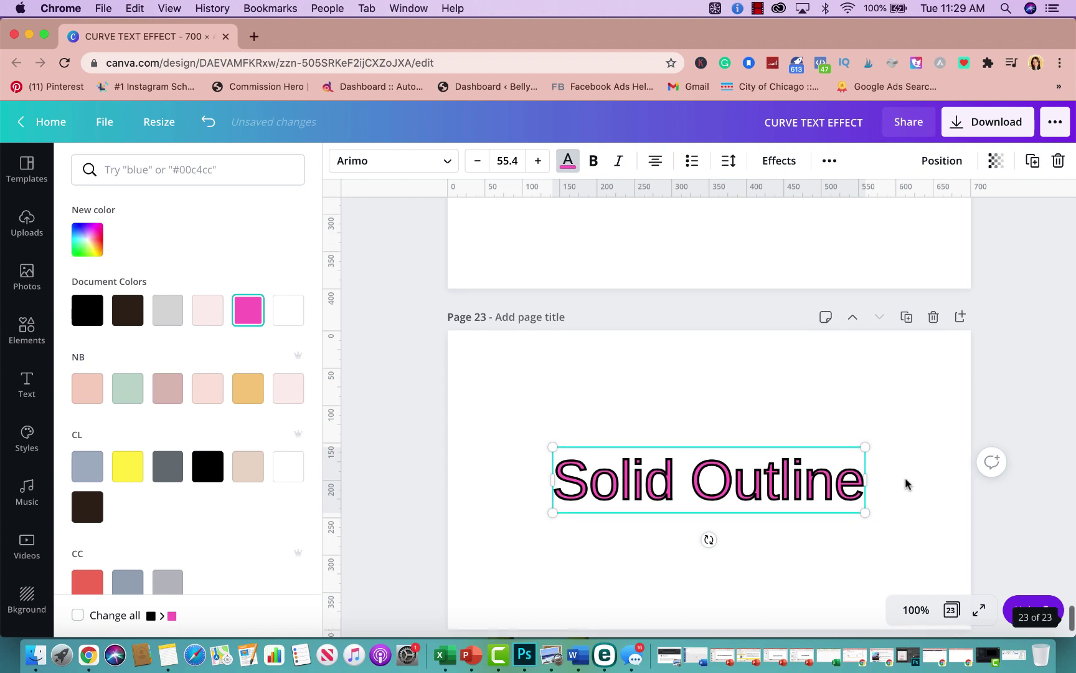